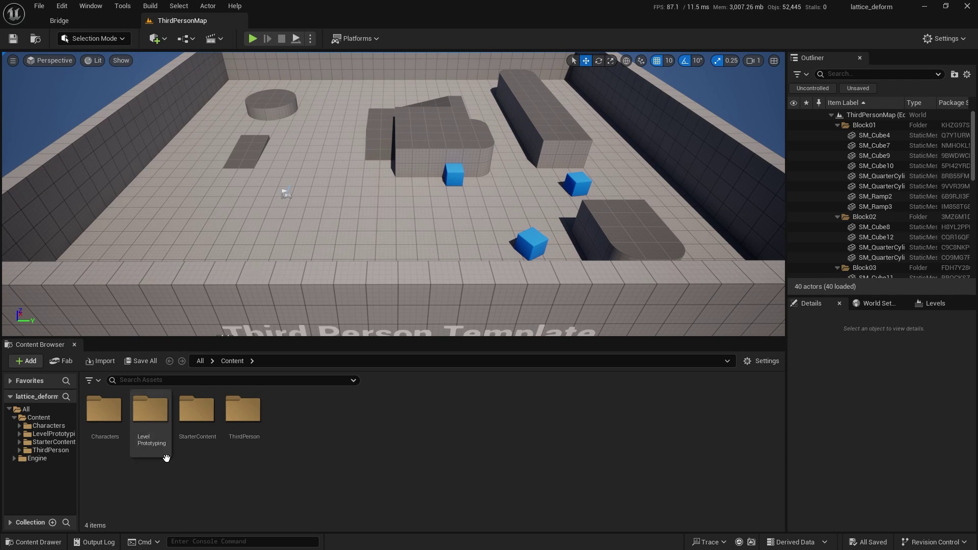
Place six SM_Bush meshes from StarterContent's Props folder on the open floor around the player start
{"action": "left_click", "coordinate": [50, 443]}
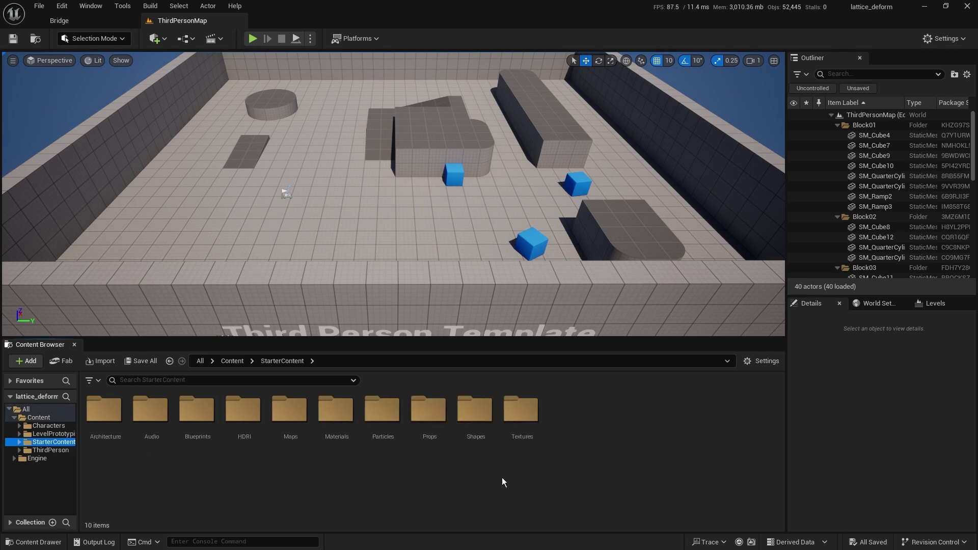
{"action": "double_click", "coordinate": [429, 414]}
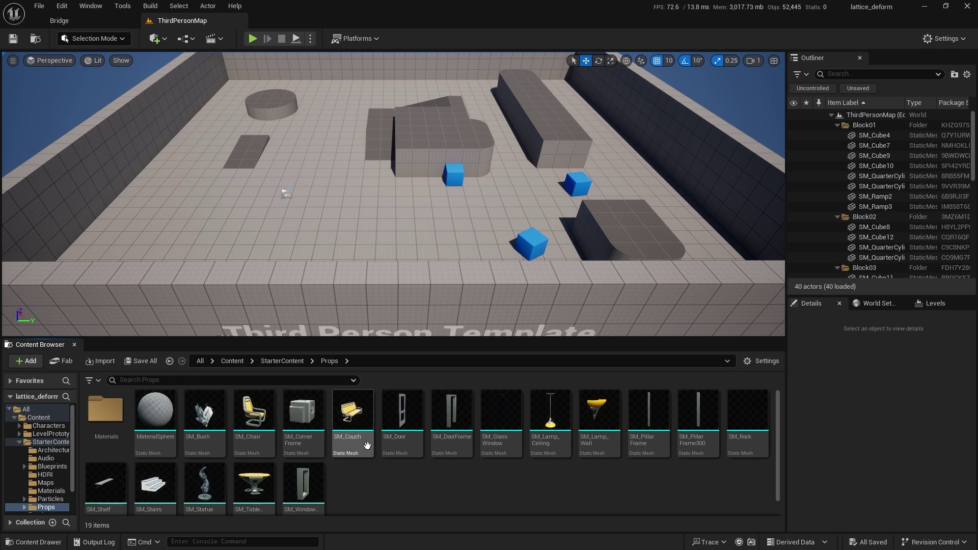
{"action": "left_click_drag", "start_coordinate": [215, 426], "coordinate": [313, 199]}
{"action": "left_click_drag", "start_coordinate": [204, 415], "coordinate": [360, 186]}
{"action": "left_click_drag", "start_coordinate": [204, 415], "coordinate": [346, 237]}
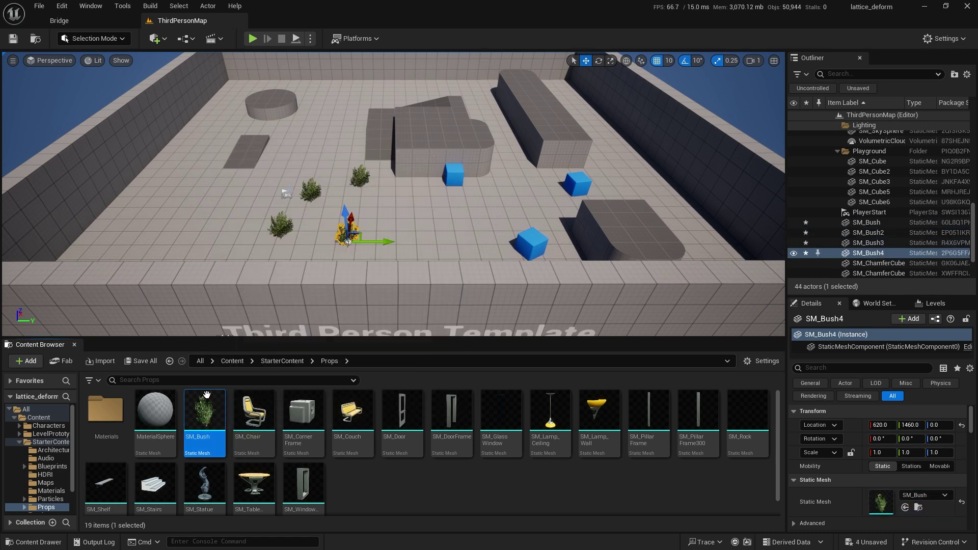
{"action": "left_click_drag", "start_coordinate": [205, 415], "coordinate": [293, 151]}
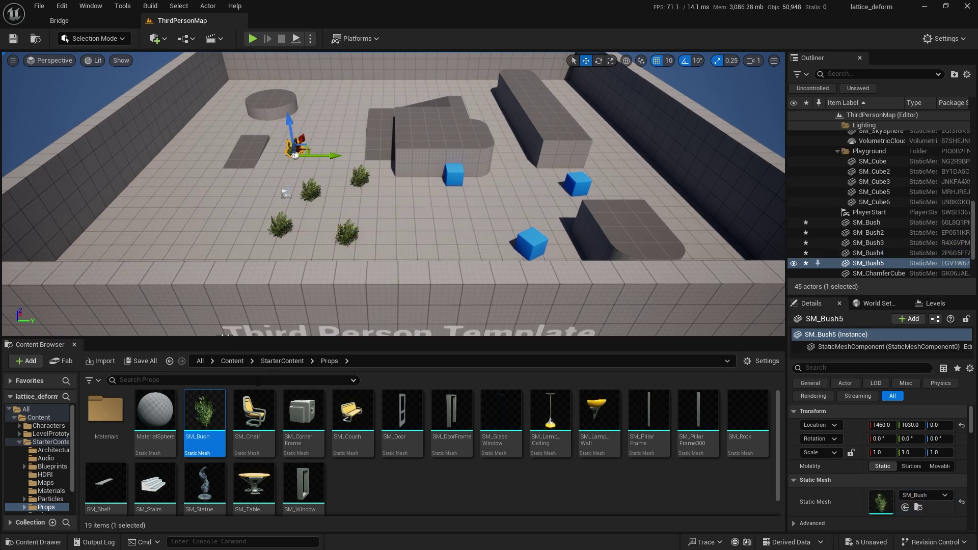
{"action": "left_click_drag", "start_coordinate": [198, 413], "coordinate": [388, 184]}
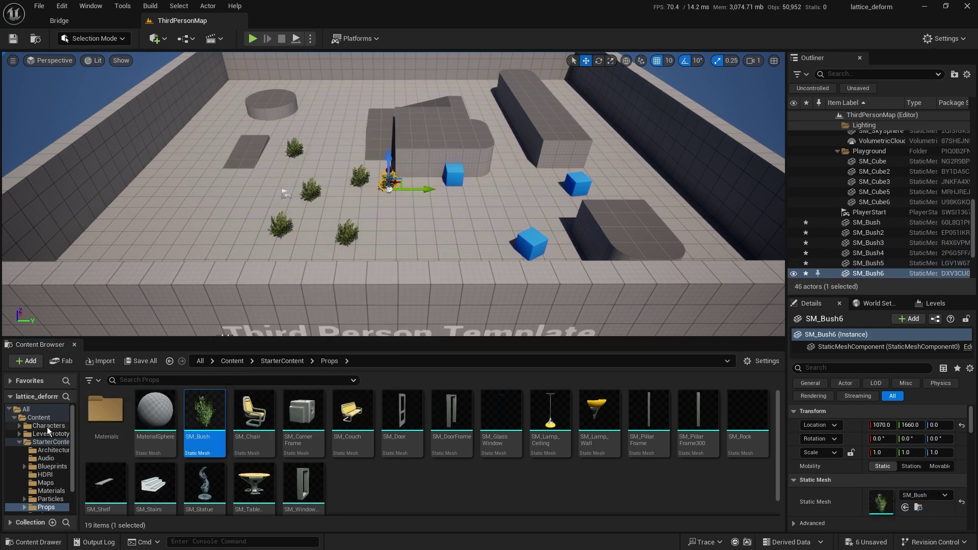
Place the SKM_Manny skeletal mesh from the Characters Mannequins Meshes folder on the floor near the bushes
{"action": "left_click", "coordinate": [48, 427]}
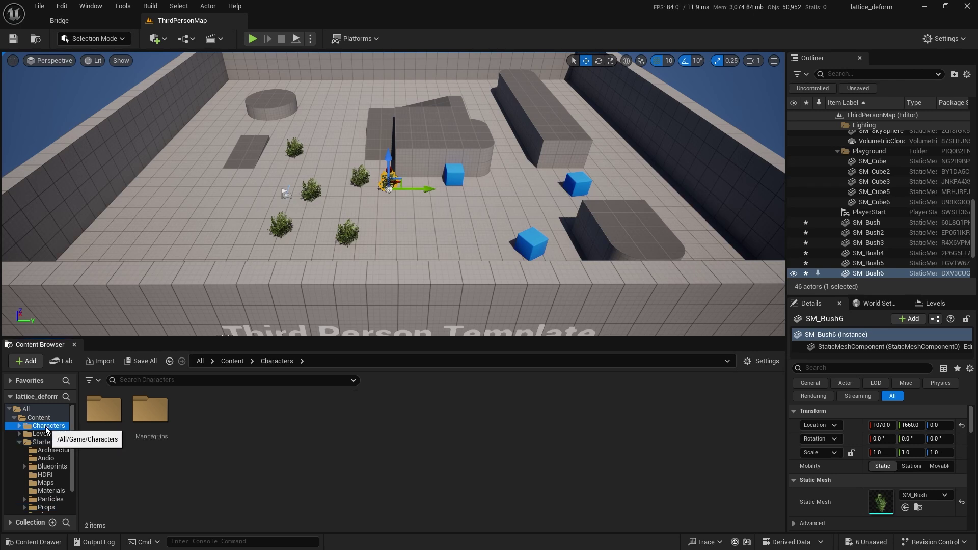
{"action": "double_click", "coordinate": [147, 413]}
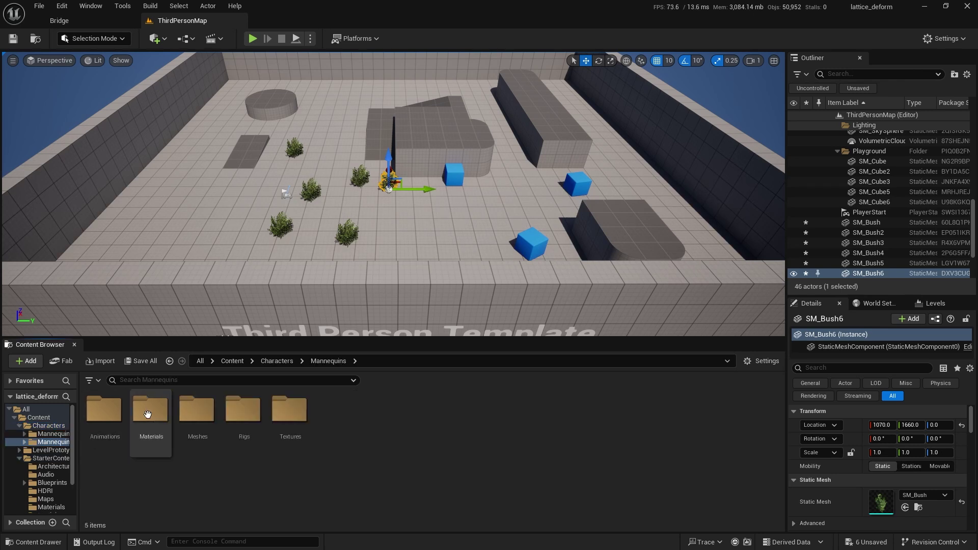
{"action": "double_click", "coordinate": [195, 417]}
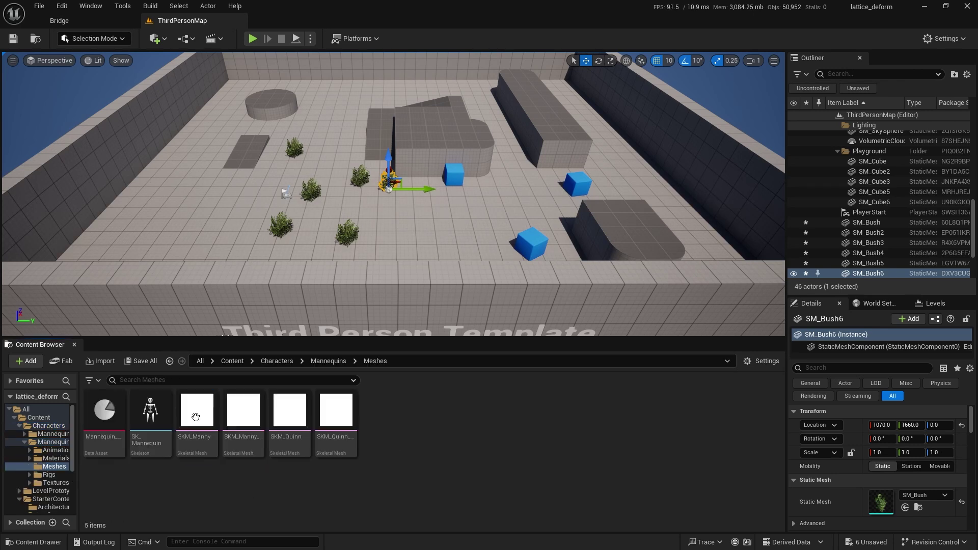
{"action": "left_click", "coordinate": [210, 448]}
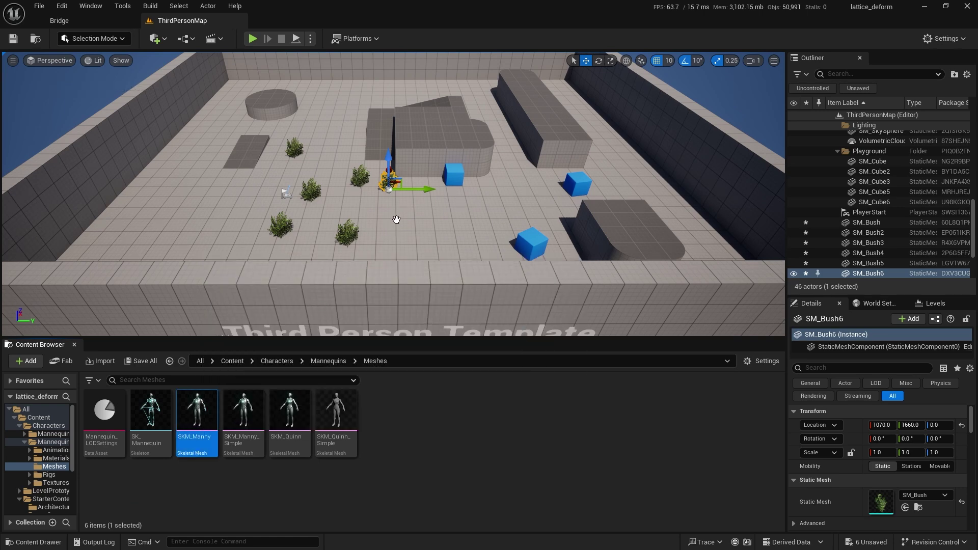
{"action": "left_click_drag", "start_coordinate": [398, 218], "coordinate": [398, 217]}
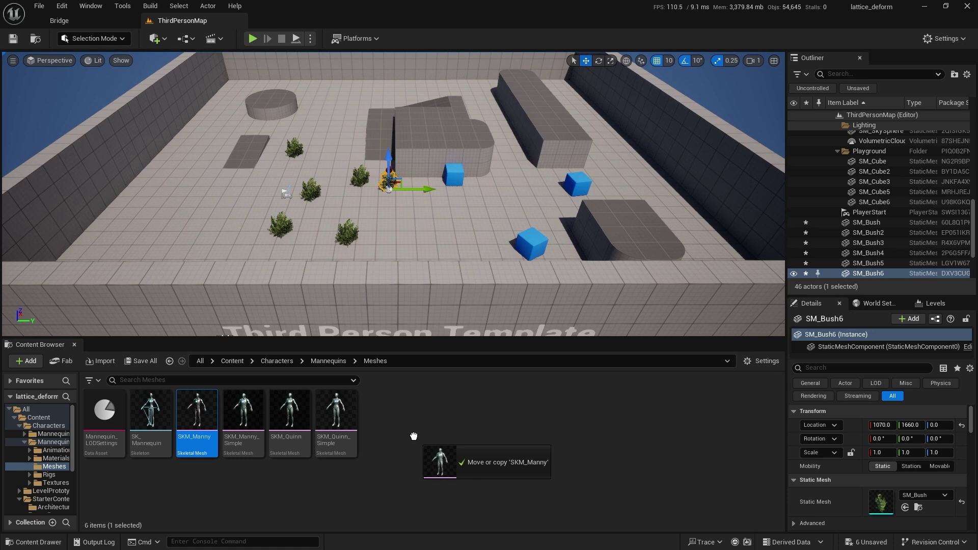
{"action": "left_click_drag", "start_coordinate": [413, 436], "coordinate": [372, 228]}
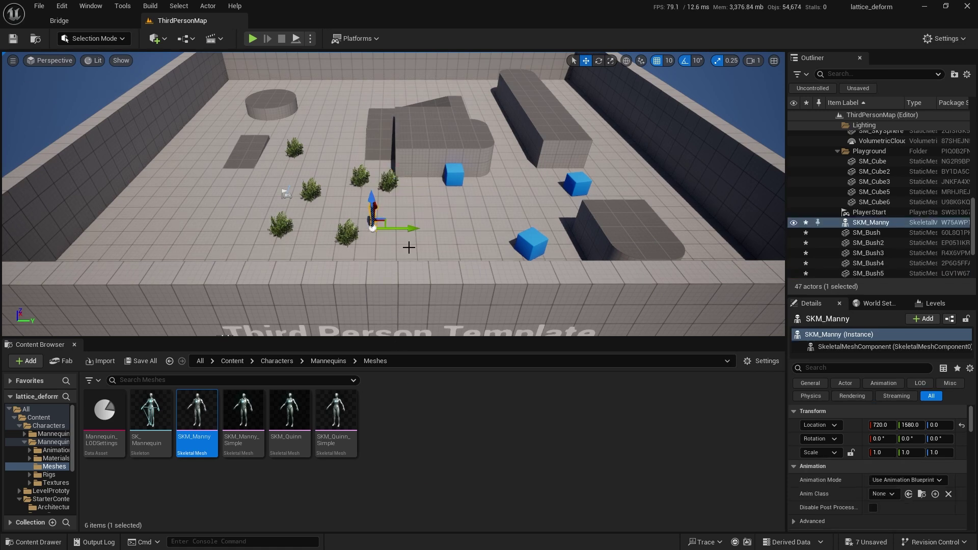
Move SKM_Manny away from the bushes to open floor at about X 680, Y 1820
{"action": "key", "text": "f"}
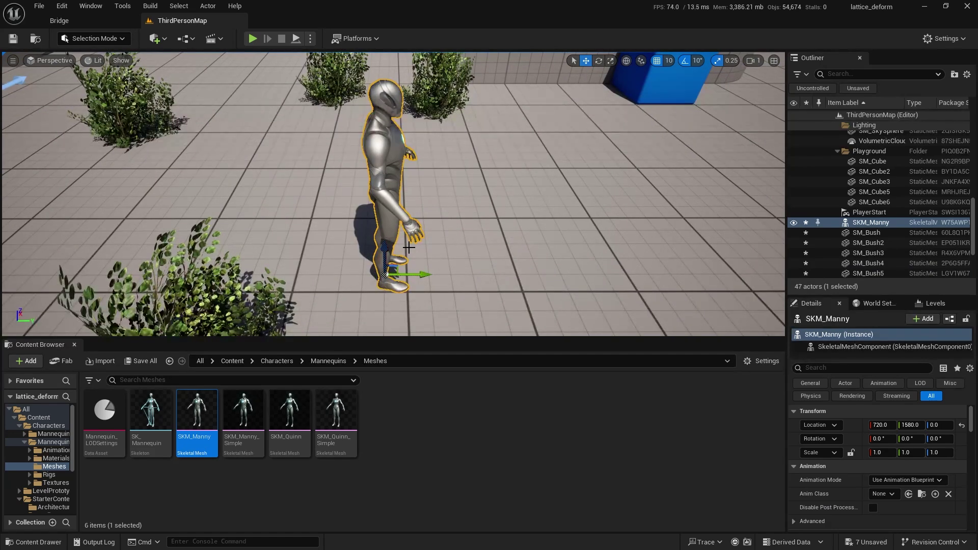
{"action": "scroll", "coordinate": [461, 275], "scroll_direction": "down", "scroll_amount": 6}
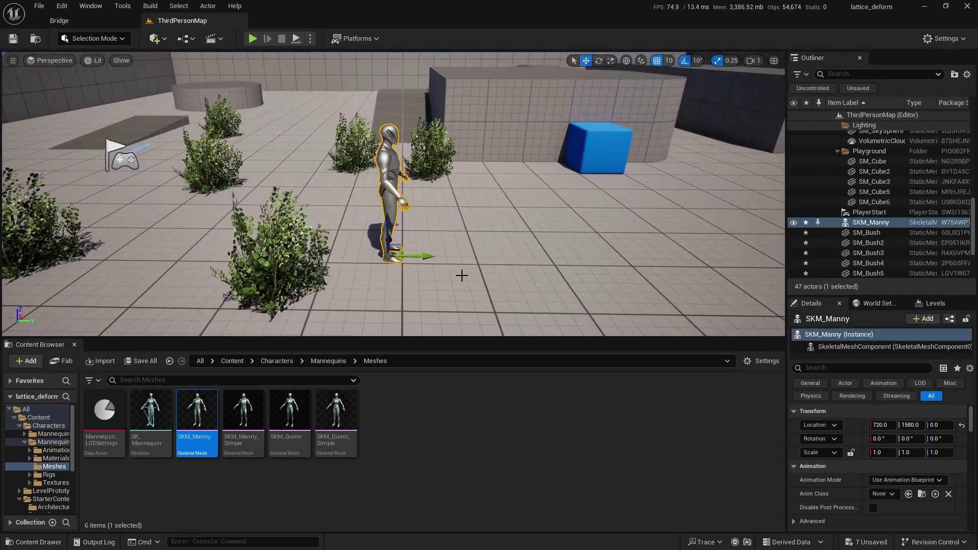
{"action": "left_click_drag", "start_coordinate": [407, 256], "coordinate": [615, 257]}
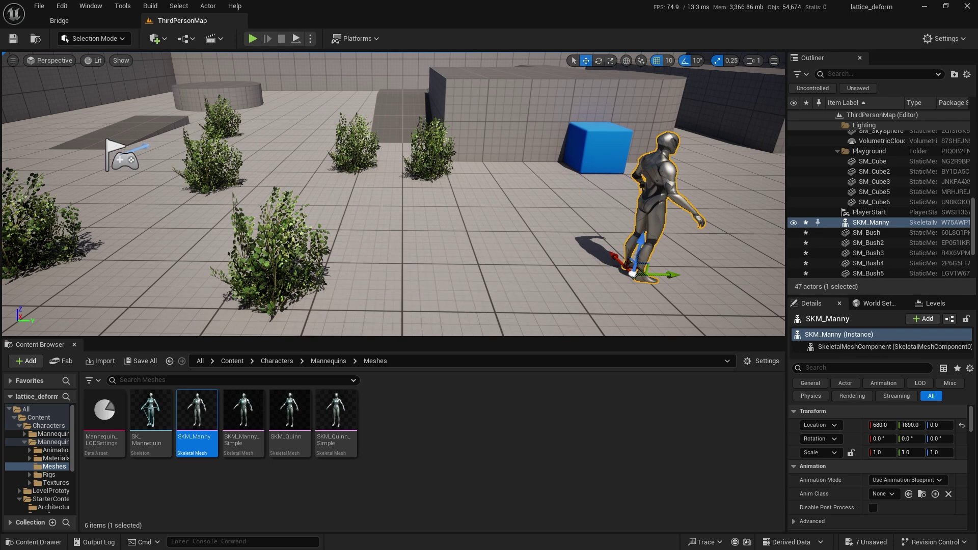
{"action": "scroll", "coordinate": [53, 480], "scroll_direction": "down", "scroll_amount": 3}
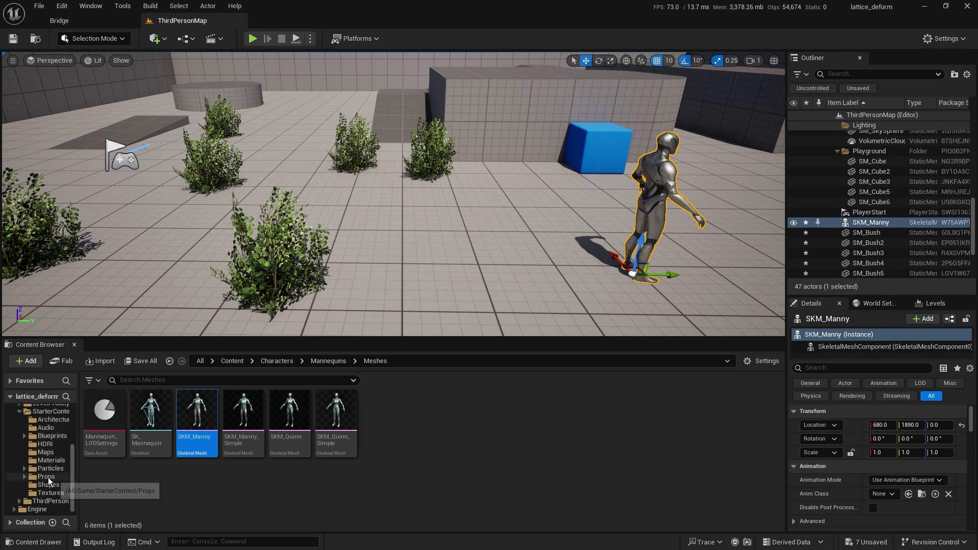
{"action": "left_click", "coordinate": [46, 476]}
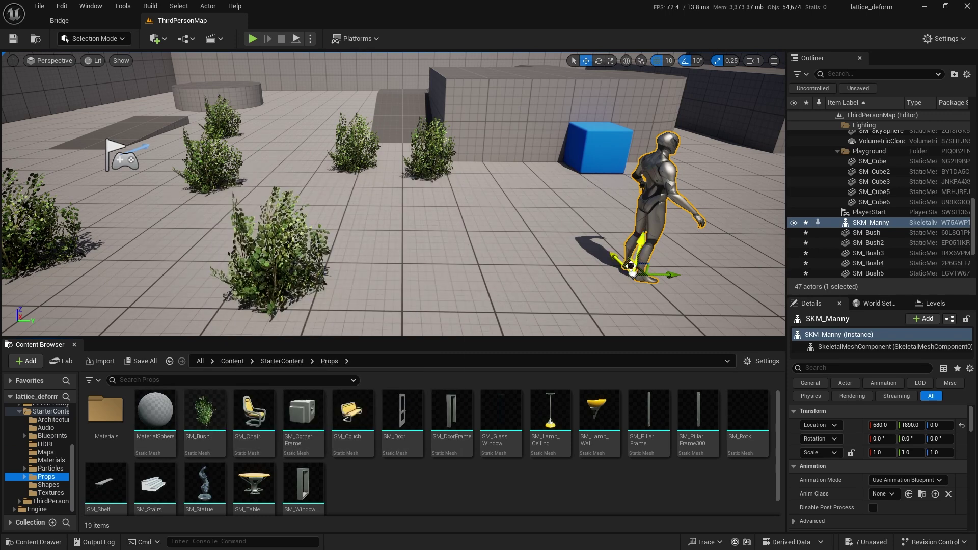
{"action": "left_click_drag", "start_coordinate": [658, 275], "coordinate": [609, 276]}
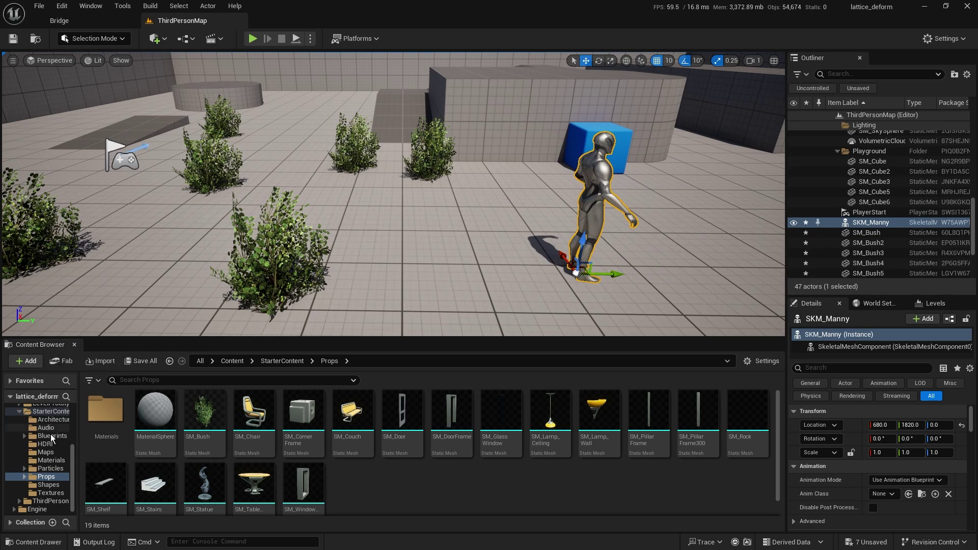
Create a folder named cinematics in the project's Content folder
{"action": "scroll", "coordinate": [40, 430], "scroll_direction": "up", "scroll_amount": 4}
{"action": "left_click", "coordinate": [39, 417]}
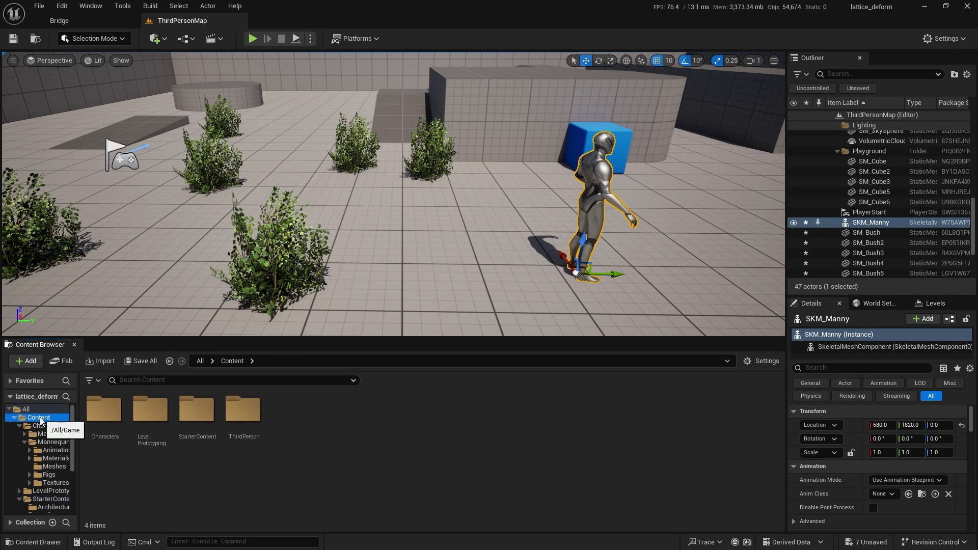
{"action": "right_click", "coordinate": [331, 416]}
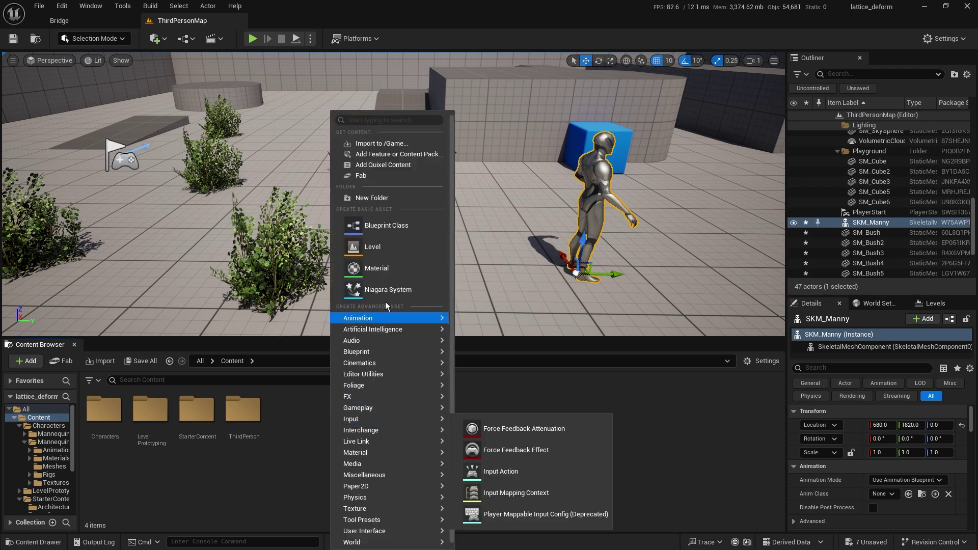
{"action": "left_click", "coordinate": [401, 197]}
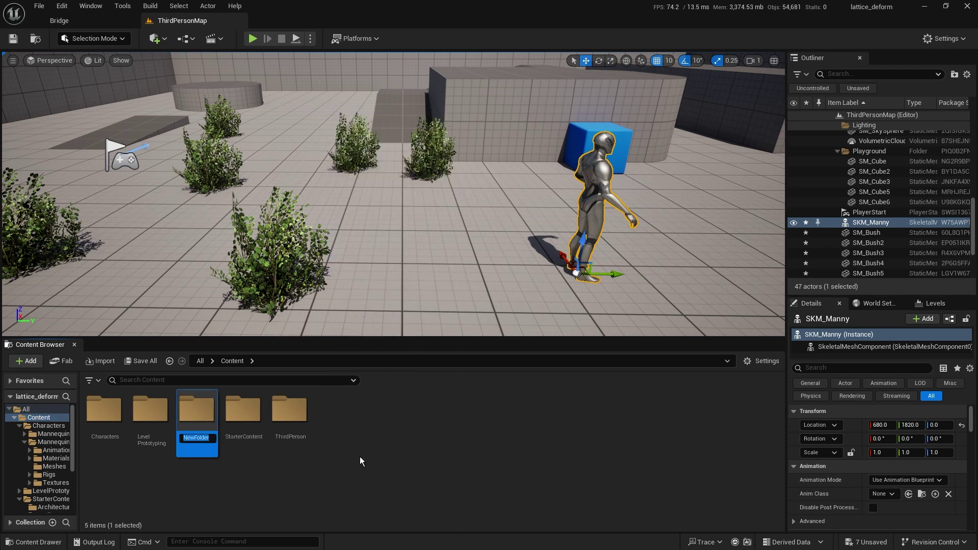
{"action": "type", "text": "cinematics"}
{"action": "key", "text": "Return"}
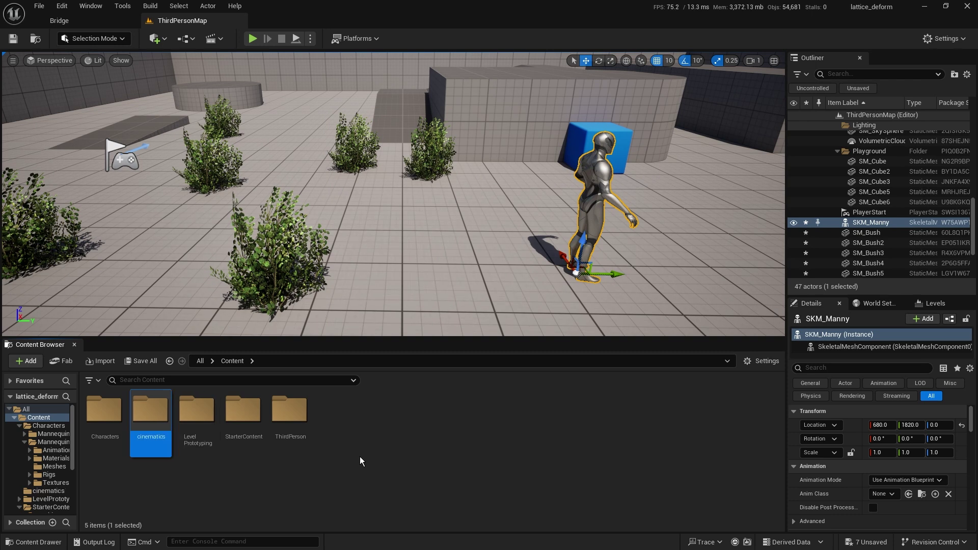
Create a Level Sequence named manny_run inside the cinematics folder
{"action": "double_click", "coordinate": [149, 417]}
{"action": "right_click", "coordinate": [190, 429]}
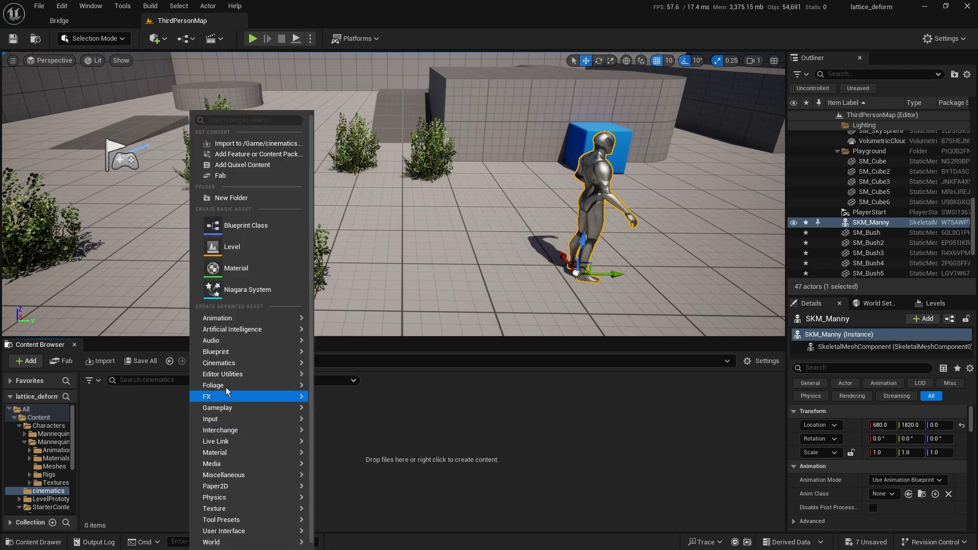
{"action": "mouse_move", "coordinate": [231, 364]}
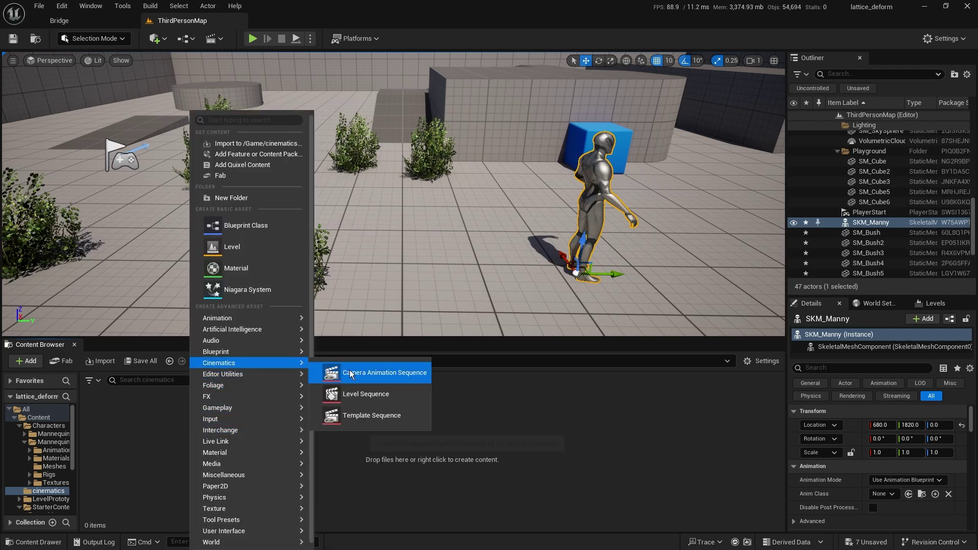
{"action": "left_click", "coordinate": [365, 394]}
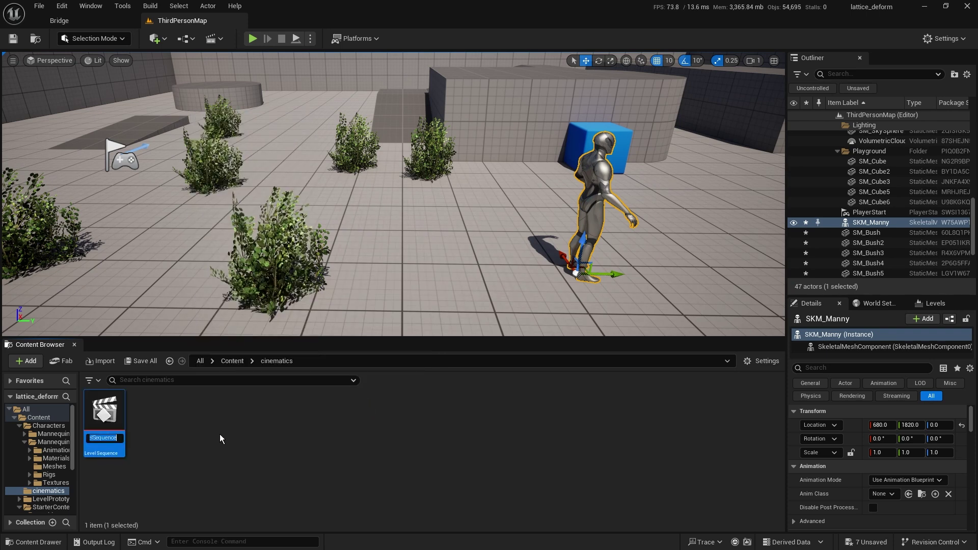
{"action": "type", "text": "manny_run"}
{"action": "key", "text": "Return"}
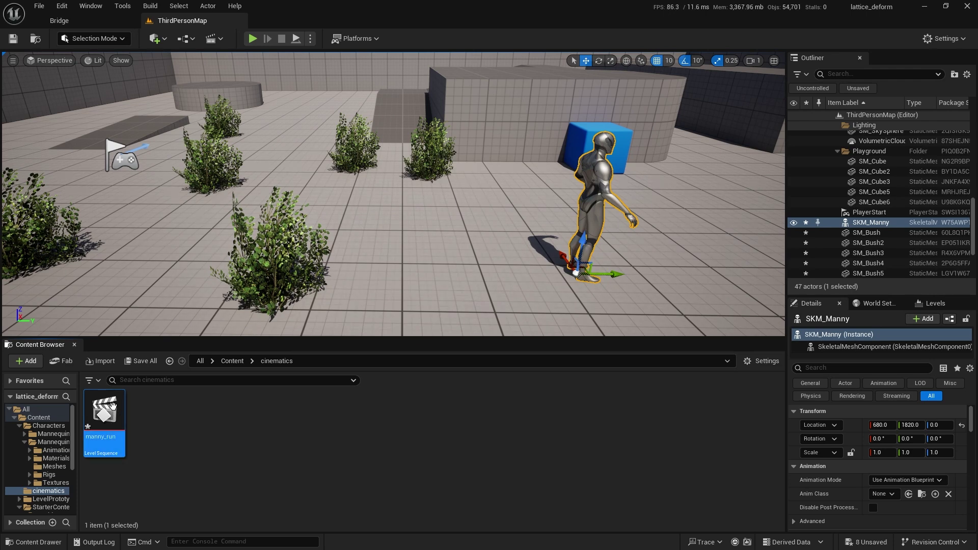
Open the manny_run sequence and add the SKM_Manny actor to it
{"action": "double_click", "coordinate": [114, 407]}
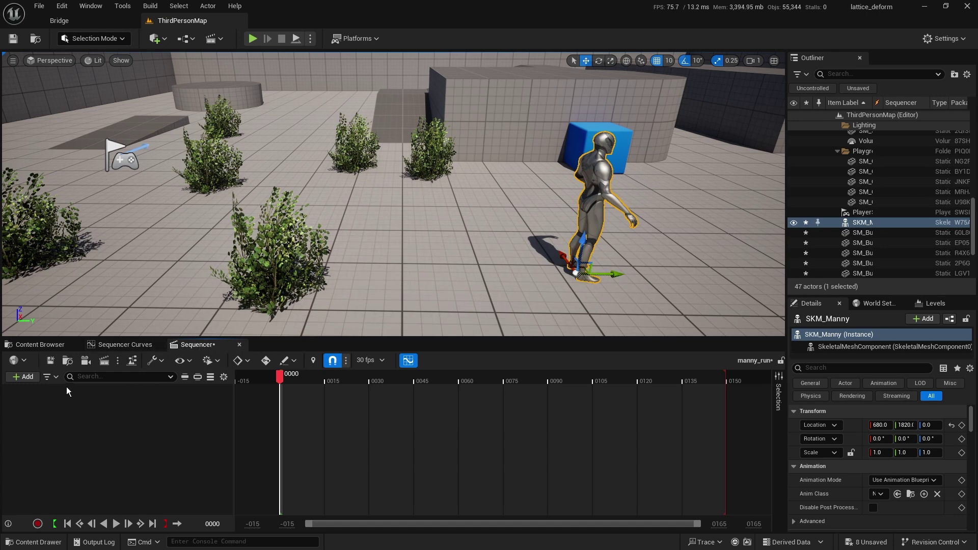
{"action": "left_click", "coordinate": [28, 375]}
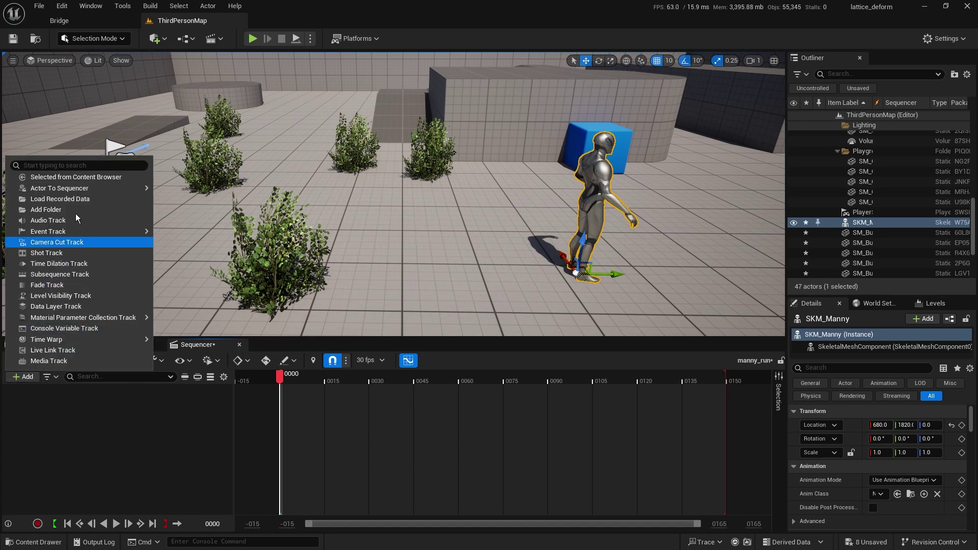
{"action": "mouse_move", "coordinate": [79, 186]}
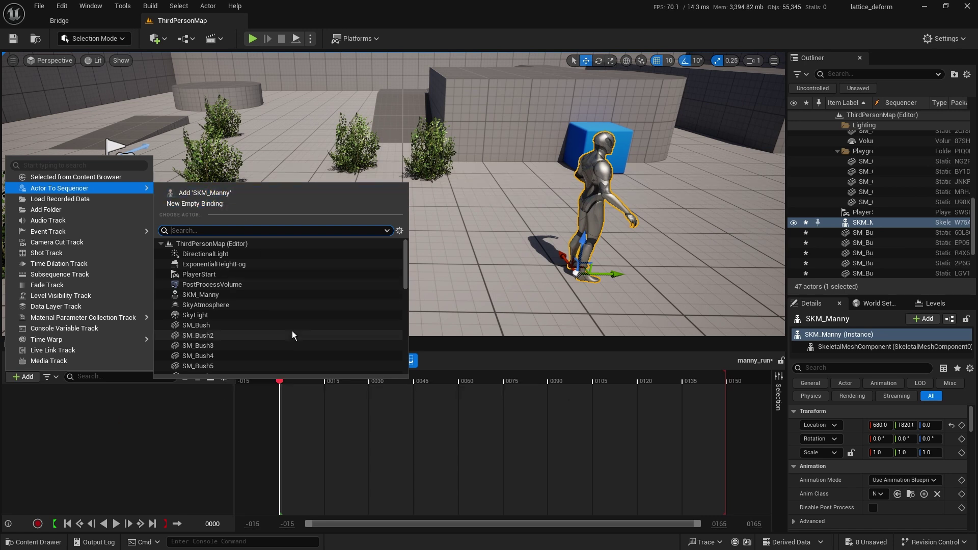
{"action": "left_click", "coordinate": [209, 193]}
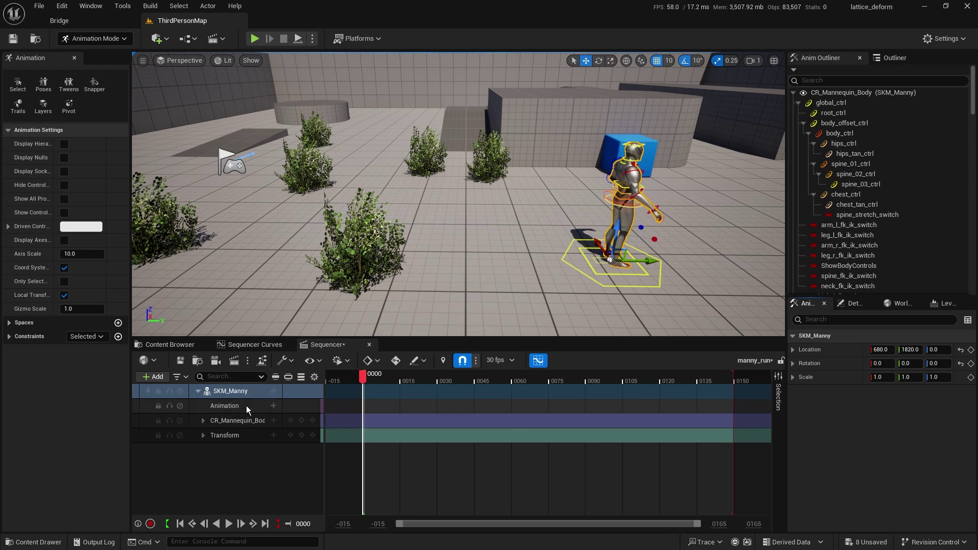
Delete SKM_Manny's CR_Mannequin_Body control rig track and add the MM_Run_Fwd animation to its Animation track
{"action": "left_click", "coordinate": [233, 424]}
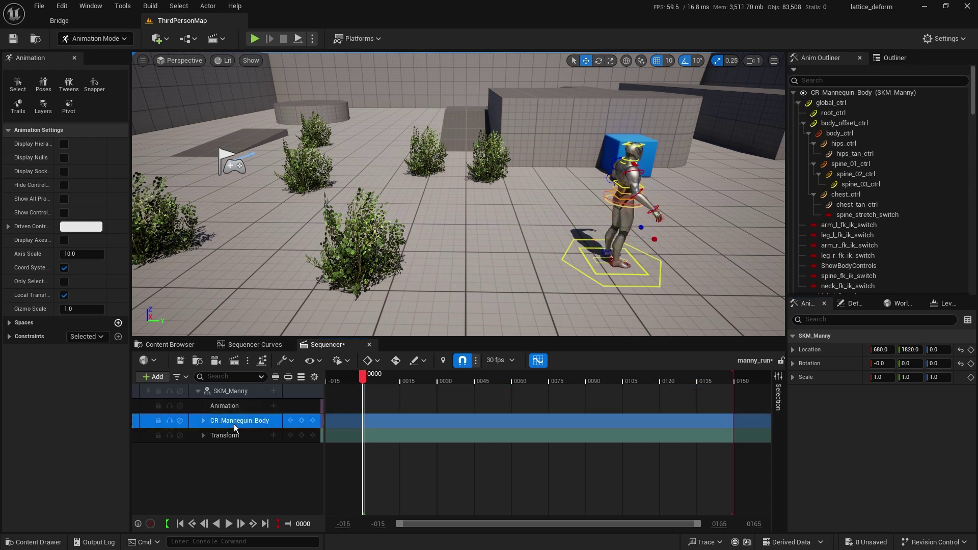
{"action": "key", "text": "Delete"}
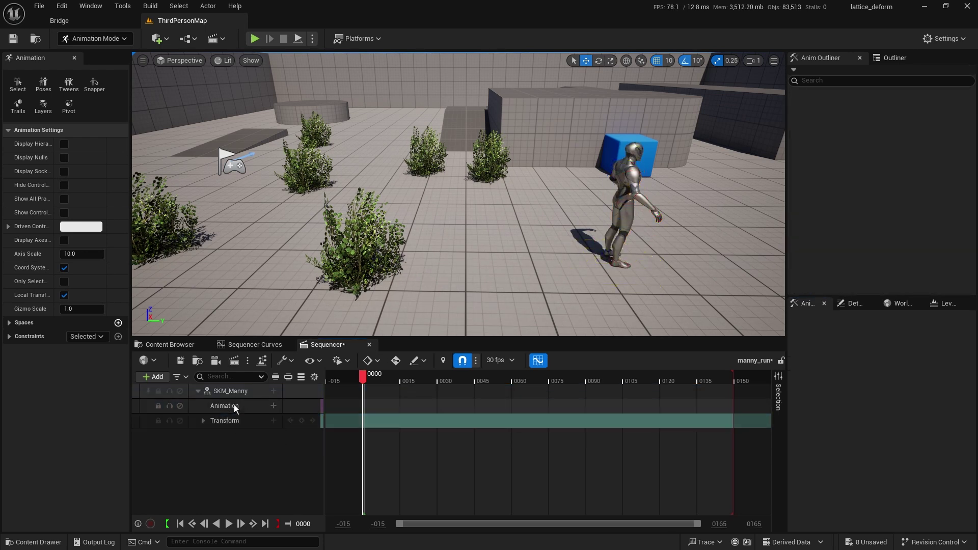
{"action": "left_click", "coordinate": [272, 405]}
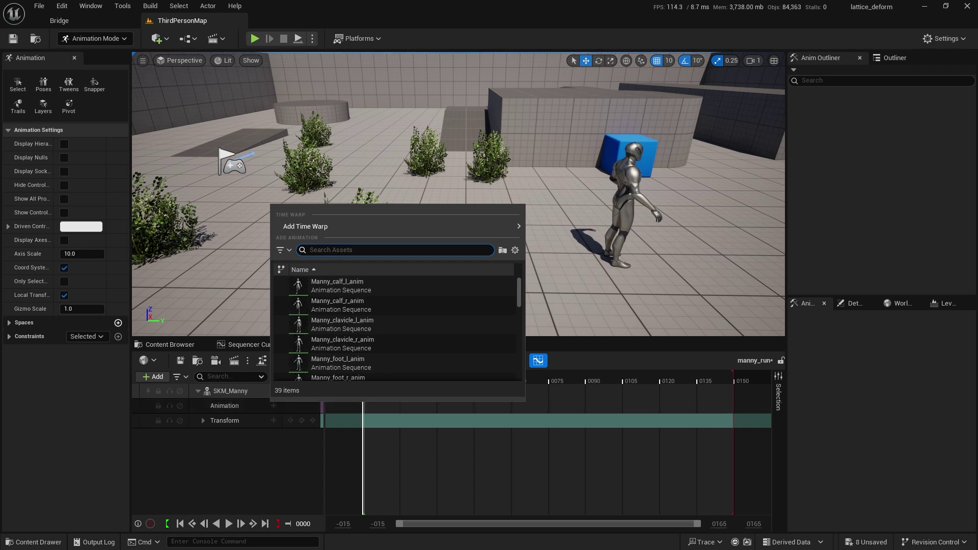
{"action": "type", "text": "run"}
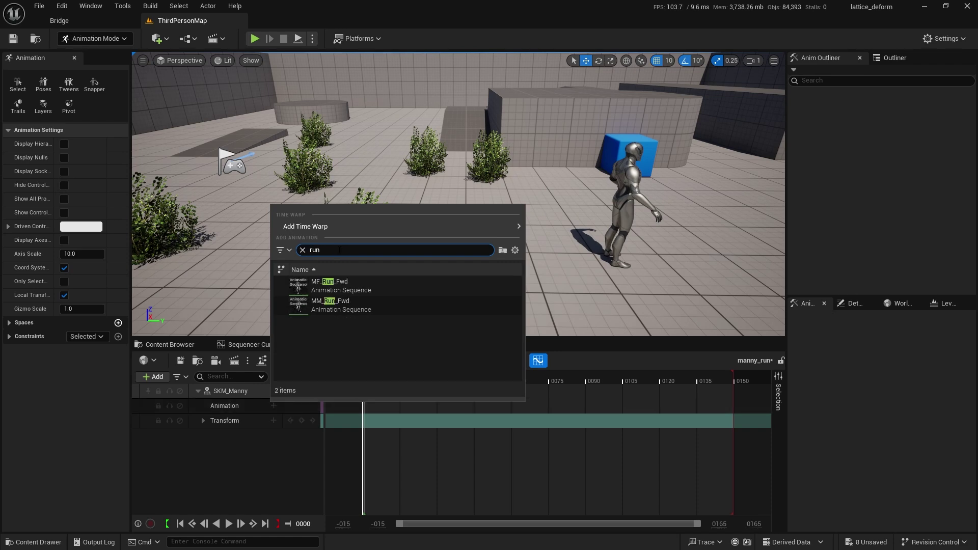
{"action": "mouse_move", "coordinate": [336, 308]}
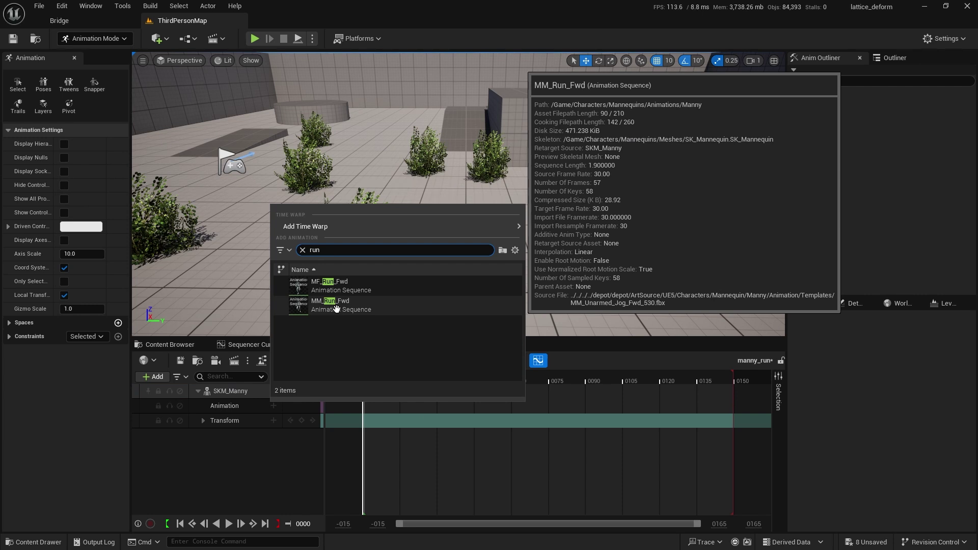
{"action": "left_click", "coordinate": [337, 308]}
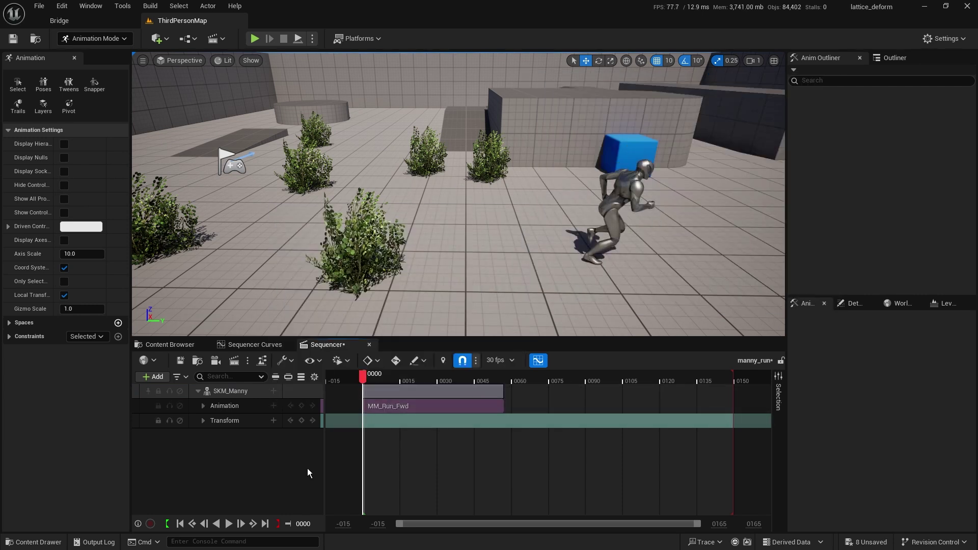
Play the sequence, then extend the MM_Run_Fwd animation clip to the end of the playback range at frame 150
{"action": "left_click", "coordinate": [229, 523]}
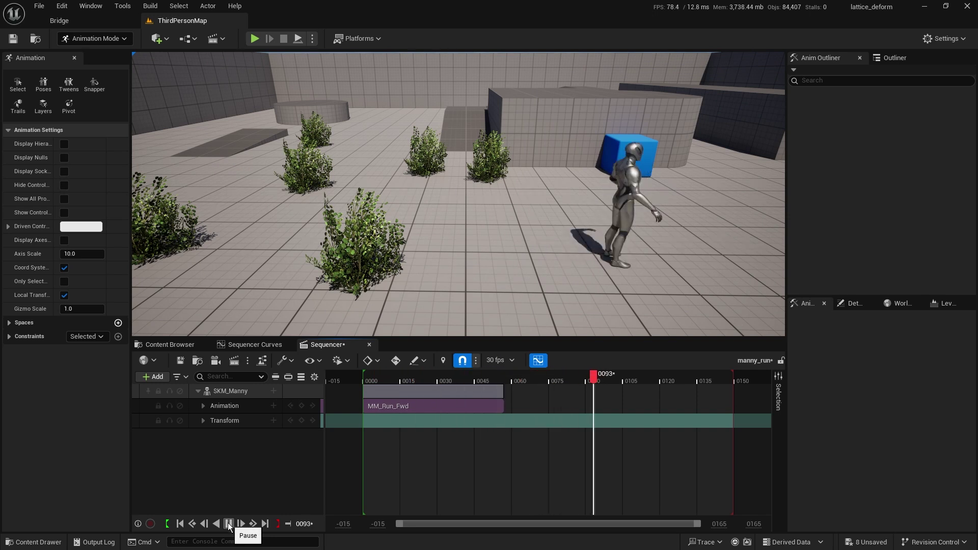
{"action": "left_click", "coordinate": [229, 524]}
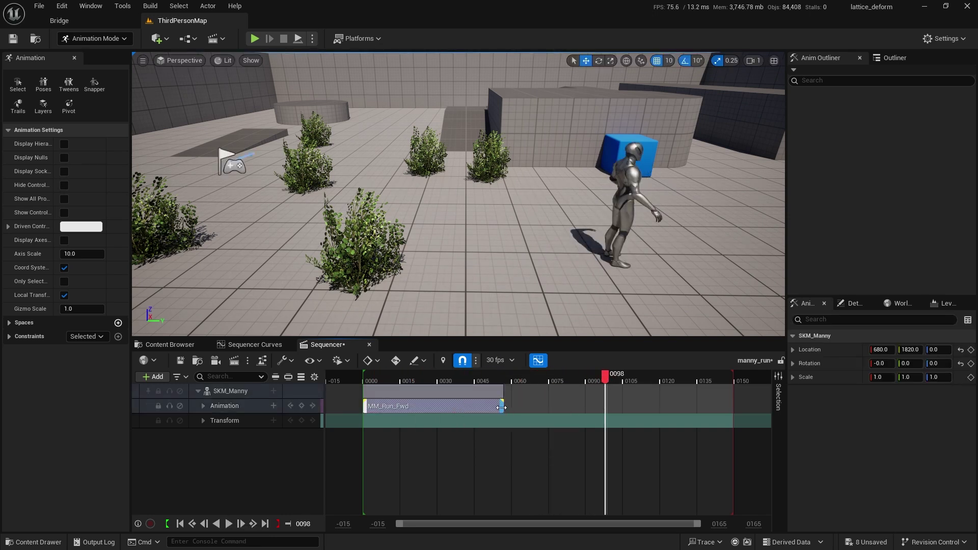
{"action": "left_click_drag", "start_coordinate": [501, 407], "coordinate": [722, 407]}
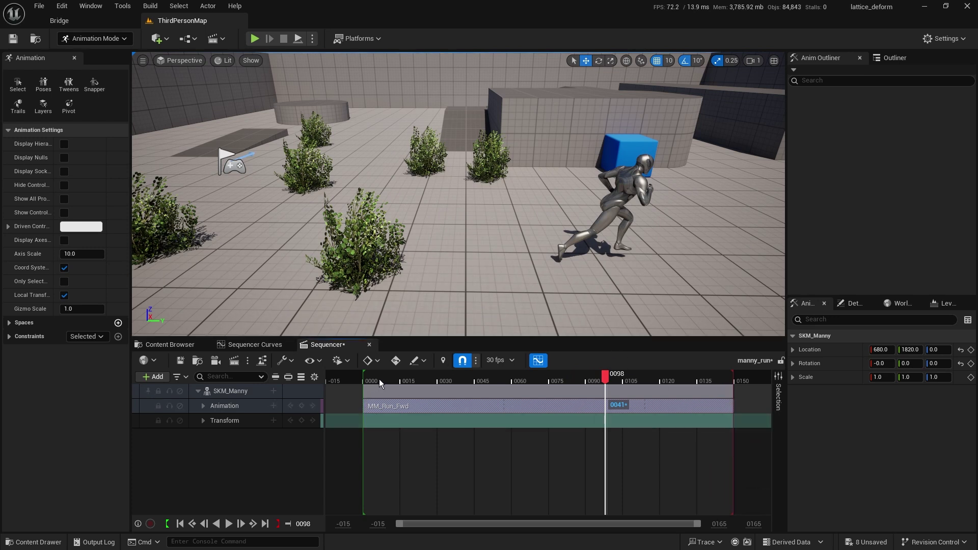
At frame 0, rotate SKM_Manny to 160 degrees about Z toward the bushes and key its Transform
{"action": "left_click_drag", "start_coordinate": [379, 379], "coordinate": [366, 381]}
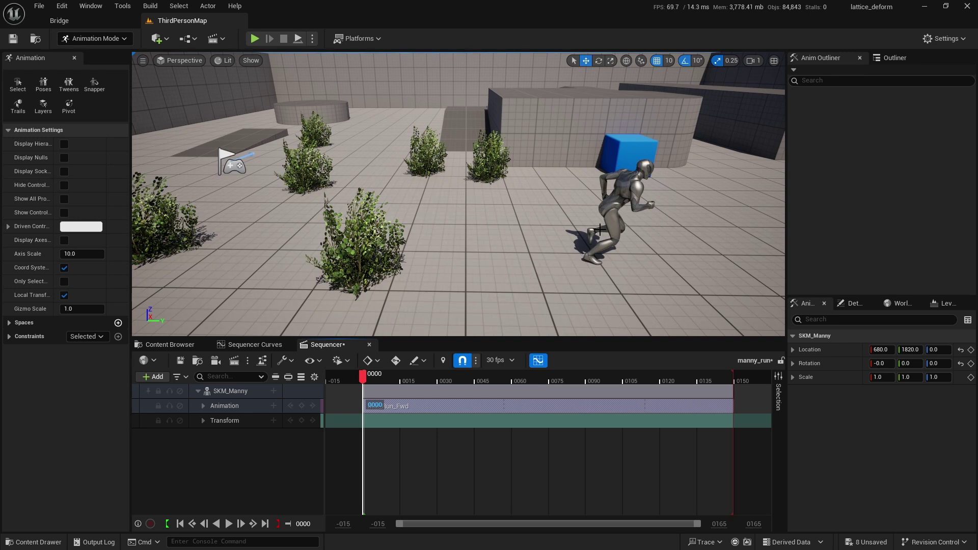
{"action": "left_click", "coordinate": [605, 212]}
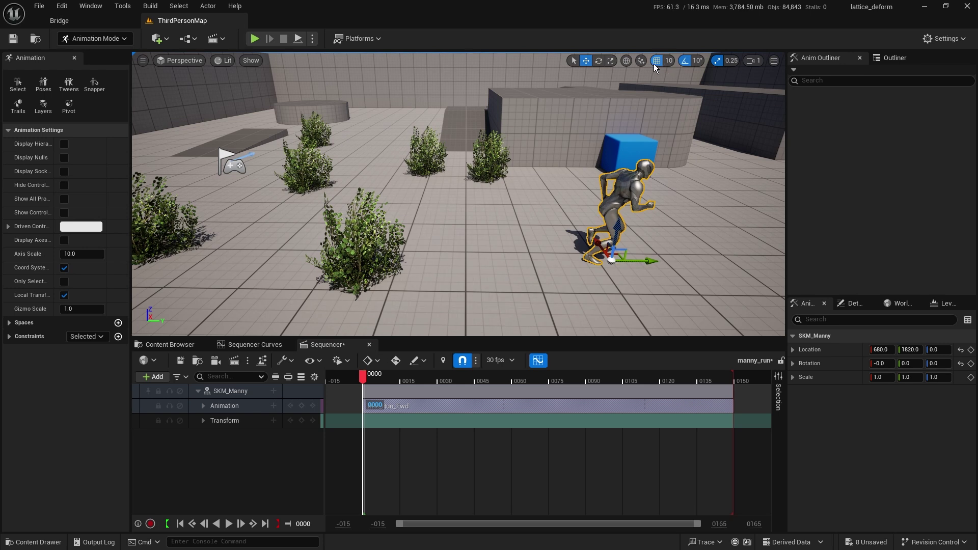
{"action": "left_click", "coordinate": [598, 61]}
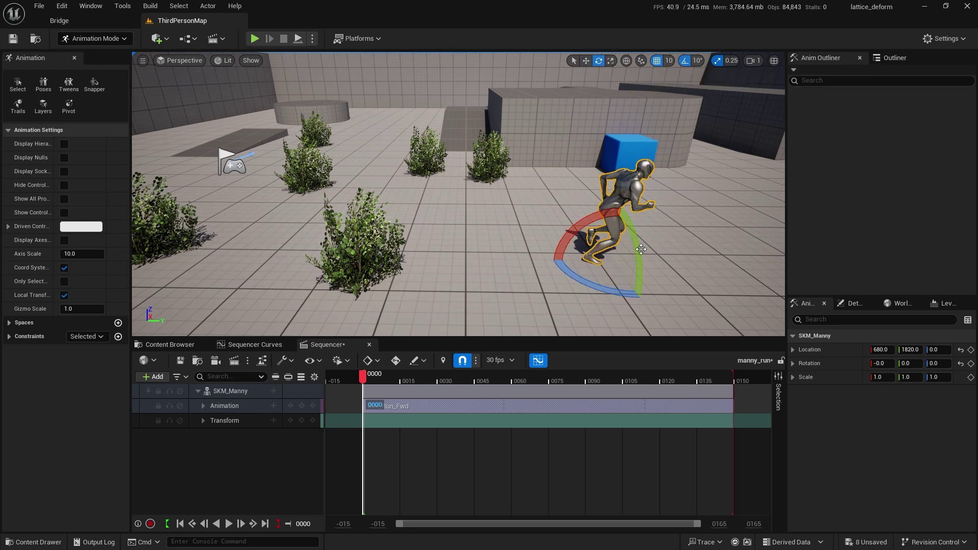
{"action": "left_click_drag", "start_coordinate": [634, 294], "coordinate": [565, 306]}
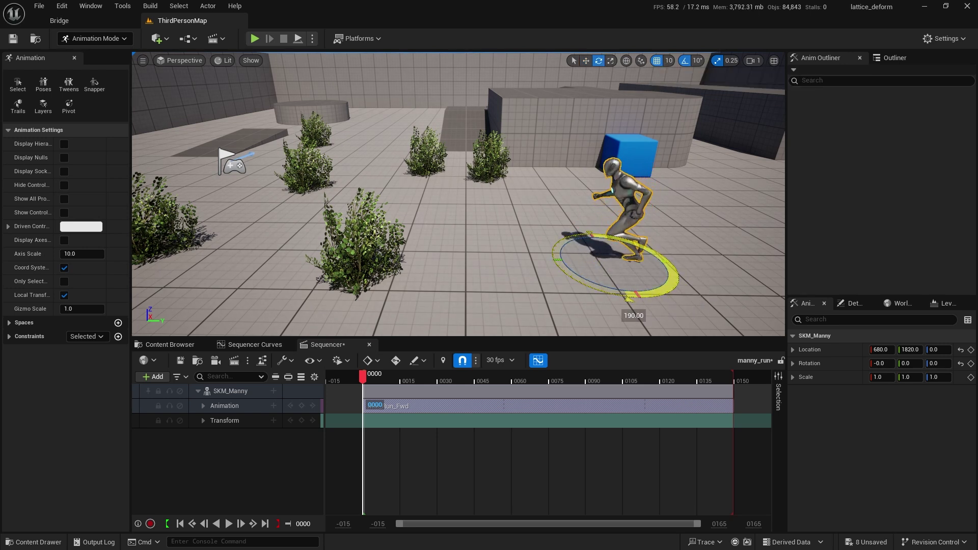
{"action": "left_click_drag", "start_coordinate": [633, 315], "coordinate": [585, 296]}
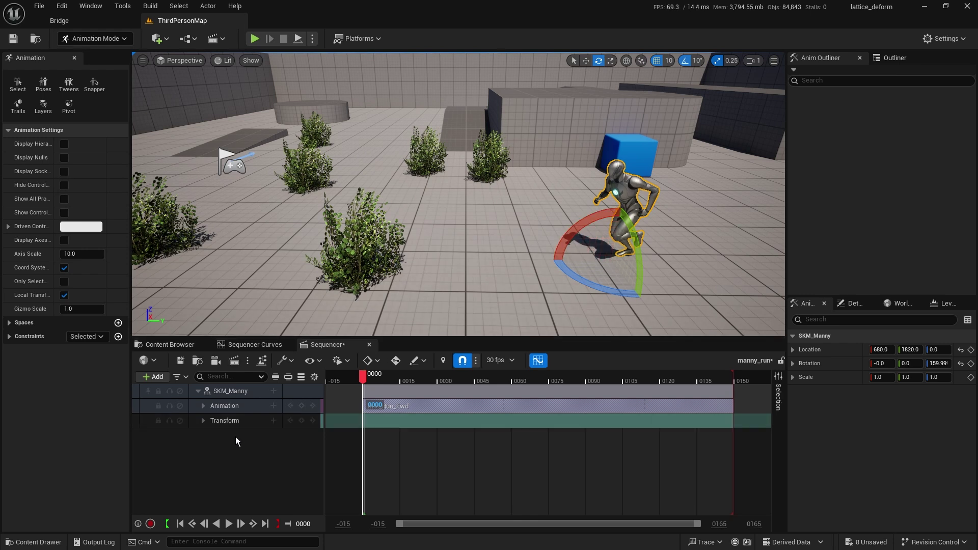
{"action": "left_click", "coordinate": [301, 421]}
At frame 128, move SKM_Manny across the floor past the bushes to about X 500, Y 1220 and key its Transform
{"action": "left_click_drag", "start_coordinate": [363, 380], "coordinate": [681, 380]}
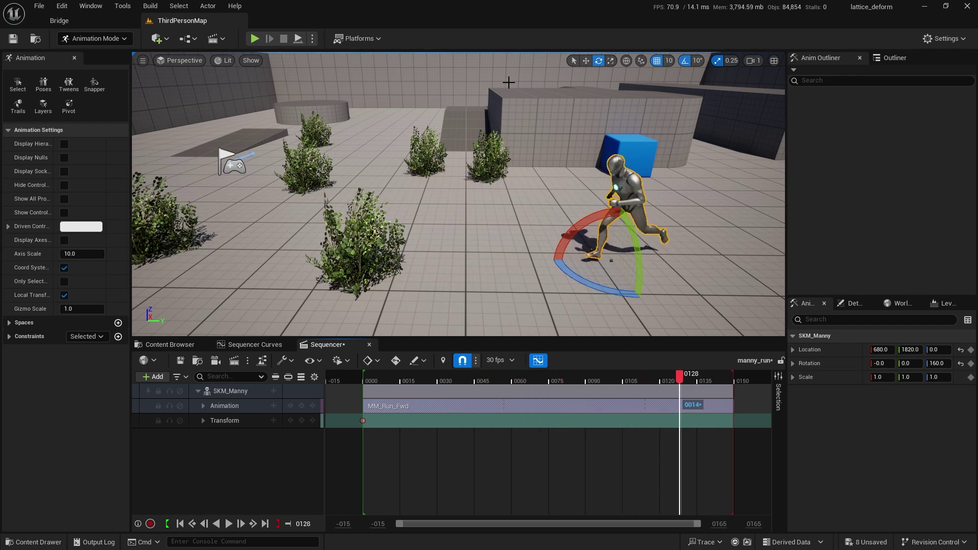
{"action": "left_click", "coordinate": [586, 60]}
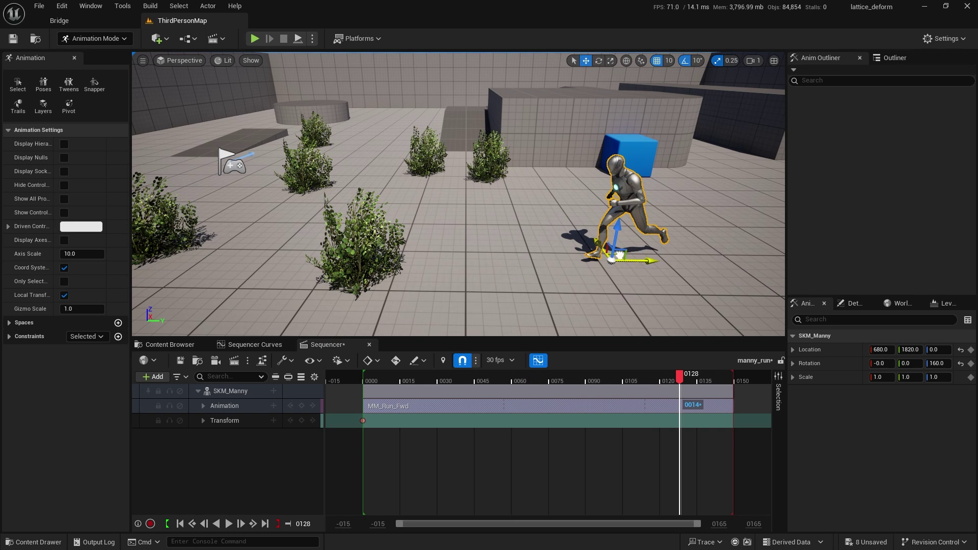
{"action": "left_click_drag", "start_coordinate": [619, 255], "coordinate": [173, 339]}
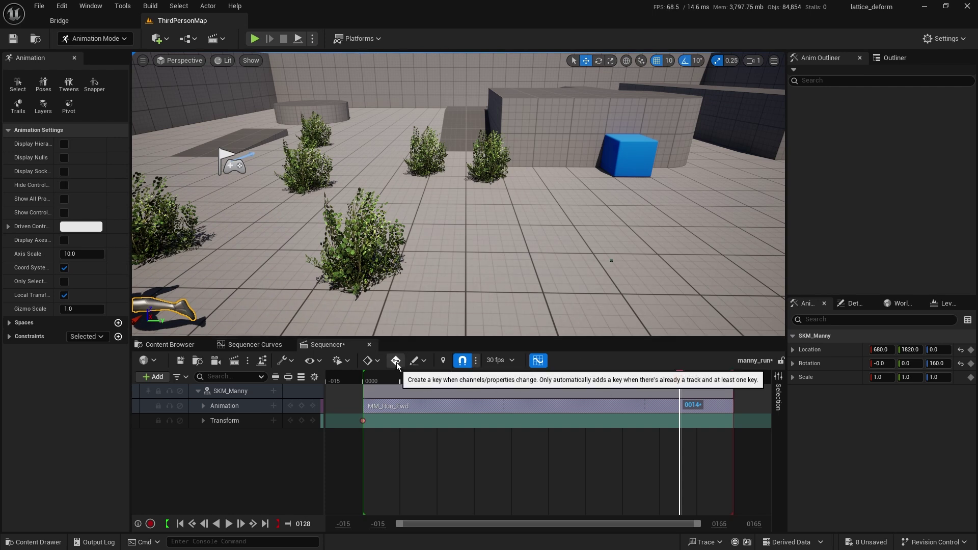
{"action": "left_click", "coordinate": [302, 421]}
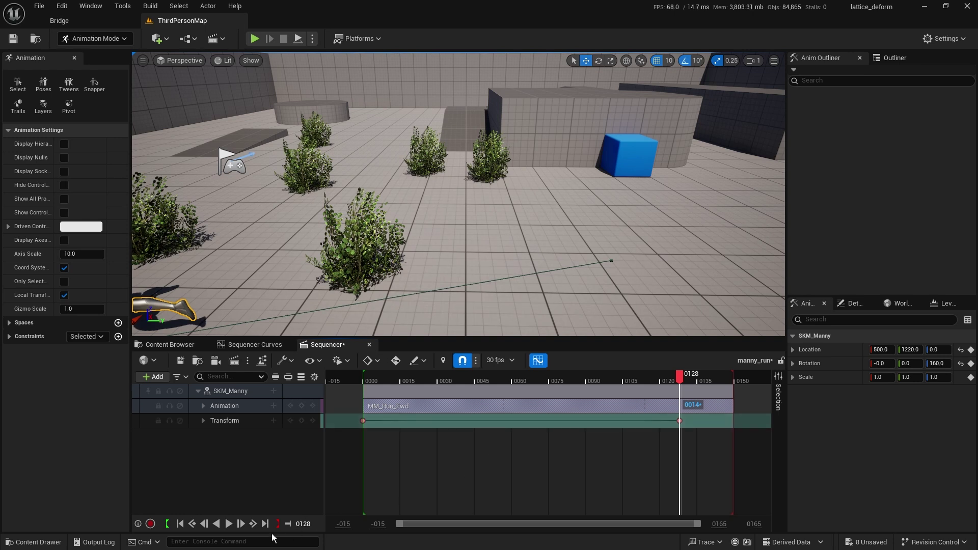
Set the end of the sequence's playback range to frame 128 and play the run
{"action": "left_click_drag", "start_coordinate": [732, 374], "coordinate": [679, 374]}
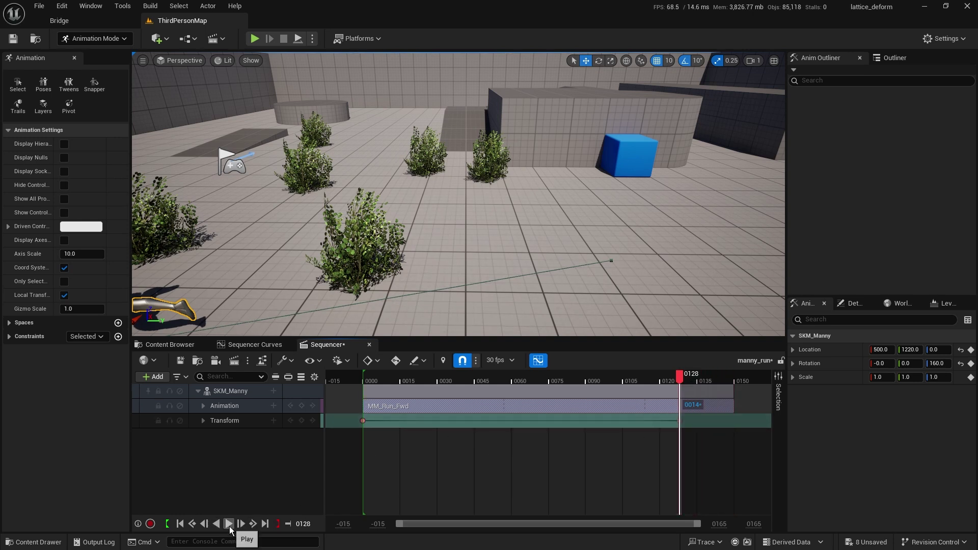
{"action": "left_click", "coordinate": [229, 525]}
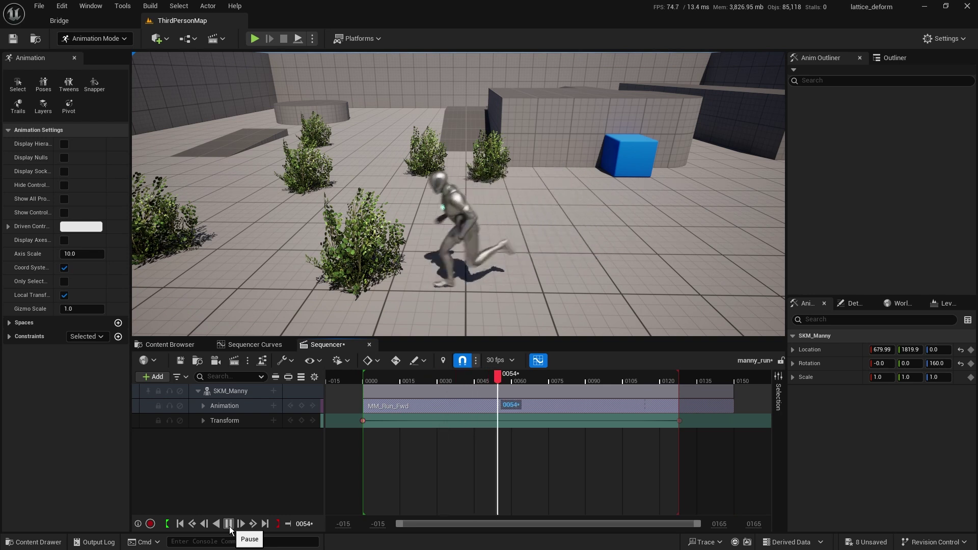
{"action": "left_click", "coordinate": [228, 524]}
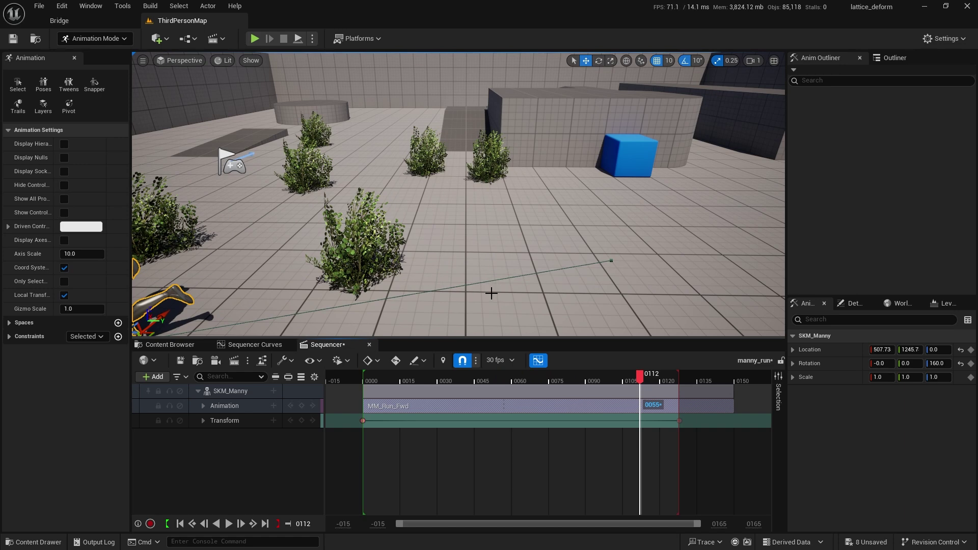
At the frame 128 key, move SKM_Manny farther along its path to about X 400, Y 930, re-key its Transform and play the sequence
{"action": "key", "text": "f"}
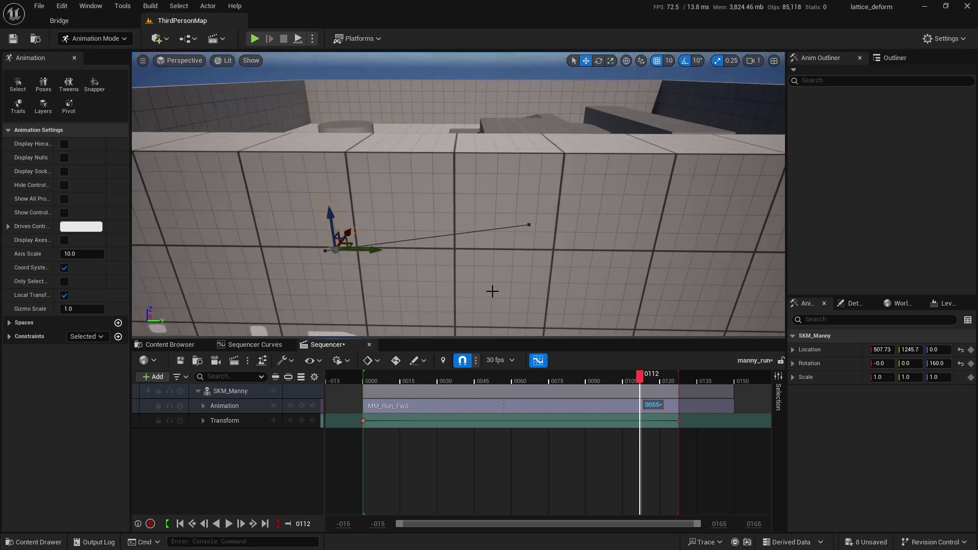
{"action": "left_click_drag", "start_coordinate": [468, 221], "coordinate": [510, 200], "text": "alt"}
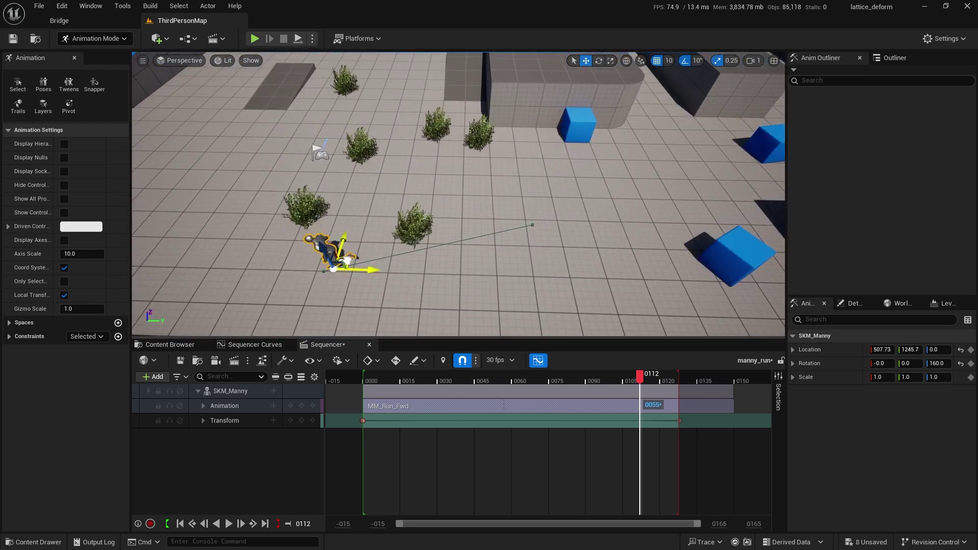
{"action": "left_click", "coordinate": [314, 421]}
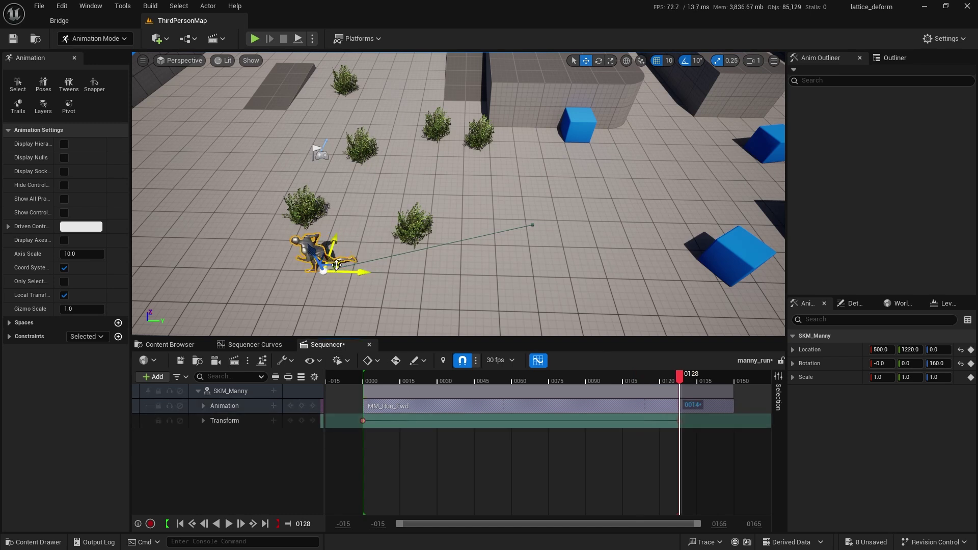
{"action": "left_click_drag", "start_coordinate": [336, 265], "coordinate": [216, 297]}
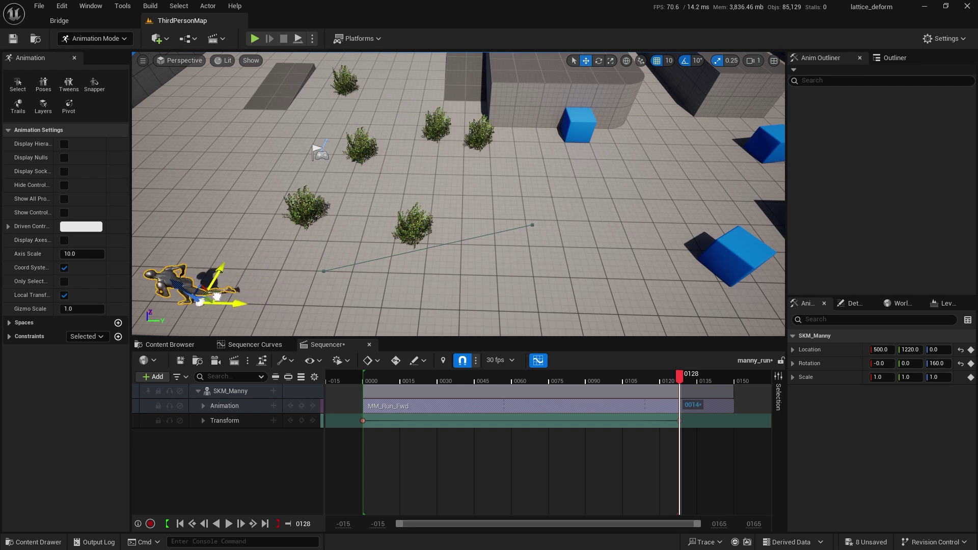
{"action": "left_click", "coordinate": [301, 421]}
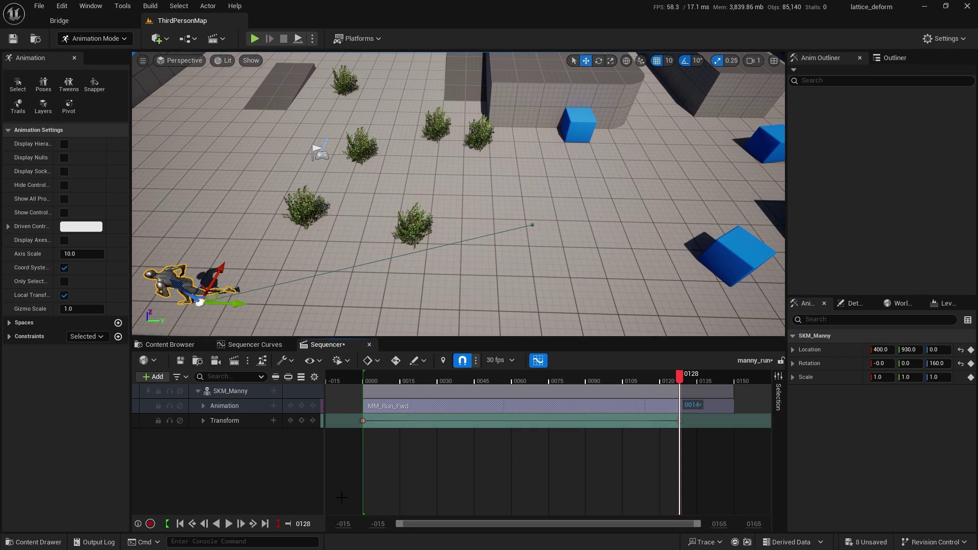
{"action": "left_click", "coordinate": [229, 524]}
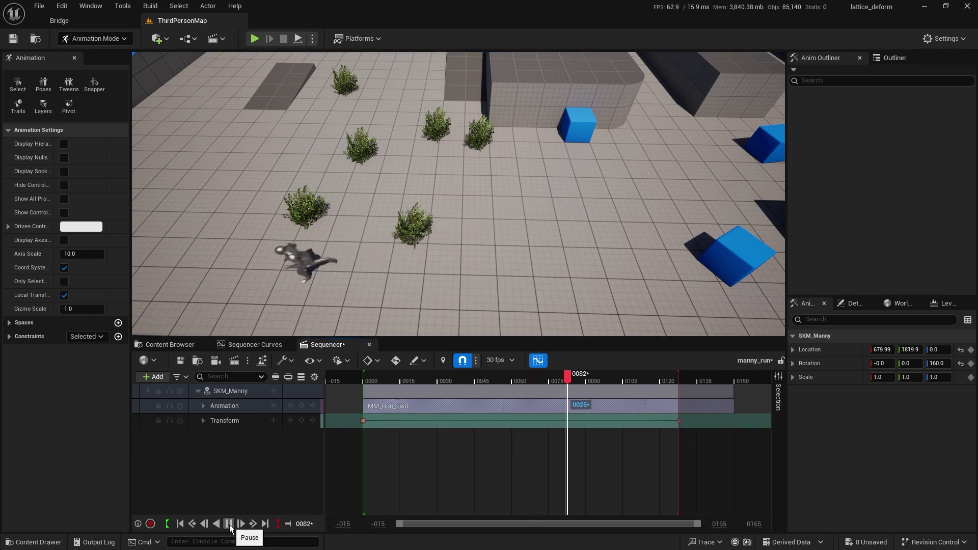
{"action": "left_click", "coordinate": [228, 523]}
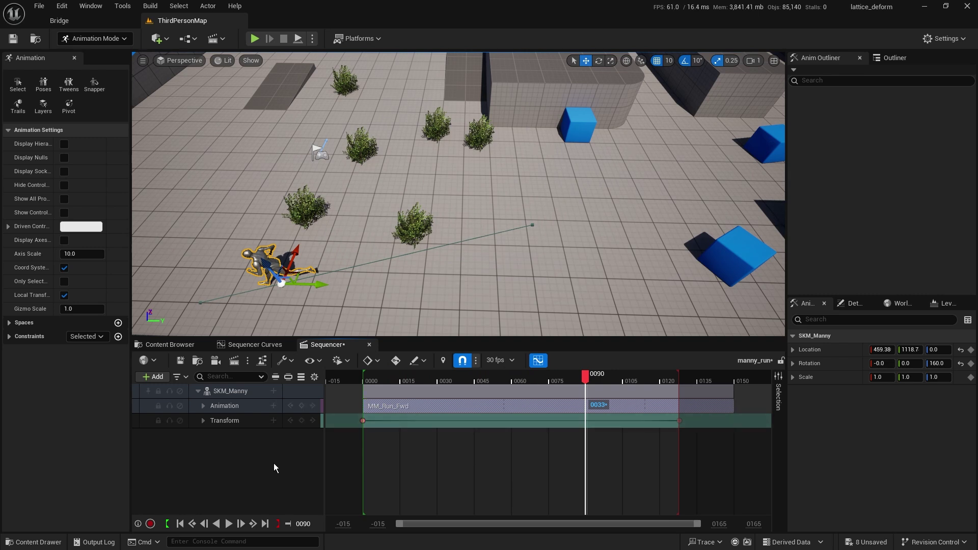
{"action": "left_click", "coordinate": [258, 347]}
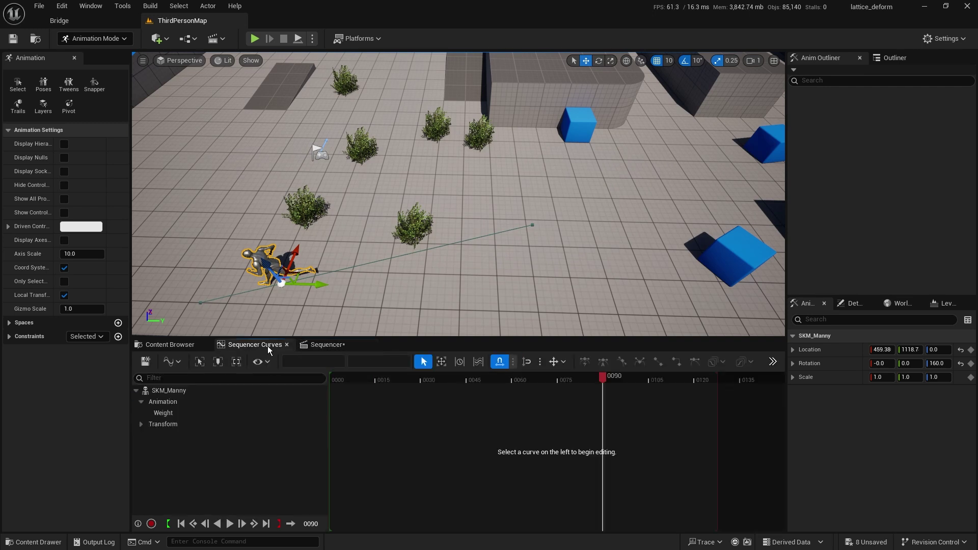
{"action": "left_click", "coordinate": [286, 344]}
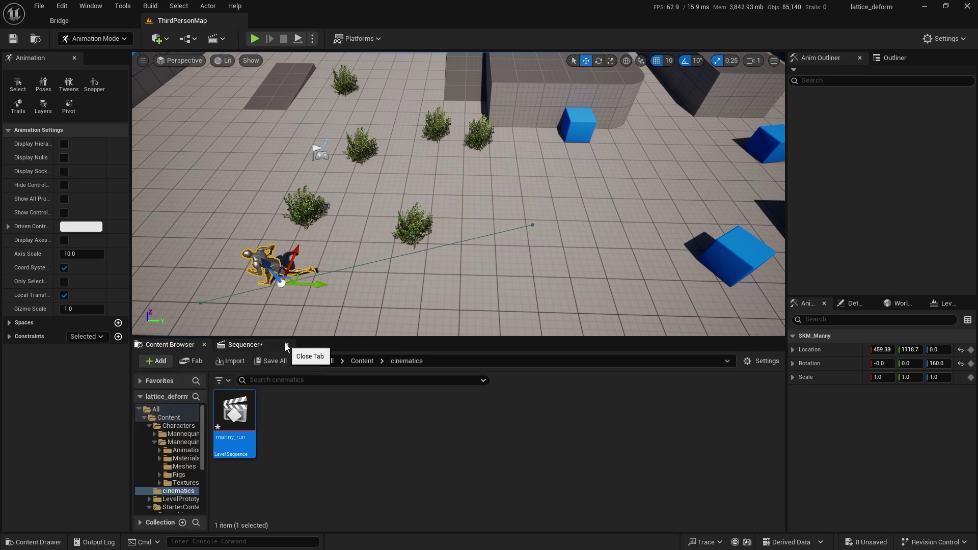
{"action": "left_click", "coordinate": [262, 344]}
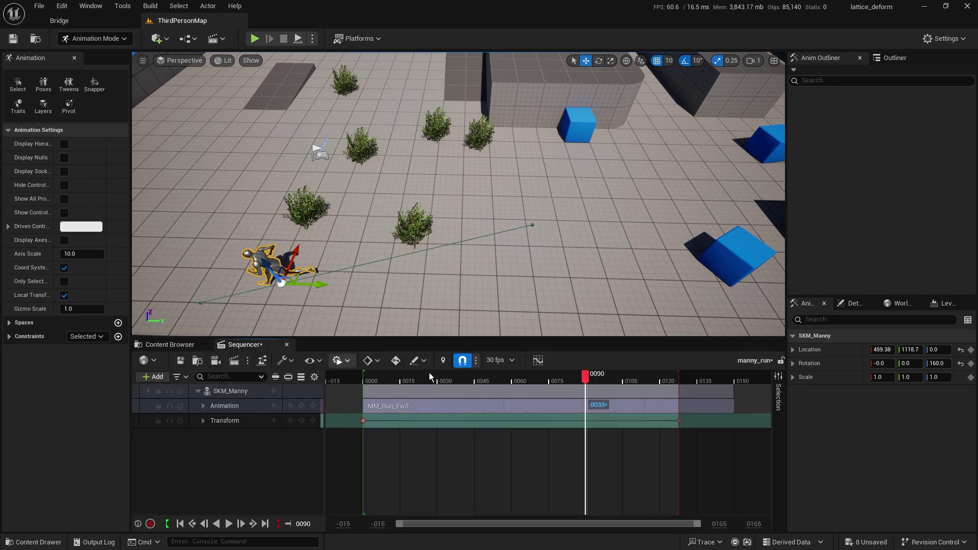
Open the sequence's curve editor and set all of SKM_Manny's Transform keys to Linear interpolation
{"action": "left_click", "coordinate": [539, 360]}
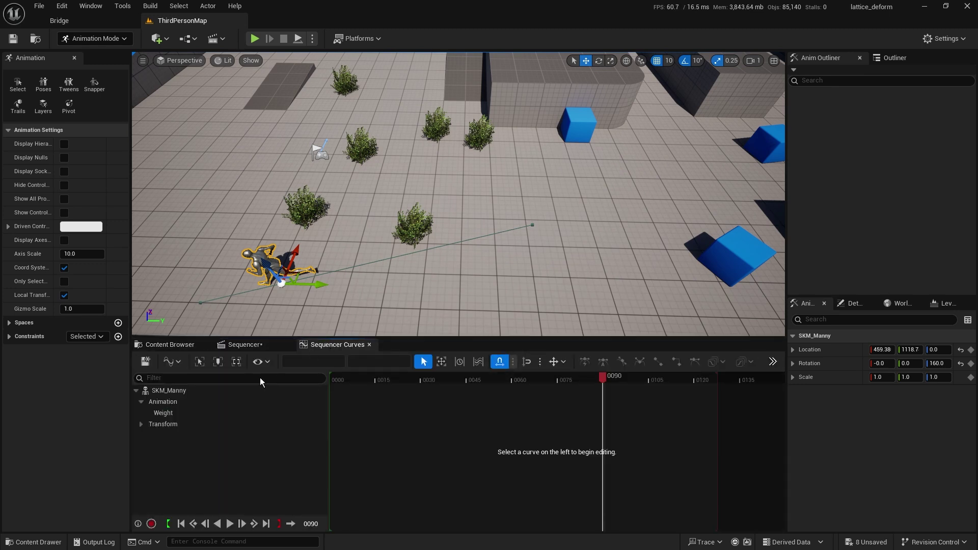
{"action": "left_click", "coordinate": [178, 424]}
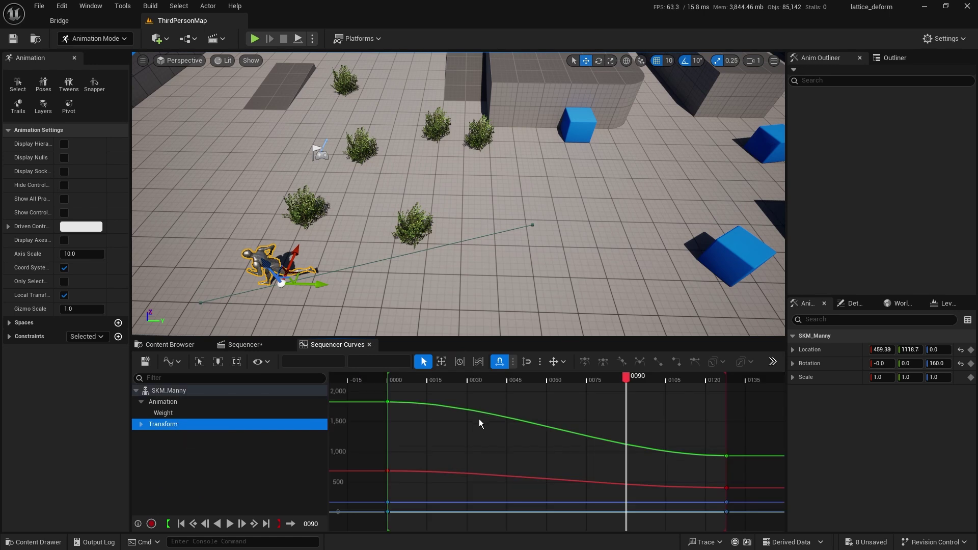
{"action": "left_click_drag", "start_coordinate": [375, 392], "coordinate": [734, 517]}
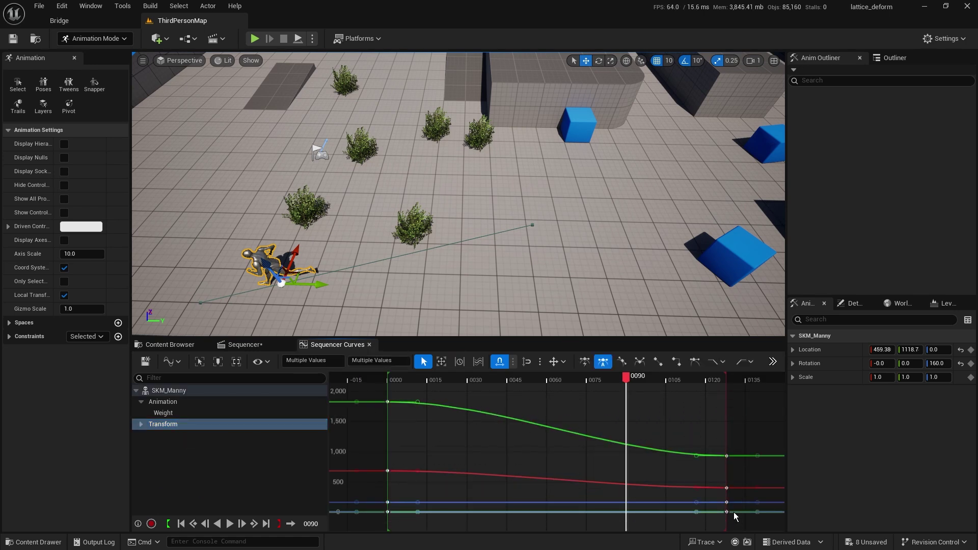
{"action": "right_click", "coordinate": [491, 437]}
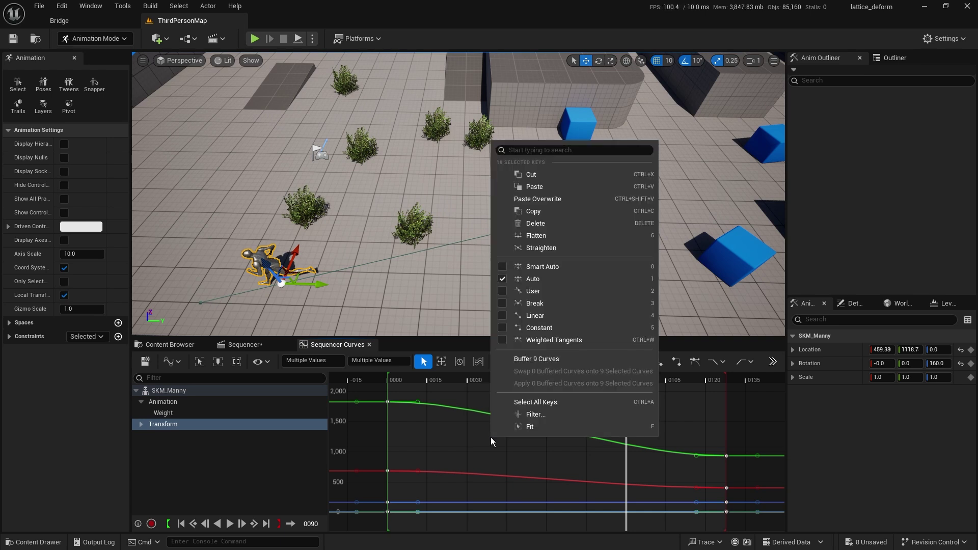
{"action": "left_click", "coordinate": [535, 316]}
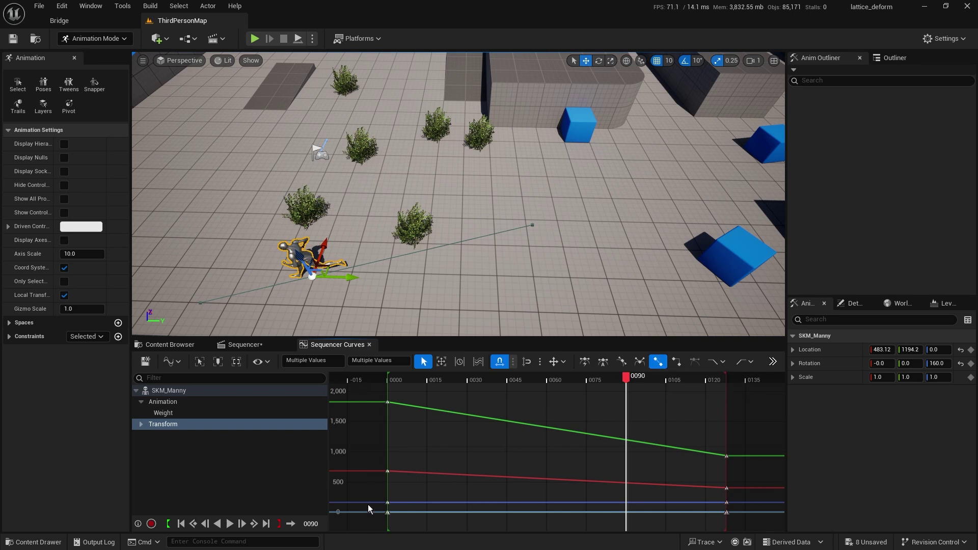
Play back the linear run, return to the sequence timeline and replay it from a lower, closer view of the bushes
{"action": "left_click", "coordinate": [230, 524]}
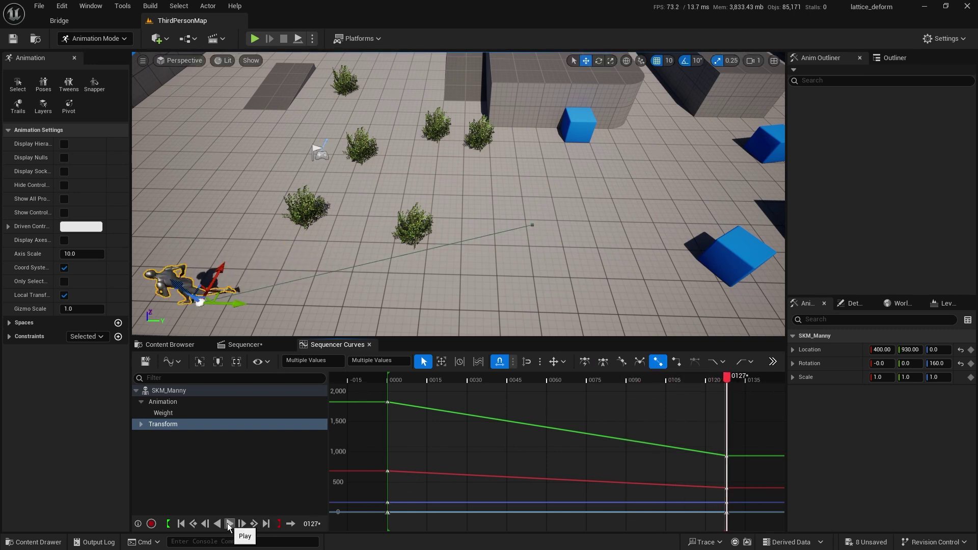
{"action": "left_click", "coordinate": [229, 524]}
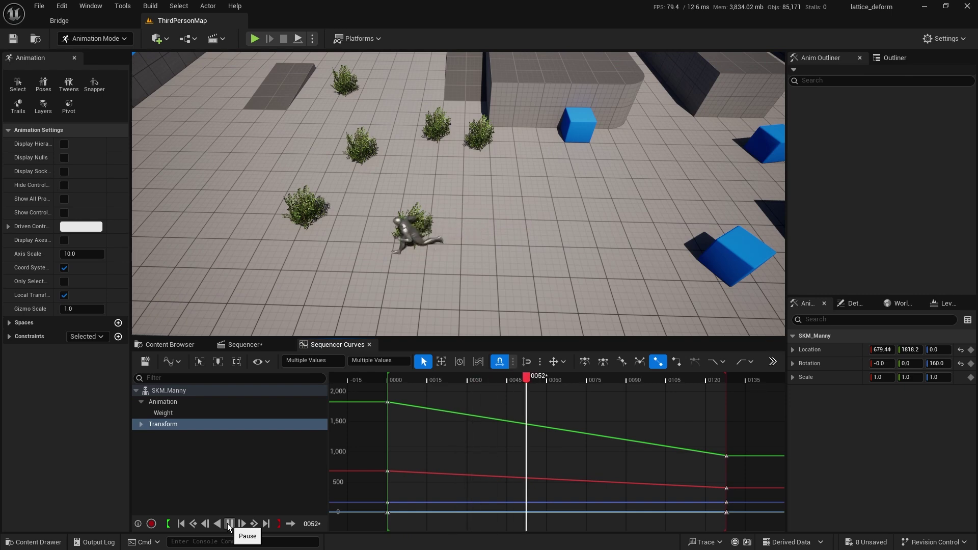
{"action": "left_click", "coordinate": [229, 523]}
{"action": "left_click", "coordinate": [256, 348]}
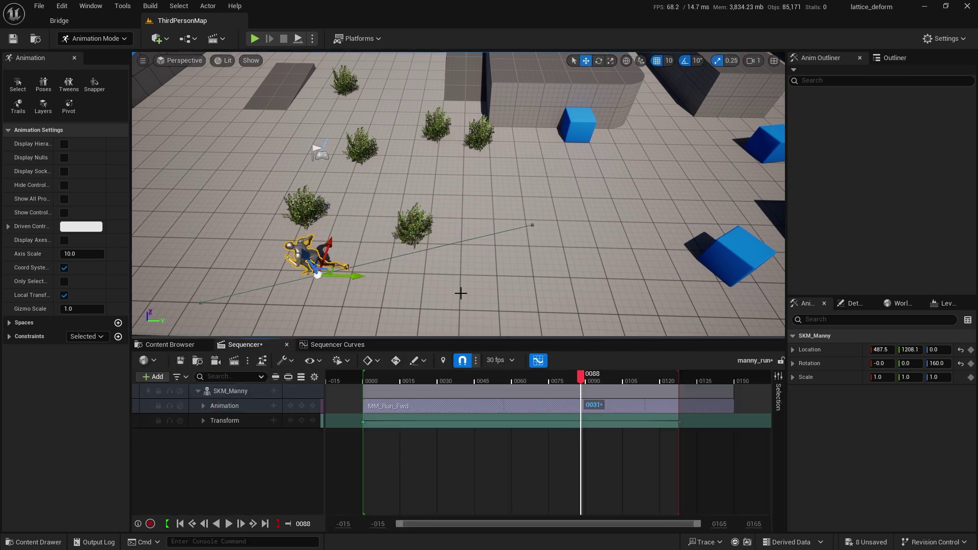
{"action": "right_click_drag", "start_coordinate": [453, 290], "coordinate": [524, 279]}
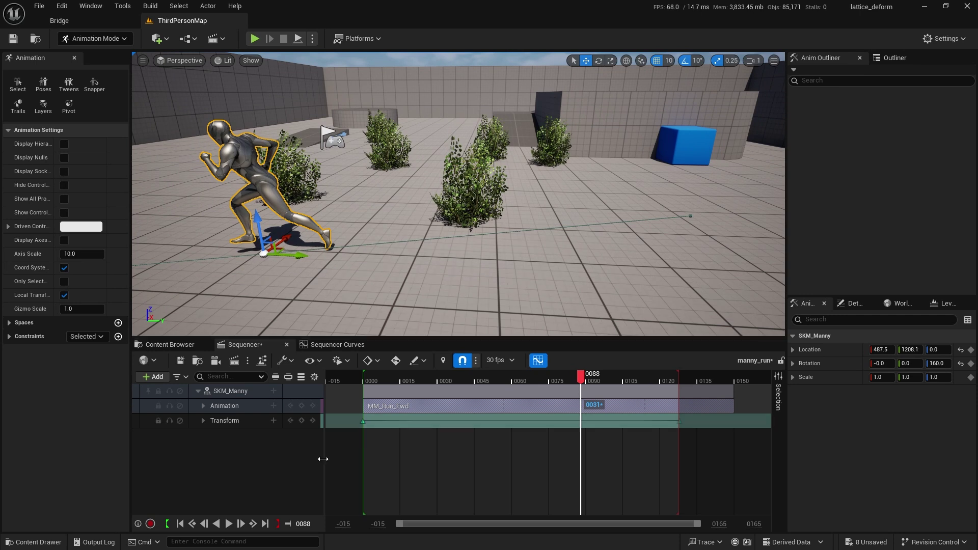
{"action": "left_click", "coordinate": [228, 523]}
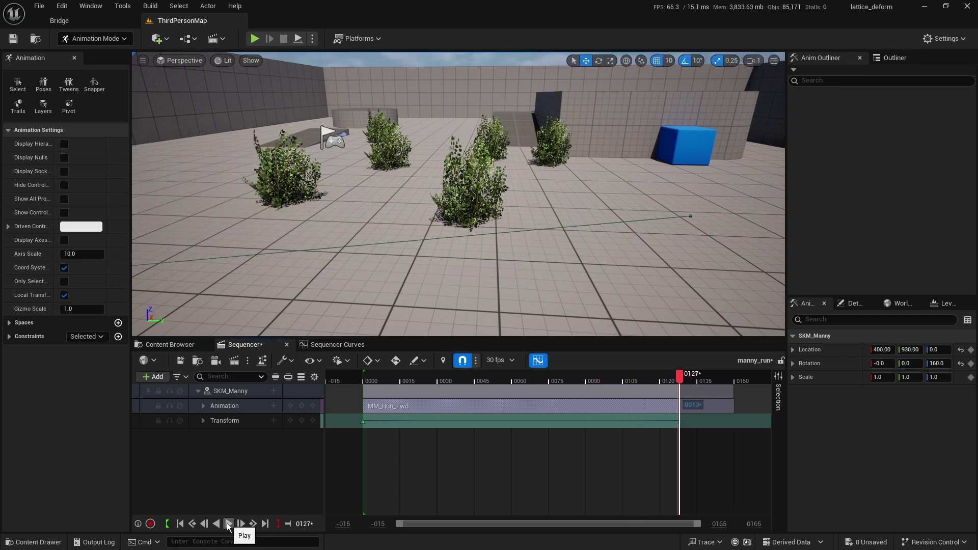
Replay the run, and add the front bush SM_Bush4 to the manny_run sequence and select its Transform track
{"action": "left_click", "coordinate": [228, 524]}
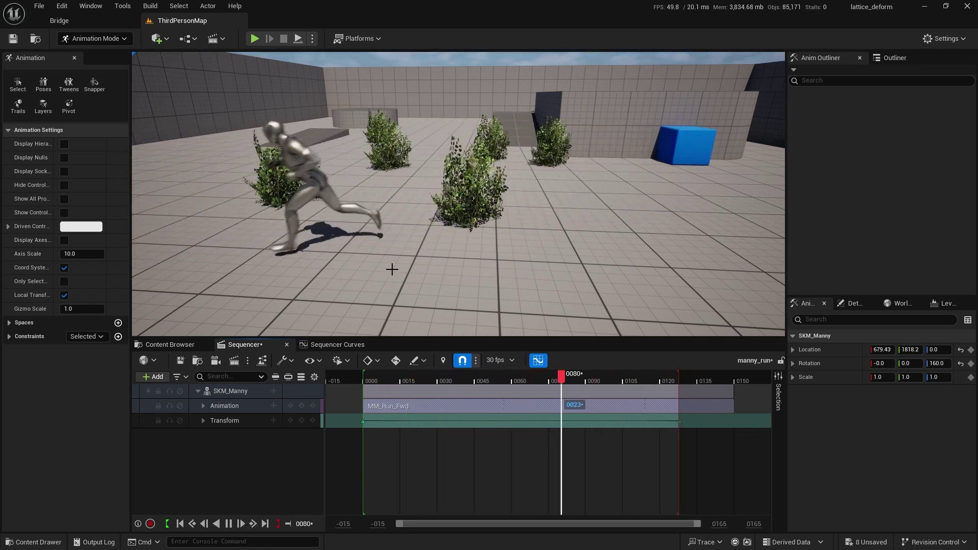
{"action": "left_click", "coordinate": [240, 524]}
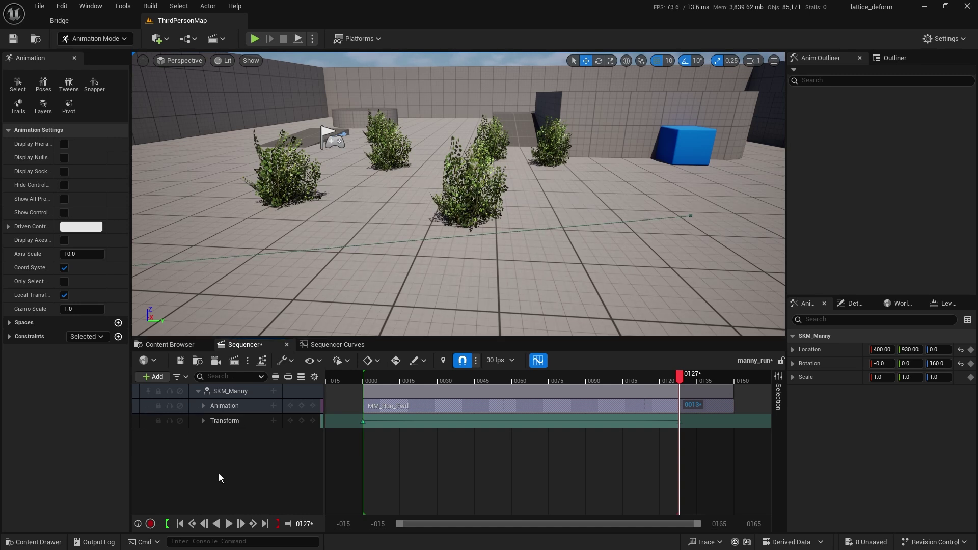
{"action": "left_click", "coordinate": [467, 202]}
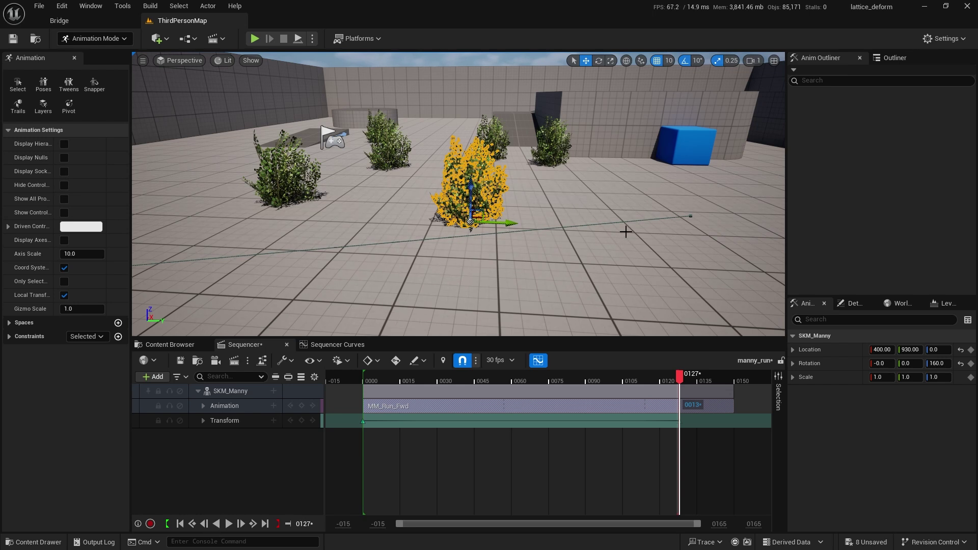
{"action": "left_click", "coordinate": [895, 58]}
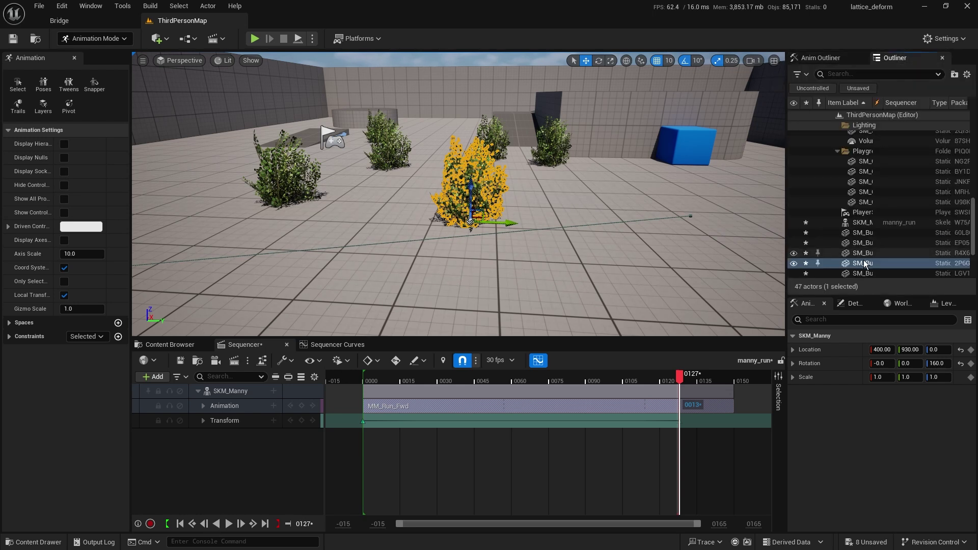
{"action": "left_click_drag", "start_coordinate": [863, 266], "coordinate": [243, 449]}
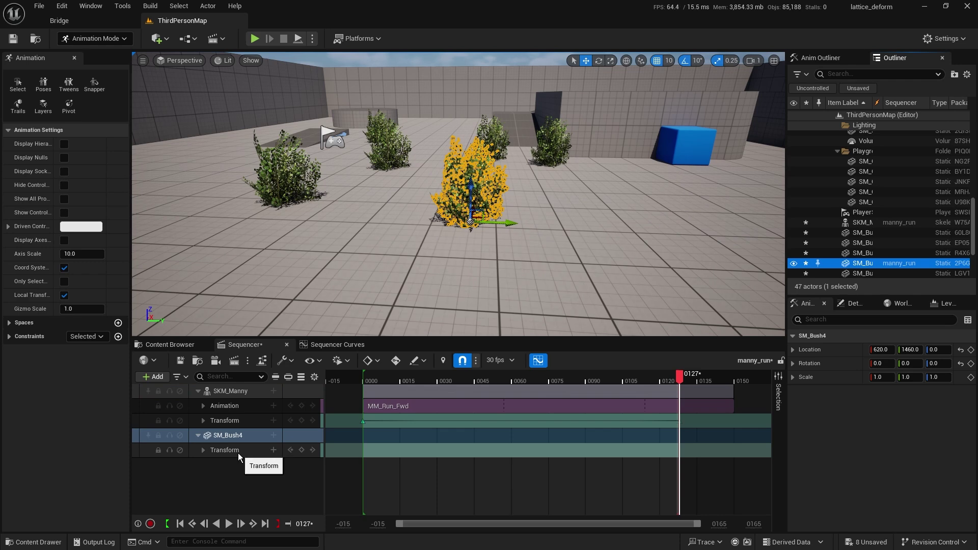
{"action": "left_click", "coordinate": [237, 453]}
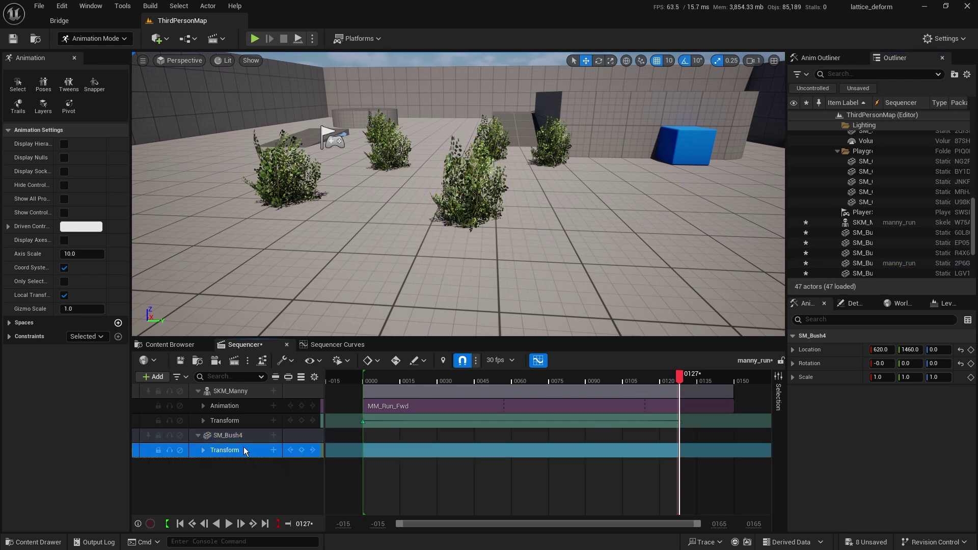
Try moving SM_Bush4 in the level to Y 1420, and undo the move
{"action": "left_click", "coordinate": [477, 198]}
{"action": "left_click_drag", "start_coordinate": [509, 222], "coordinate": [483, 226]}
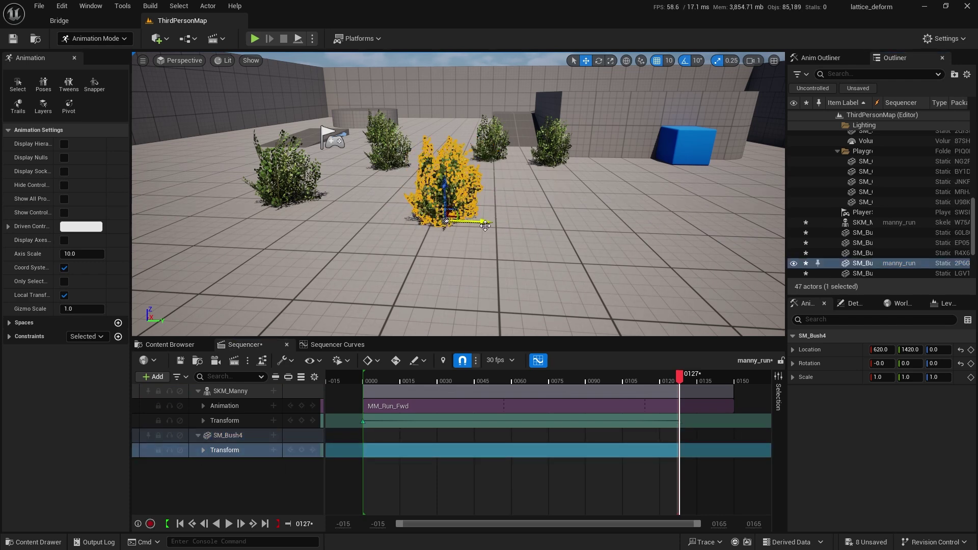
{"action": "key", "text": "ctrl+z"}
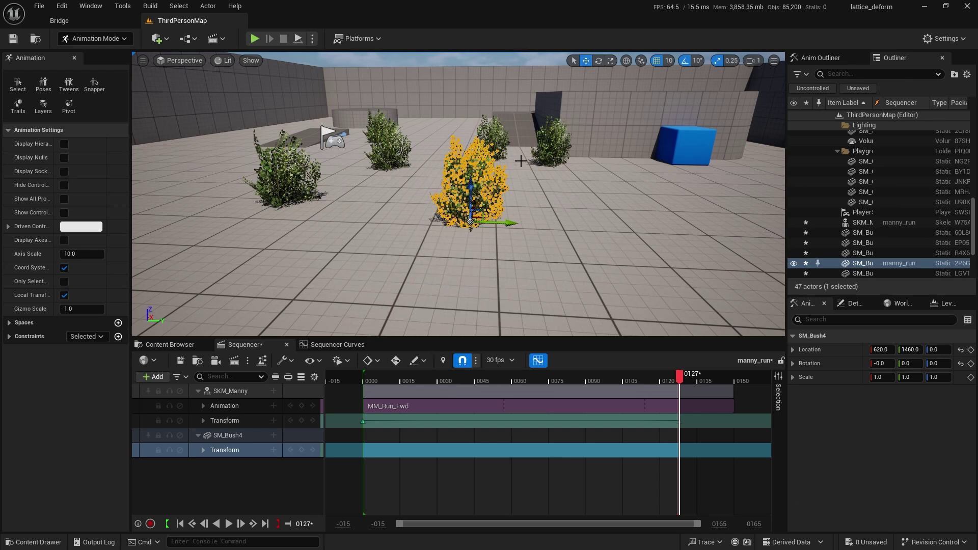
Convert the SM_Bush static mesh in StarterContent/Props to a skeletal mesh, using a new skeleton and bottom center root bone placement
{"action": "left_click", "coordinate": [176, 345]}
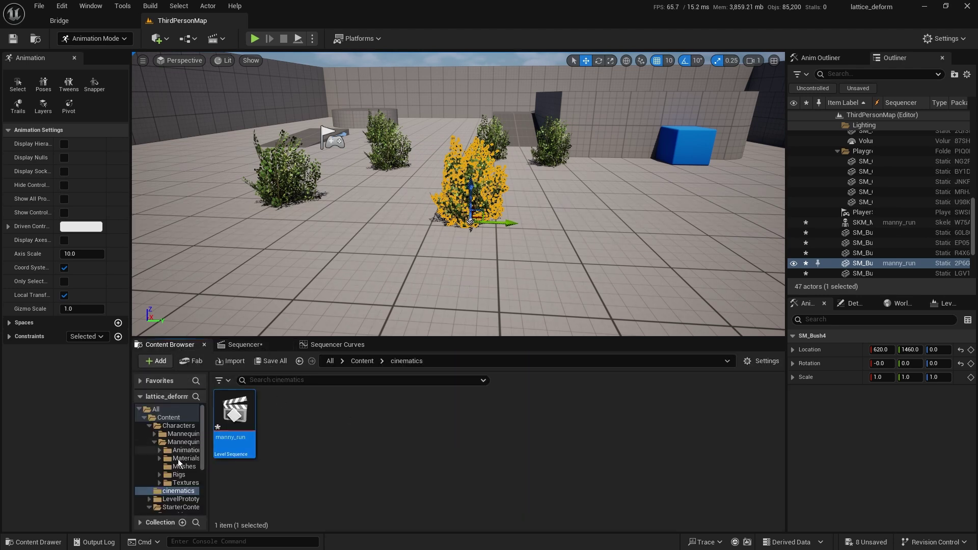
{"action": "scroll", "coordinate": [177, 489], "scroll_direction": "down", "scroll_amount": 3}
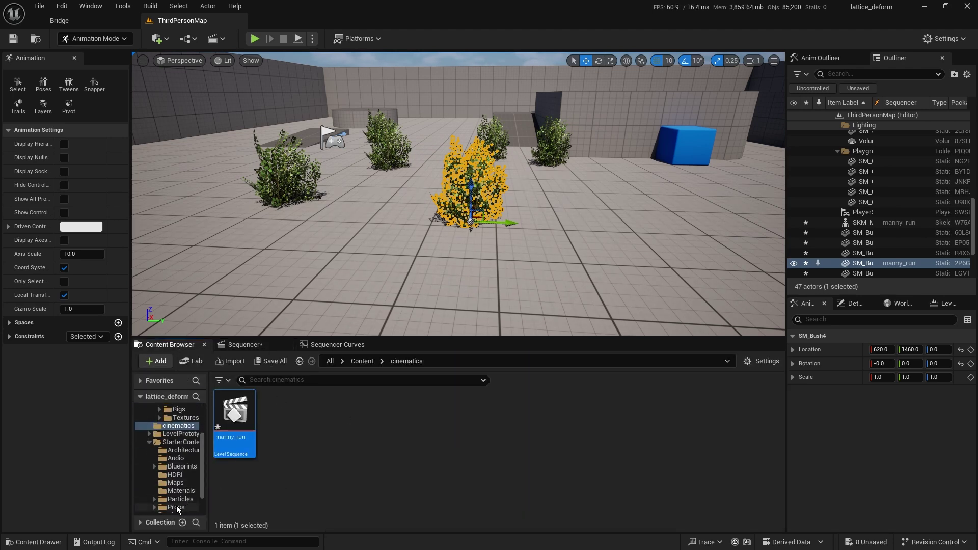
{"action": "left_click", "coordinate": [176, 507]}
{"action": "left_click", "coordinate": [338, 415]}
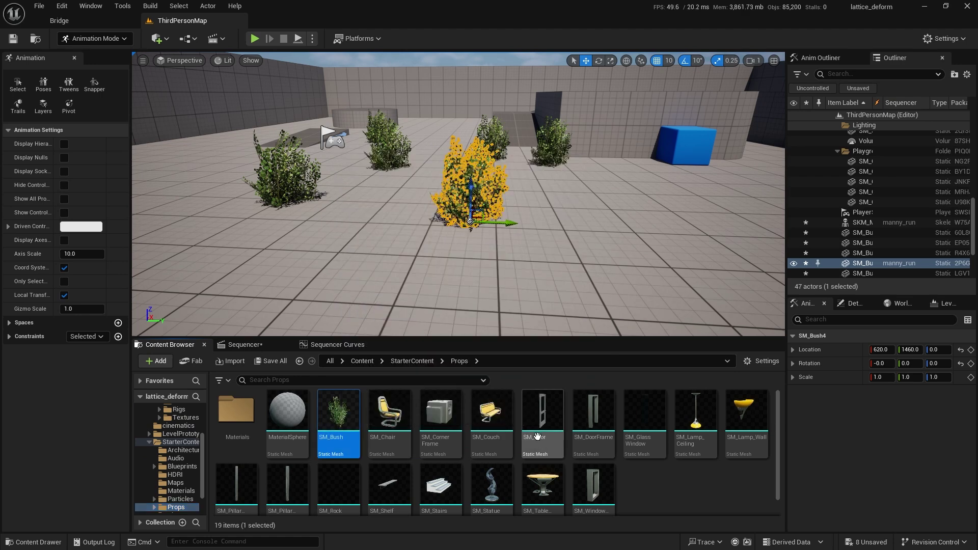
{"action": "mouse_move", "coordinate": [341, 412]}
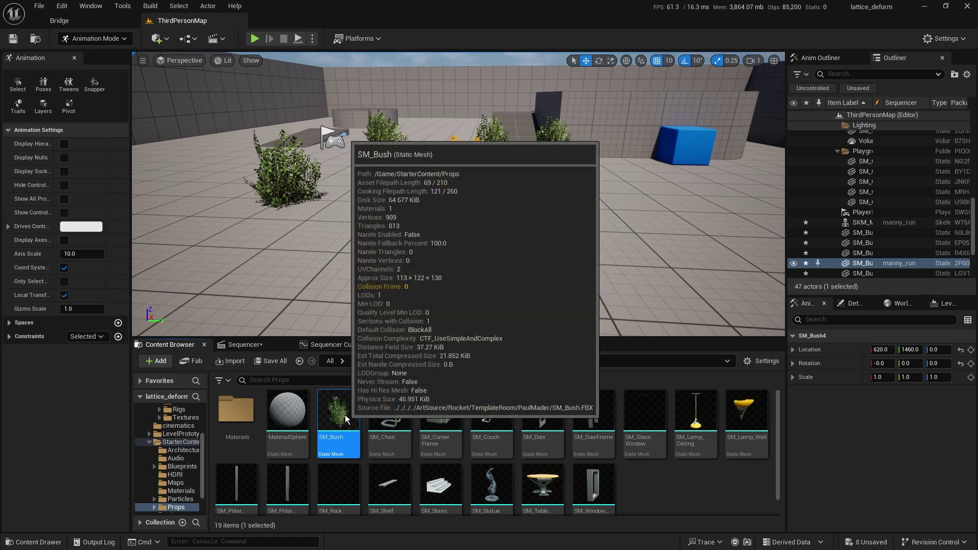
{"action": "right_click", "coordinate": [339, 413]}
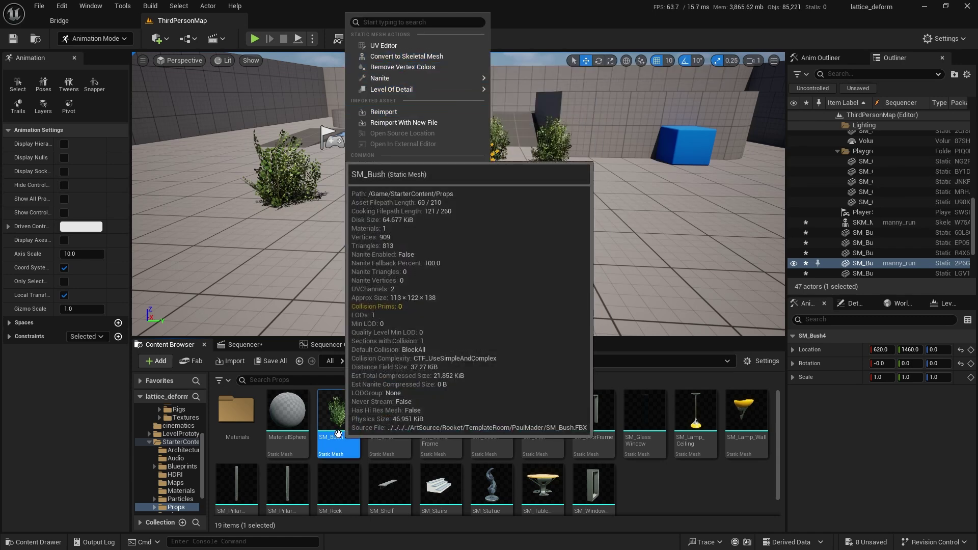
{"action": "left_click", "coordinate": [411, 60]}
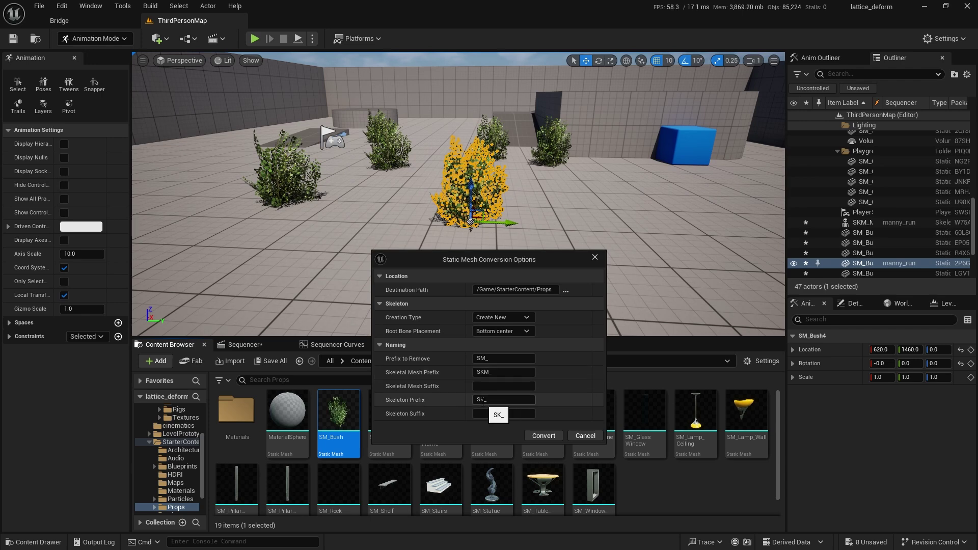
{"action": "left_click", "coordinate": [548, 438]}
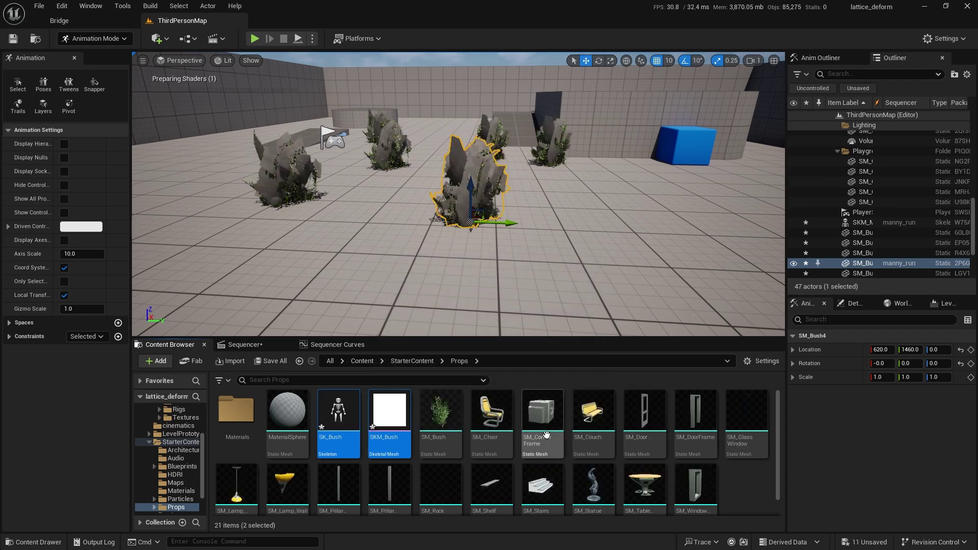
Compare the original SM_Bush static mesh with the converted SKM_Bush skeletal mesh and SK_Bush skeleton
{"action": "left_click", "coordinate": [436, 426]}
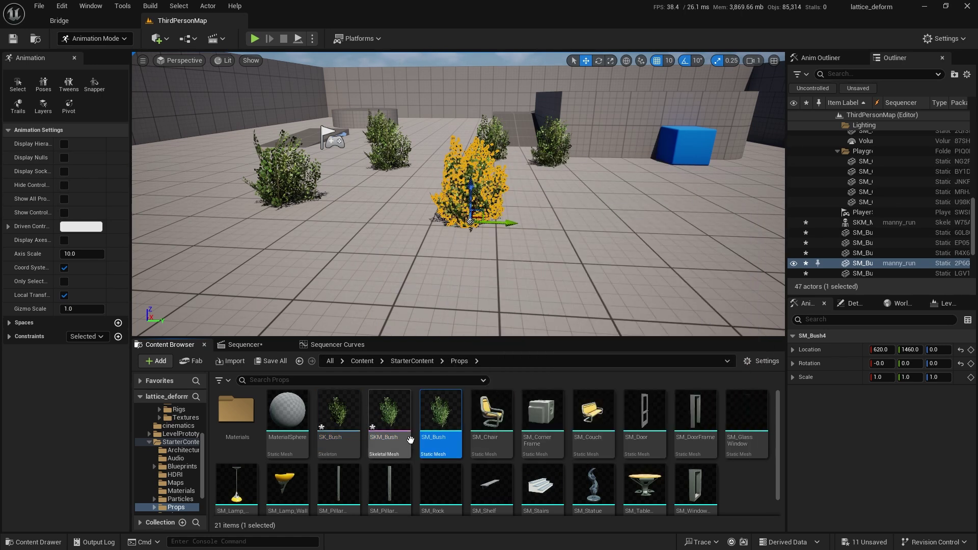
{"action": "left_click", "coordinate": [387, 417]}
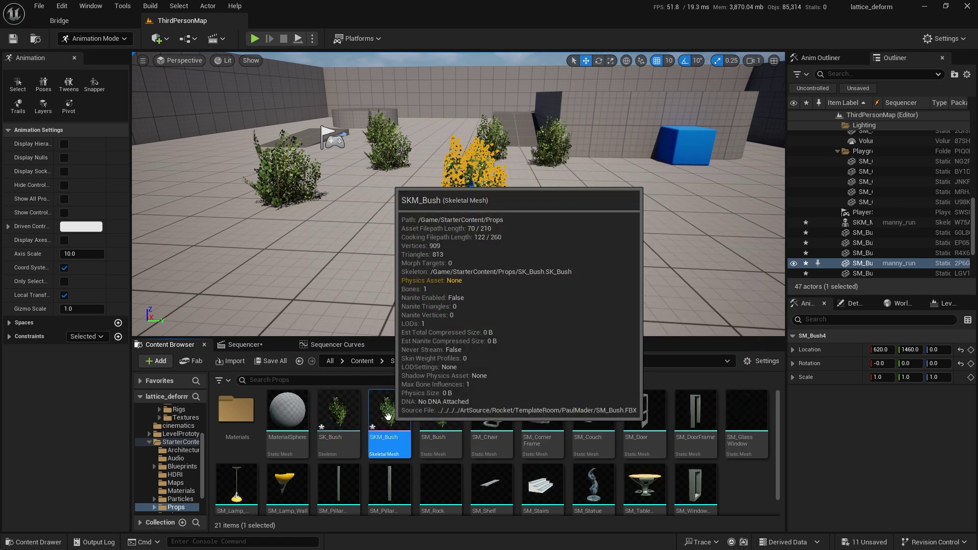
{"action": "left_click", "coordinate": [350, 416]}
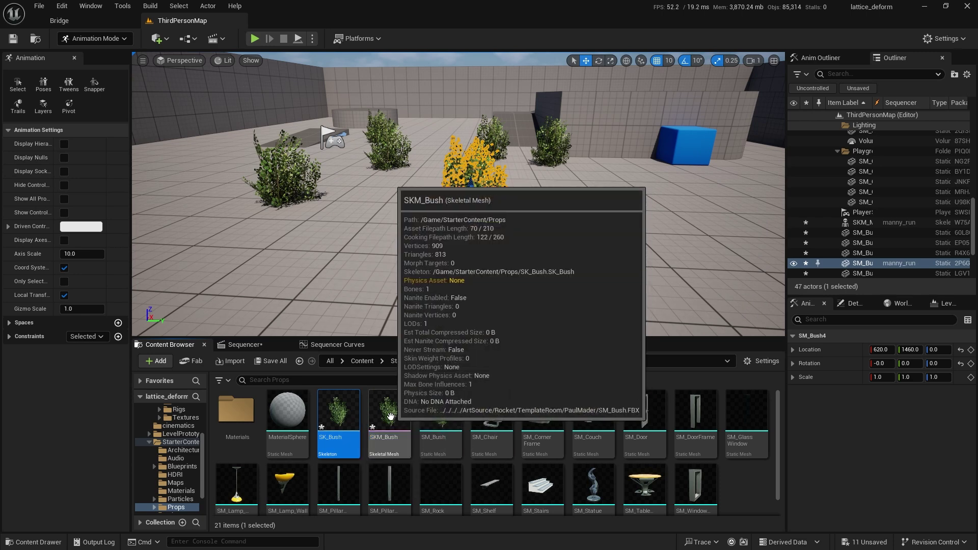
{"action": "left_click", "coordinate": [373, 417]}
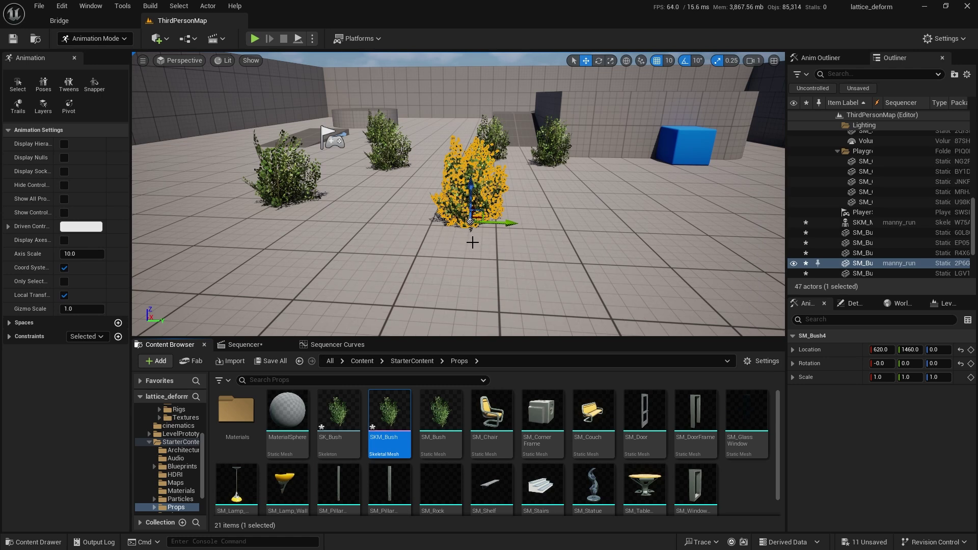
{"action": "left_click", "coordinate": [439, 416]}
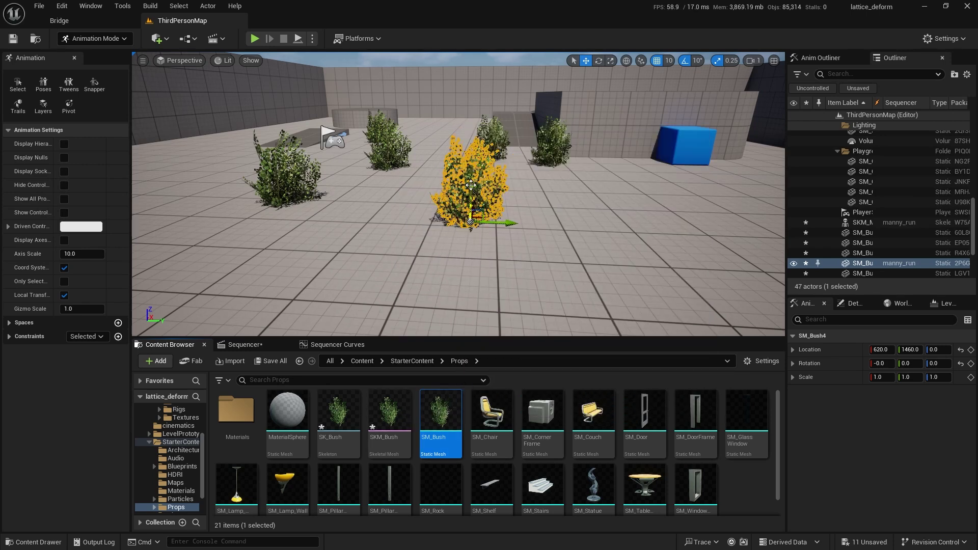
Widen the Outliner and its Item Label column to make room for the full actor names
{"action": "left_click_drag", "start_coordinate": [787, 288], "coordinate": [685, 290]}
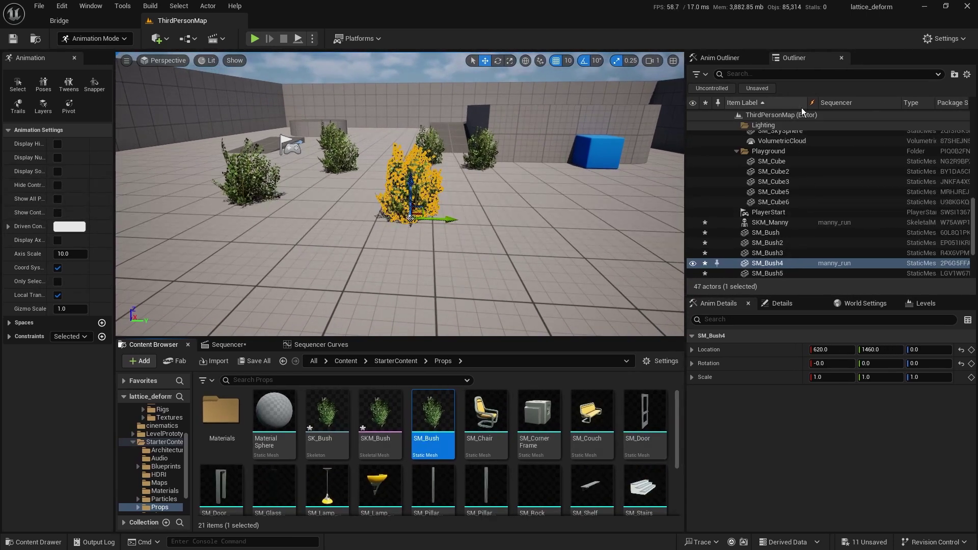
{"action": "left_click_drag", "start_coordinate": [807, 103], "coordinate": [825, 104]}
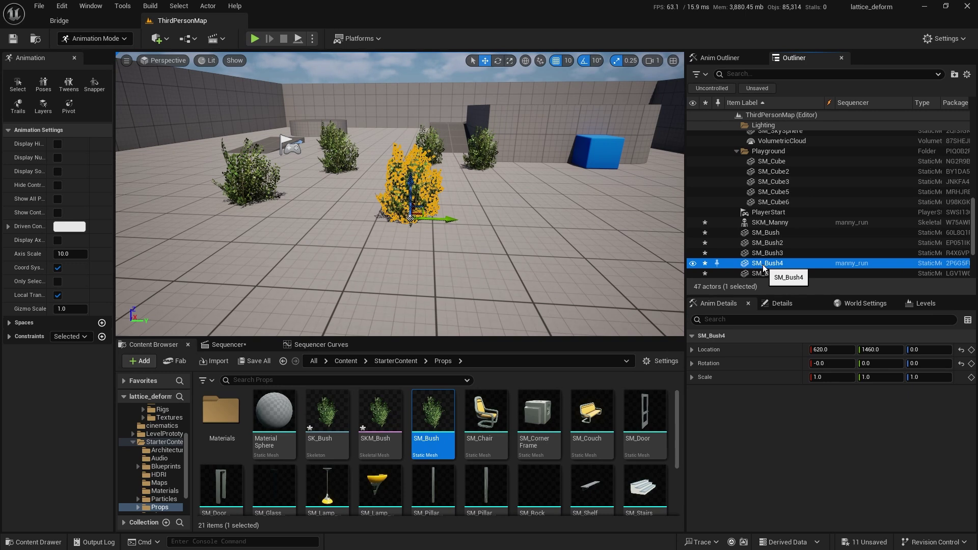
Place an SKM_Bush skeletal mesh in the level in front of the bushes, and delete it again
{"action": "left_click", "coordinate": [381, 420]}
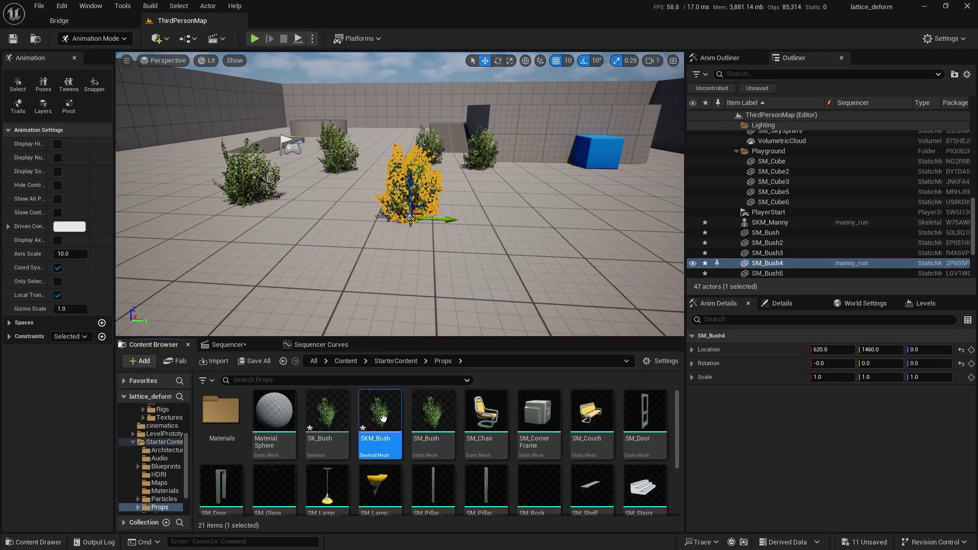
{"action": "left_click_drag", "start_coordinate": [381, 421], "coordinate": [525, 259]}
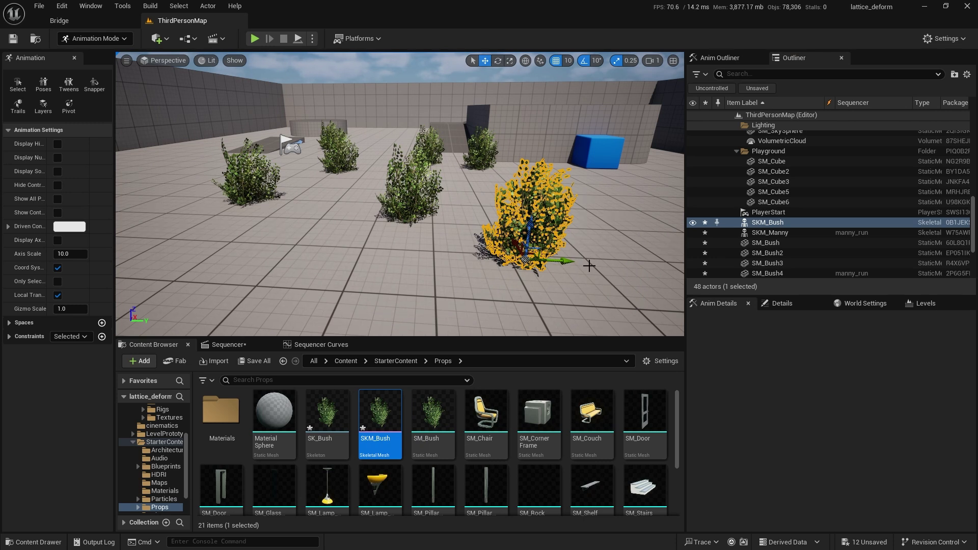
{"action": "key", "text": "Delete"}
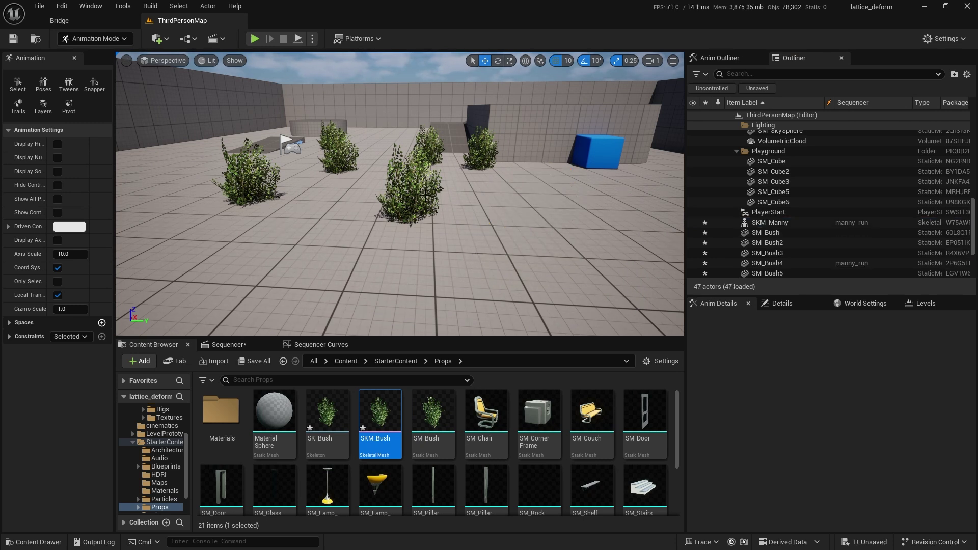
Select the front bush SM_Bush4, save all unsaved changes and switch the editor to Selection Mode
{"action": "left_click", "coordinate": [499, 229]}
{"action": "left_click", "coordinate": [430, 211]}
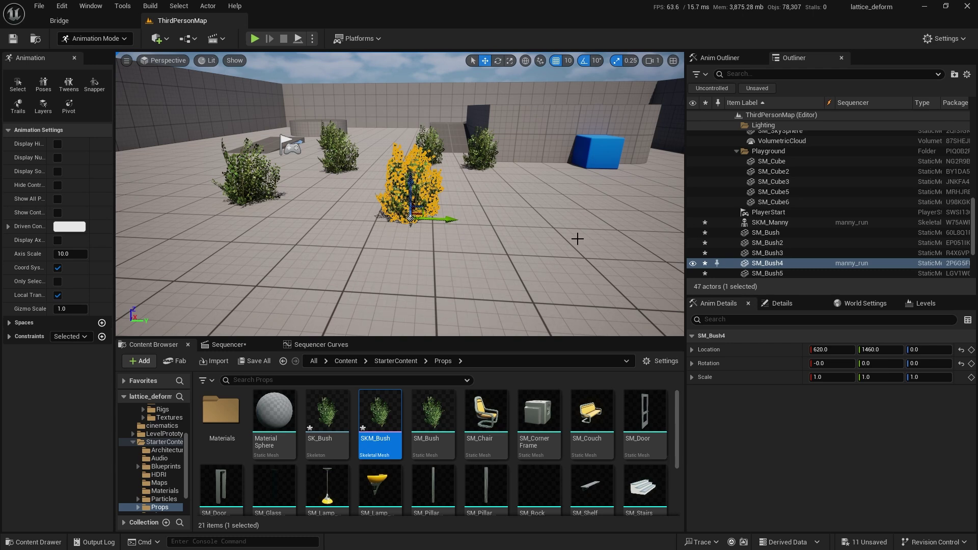
{"action": "key", "text": "ctrl+shift+s"}
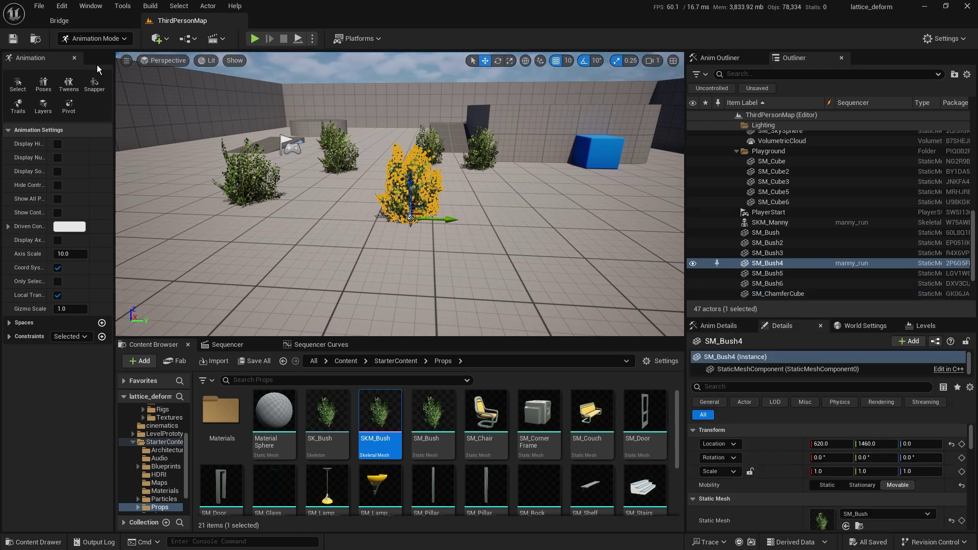
{"action": "left_click", "coordinate": [100, 42]}
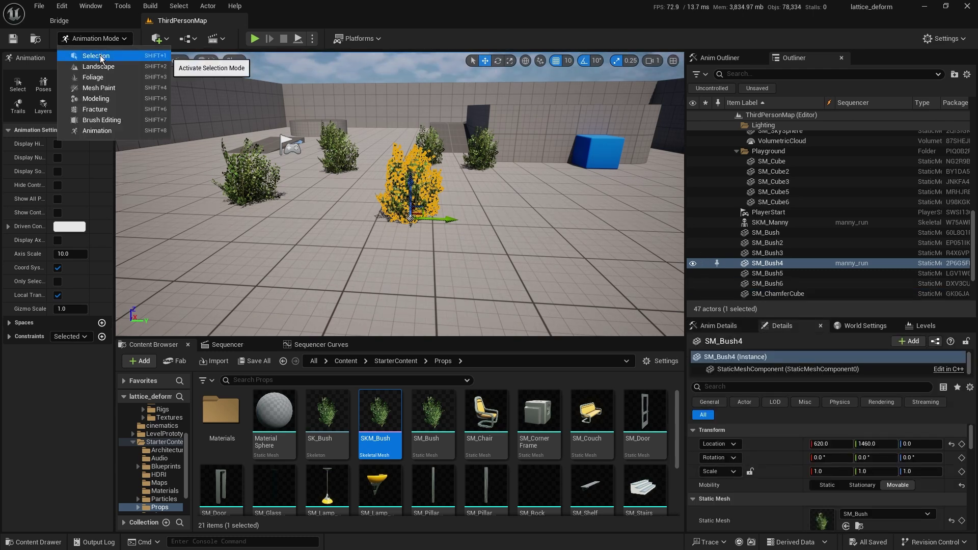
{"action": "left_click", "coordinate": [97, 56]}
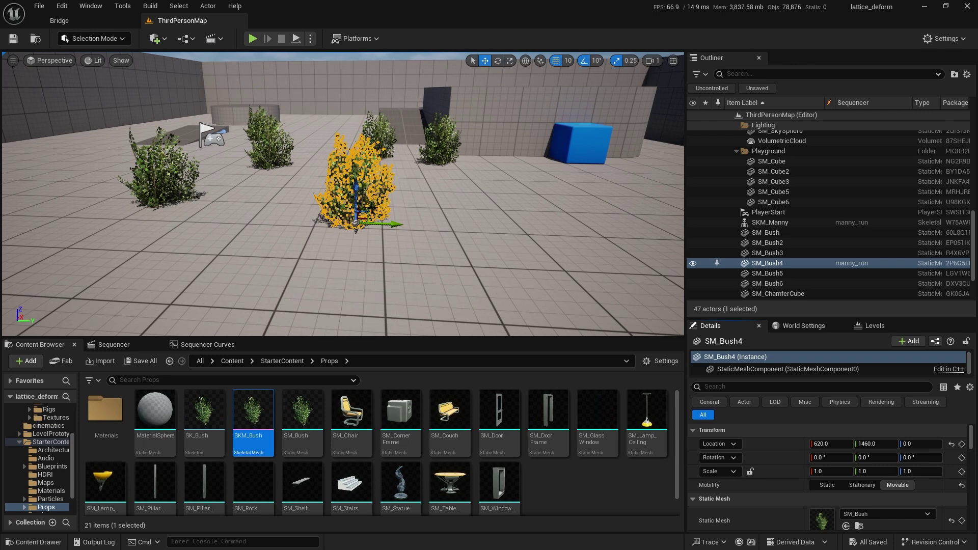
Replace the selected SM_Bush4 actor with the SKM_Bush skeletal mesh
{"action": "right_click", "coordinate": [371, 208]}
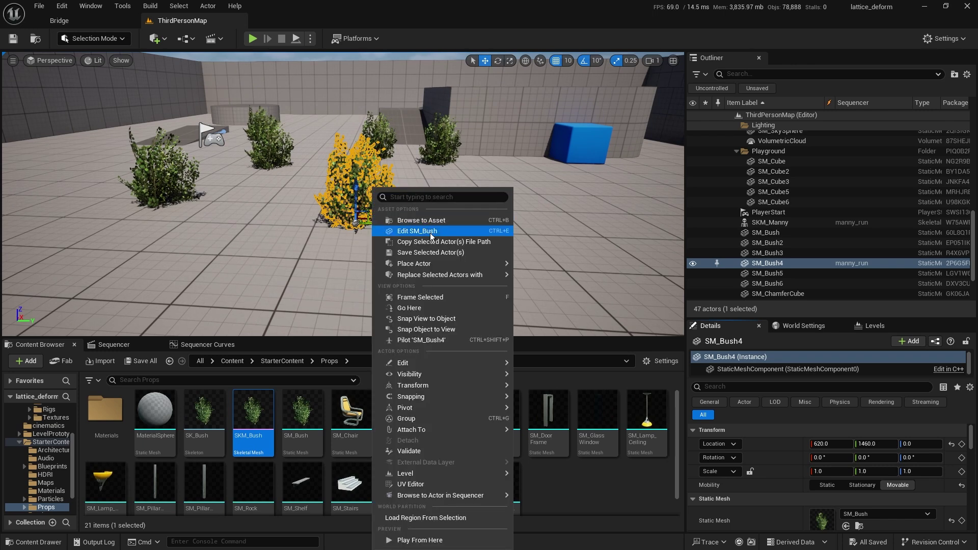
{"action": "mouse_move", "coordinate": [442, 275]}
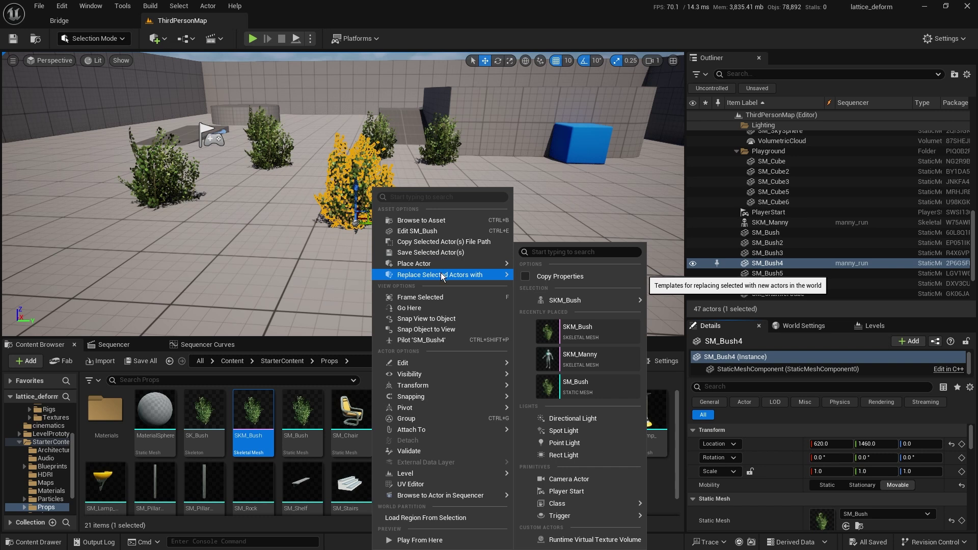
{"action": "left_click", "coordinate": [595, 331]}
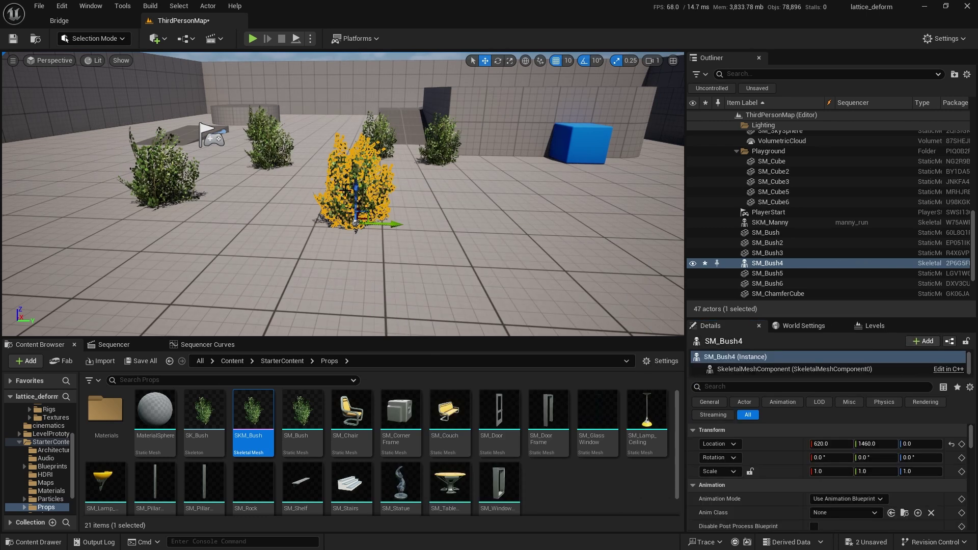
Rename the SM_Bush4 actor in the Outliner as SKM_bush_latticed
{"action": "left_click", "coordinate": [763, 266]}
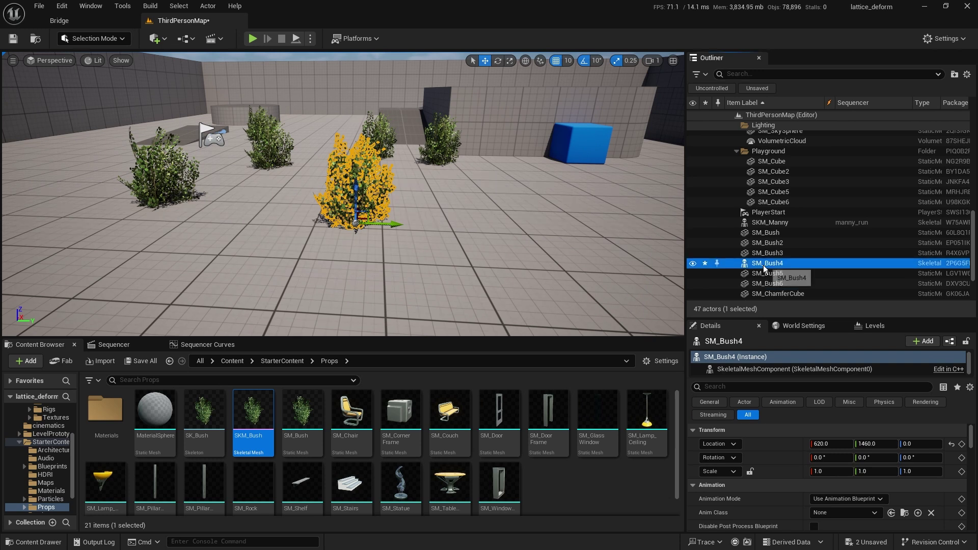
{"action": "left_click", "coordinate": [764, 265]}
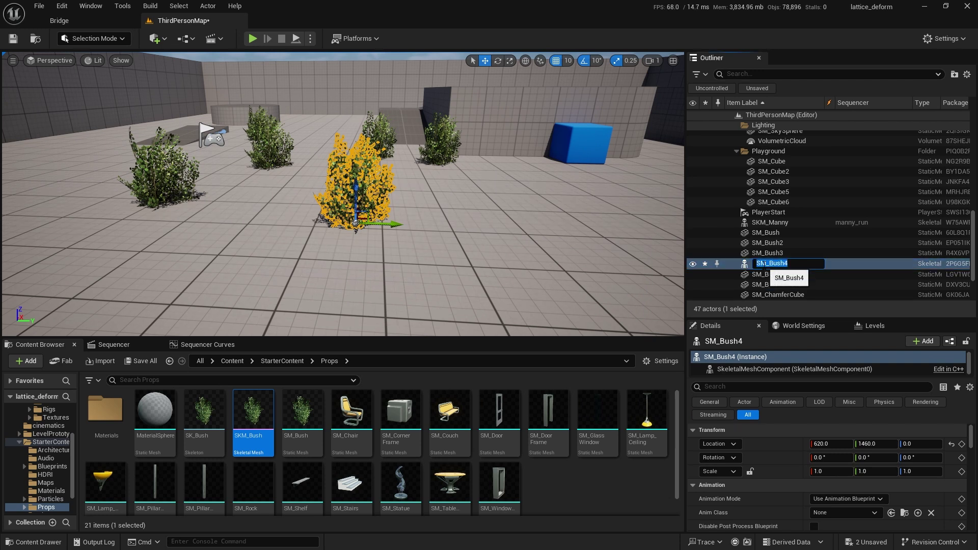
{"action": "type", "text": "SK"}
{"action": "type", "text": "M_bush_latticed"}
{"action": "key", "text": "Return"}
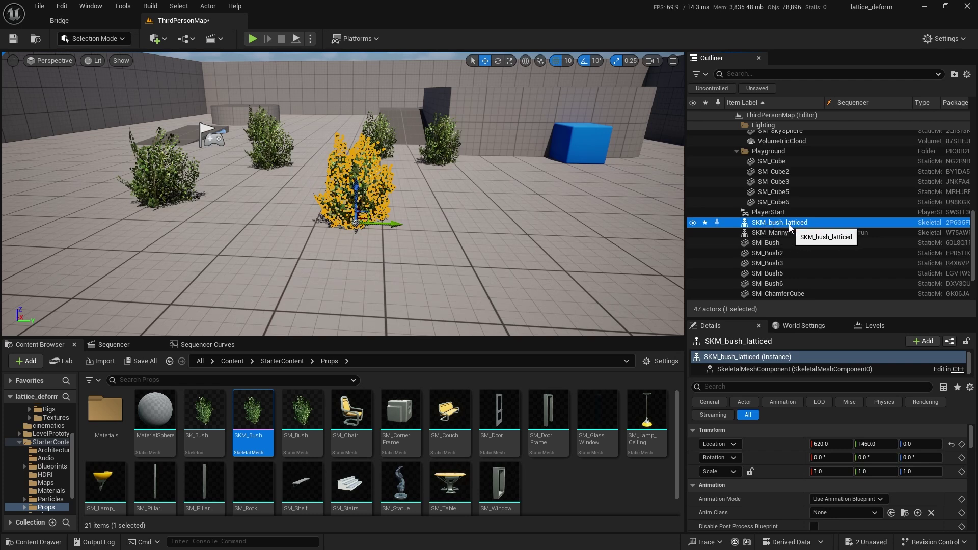
Delete the unbound SM_Bush4 track from the manny_run sequence and add the SKM_bush_latticed actor to the sequence
{"action": "scroll", "coordinate": [782, 498], "scroll_direction": "down", "scroll_amount": 3}
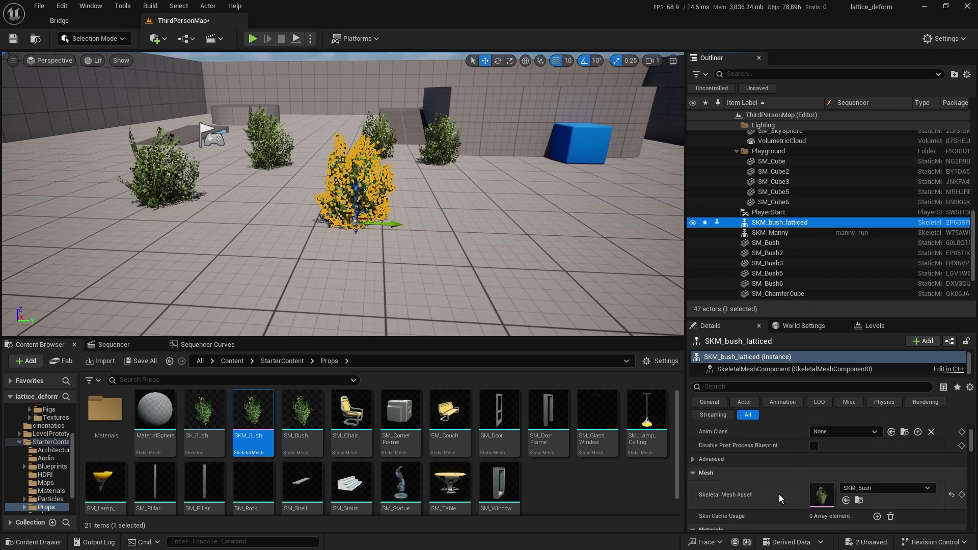
{"action": "scroll", "coordinate": [779, 498], "scroll_direction": "down", "scroll_amount": 1}
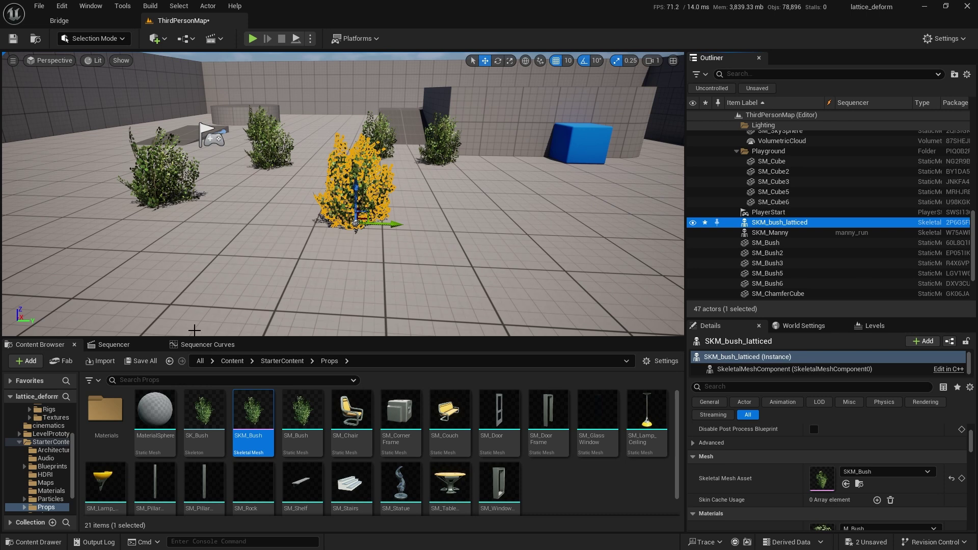
{"action": "left_click", "coordinate": [115, 345]}
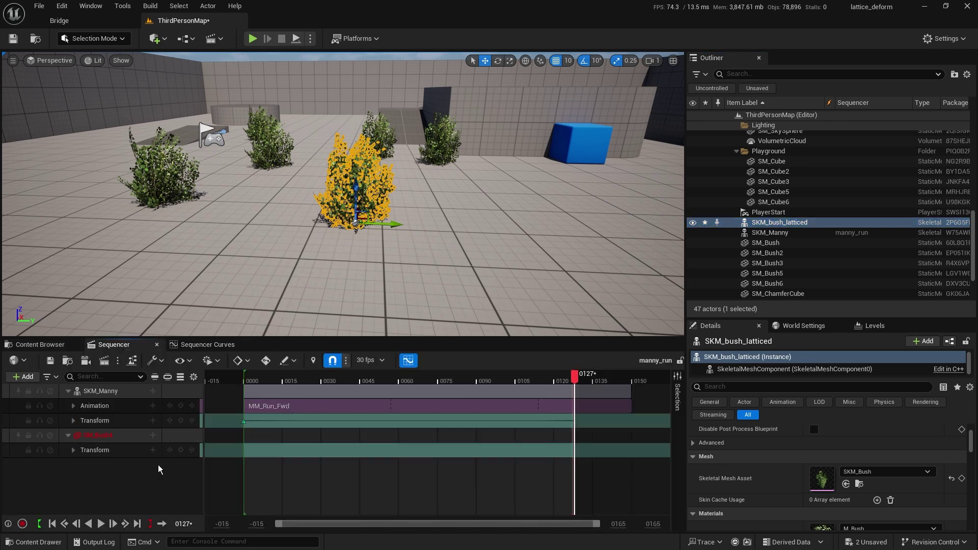
{"action": "left_click", "coordinate": [100, 438]}
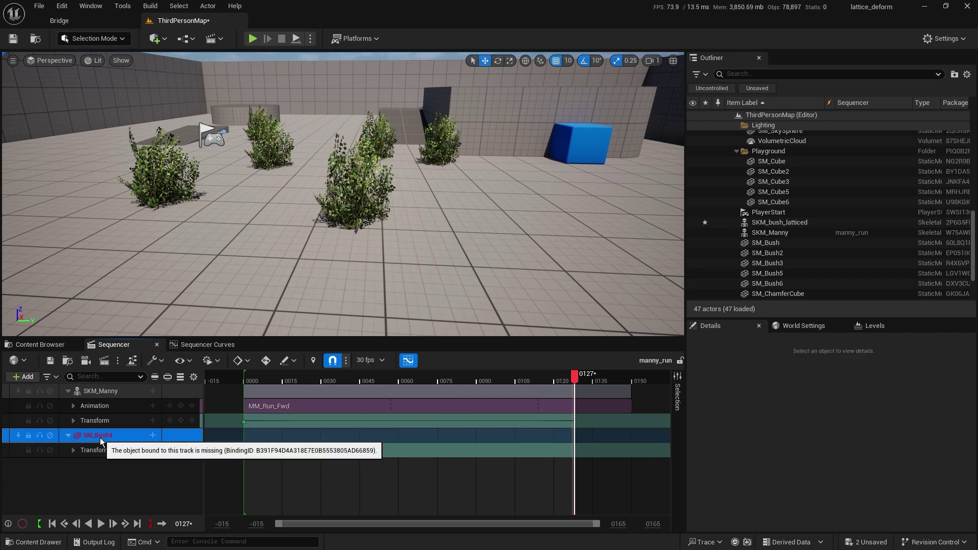
{"action": "key", "text": "Delete"}
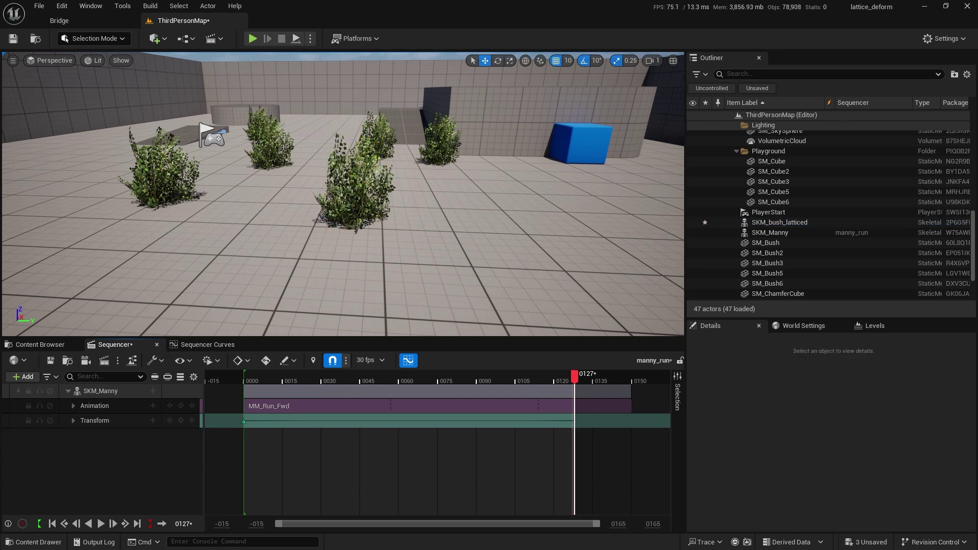
{"action": "left_click", "coordinate": [780, 223]}
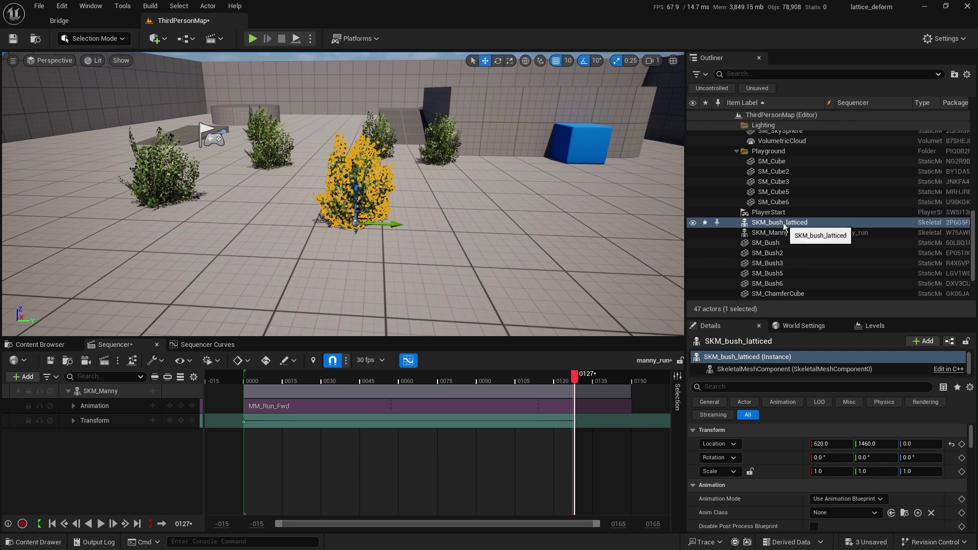
{"action": "left_click_drag", "start_coordinate": [783, 226], "coordinate": [69, 454]}
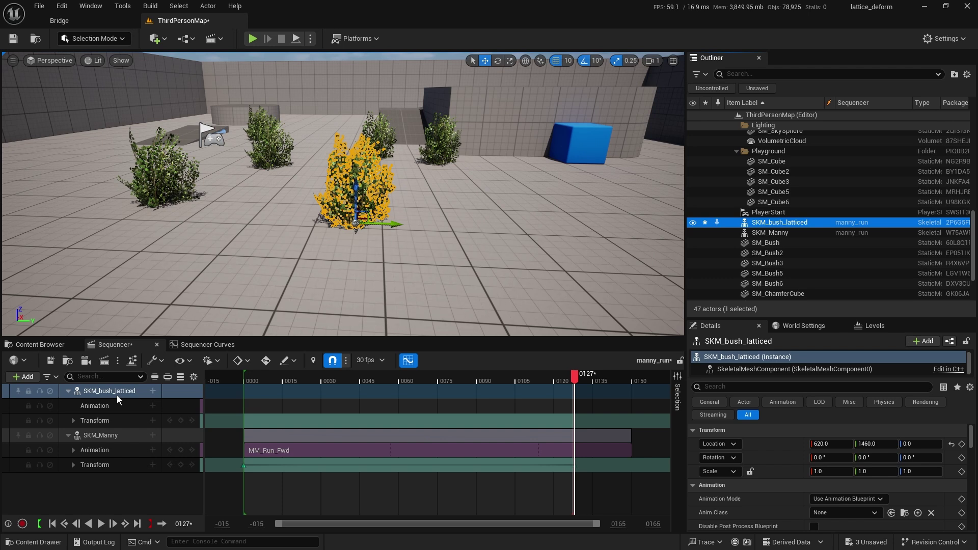
Check which Control Rig assets are offered for the SKM_bush_latticed track, without adding one
{"action": "left_click", "coordinate": [152, 391]}
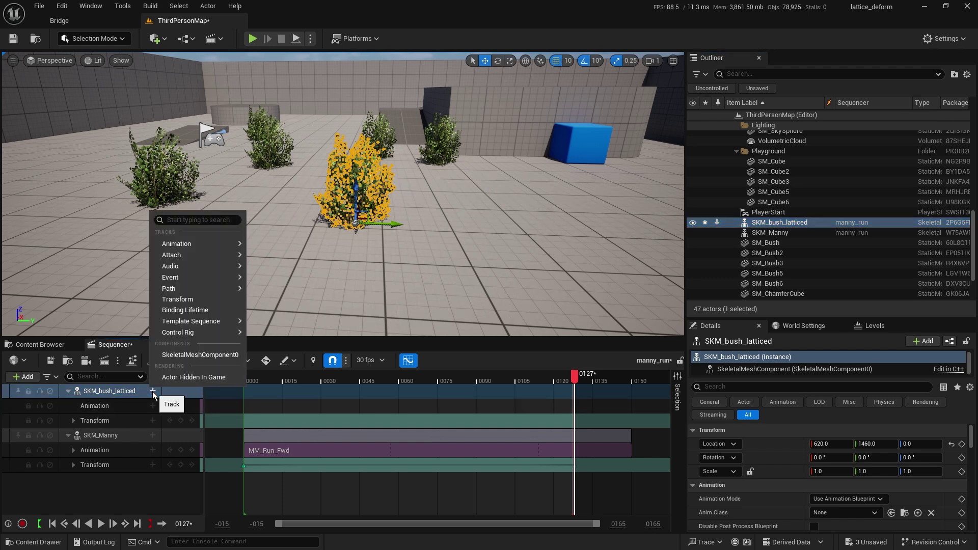
{"action": "mouse_move", "coordinate": [187, 334]}
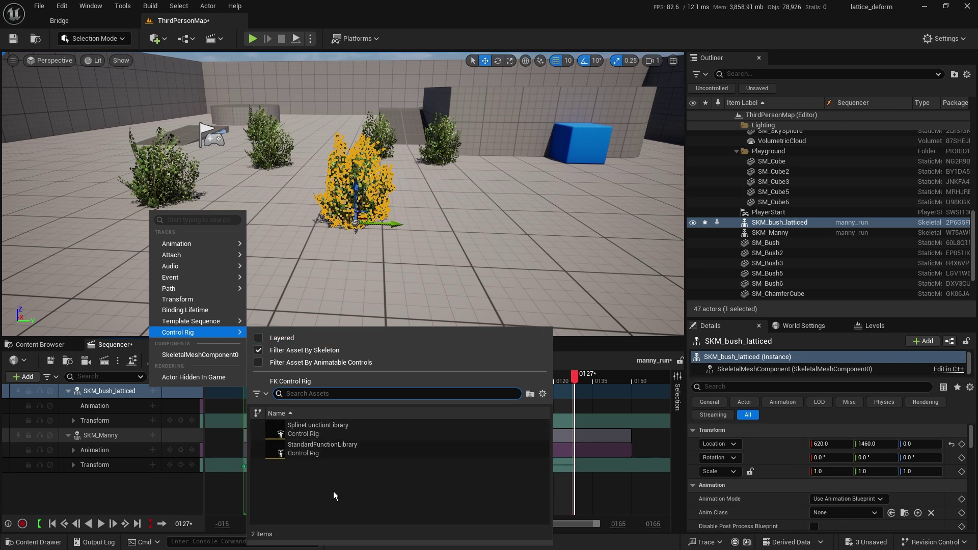
{"action": "left_click", "coordinate": [155, 395]}
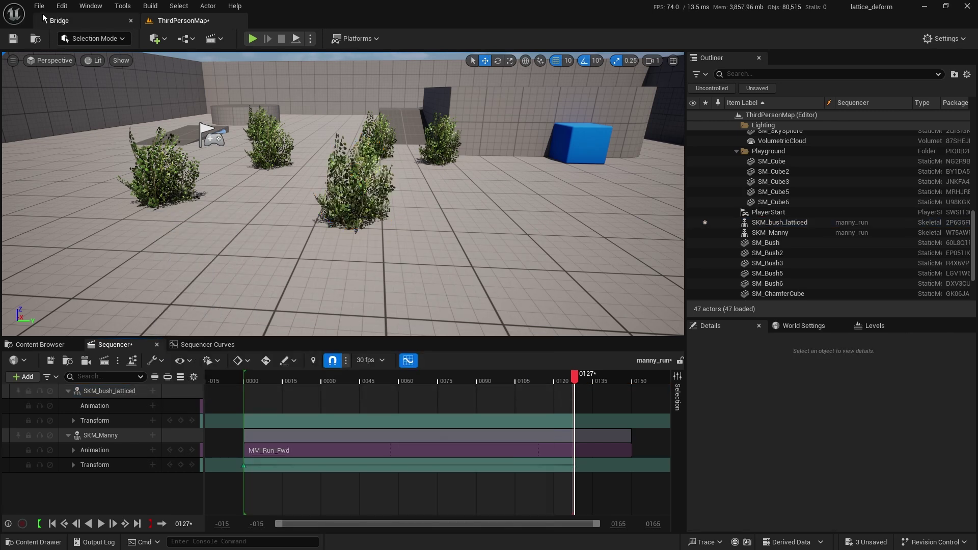
Search the plugins for "animator" and enable the Animator Kit beta plugin
{"action": "left_click", "coordinate": [68, 8]}
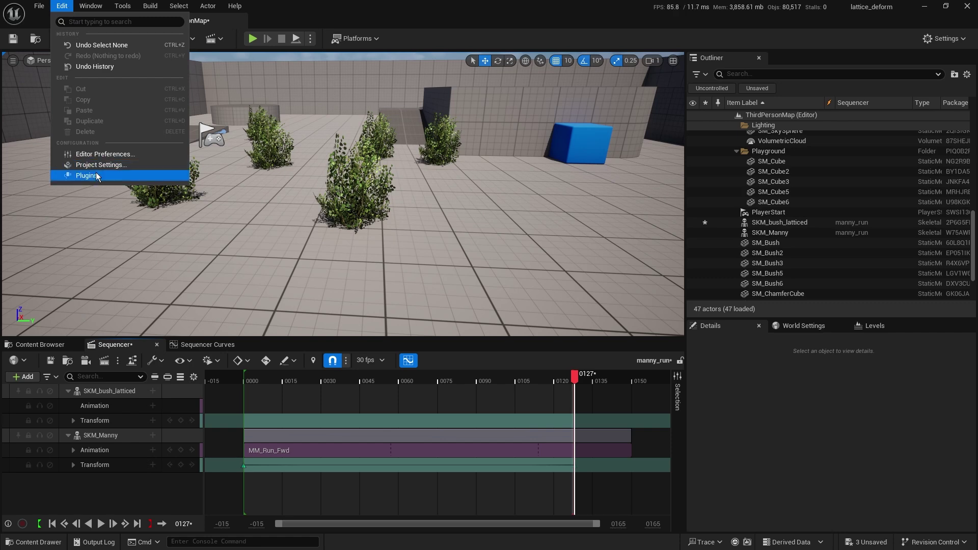
{"action": "left_click", "coordinate": [87, 175]}
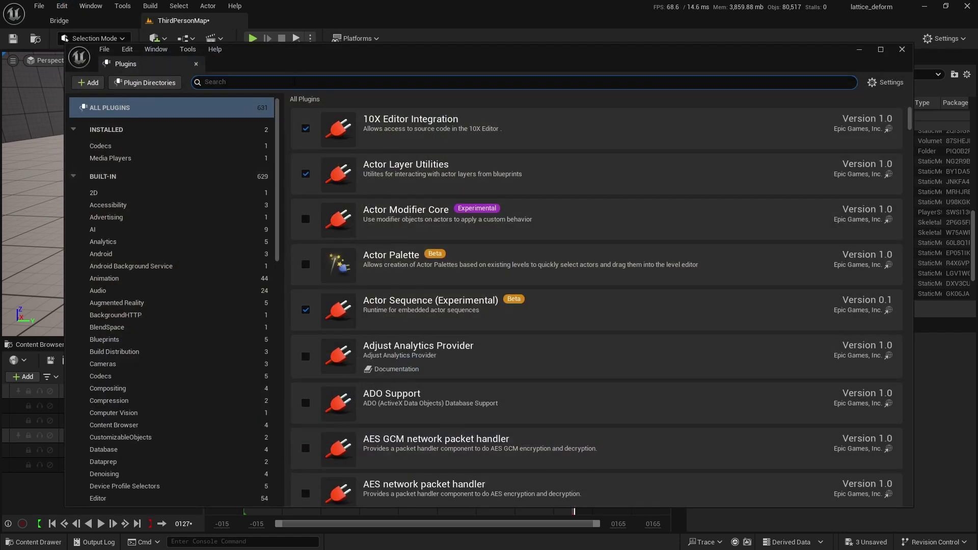
{"action": "type", "text": "an"}
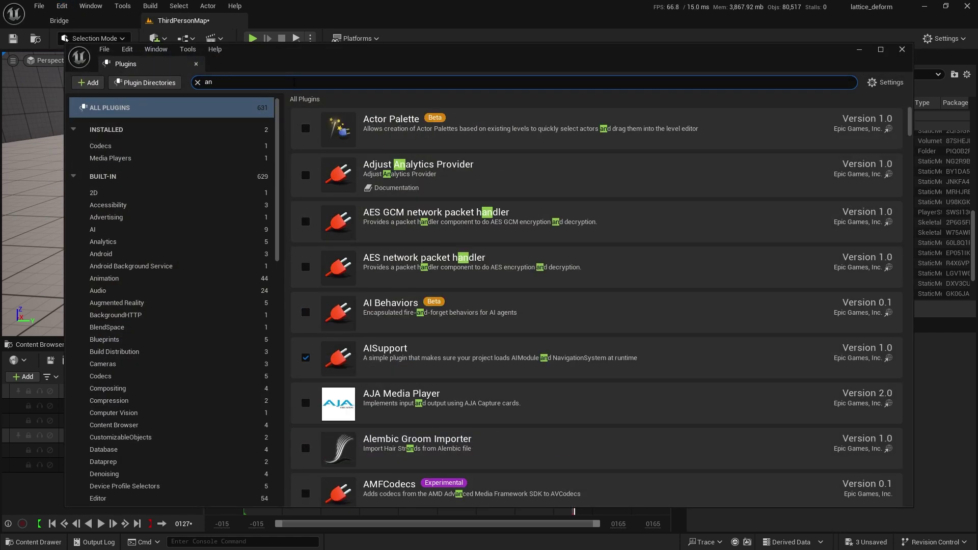
{"action": "type", "text": "imator"}
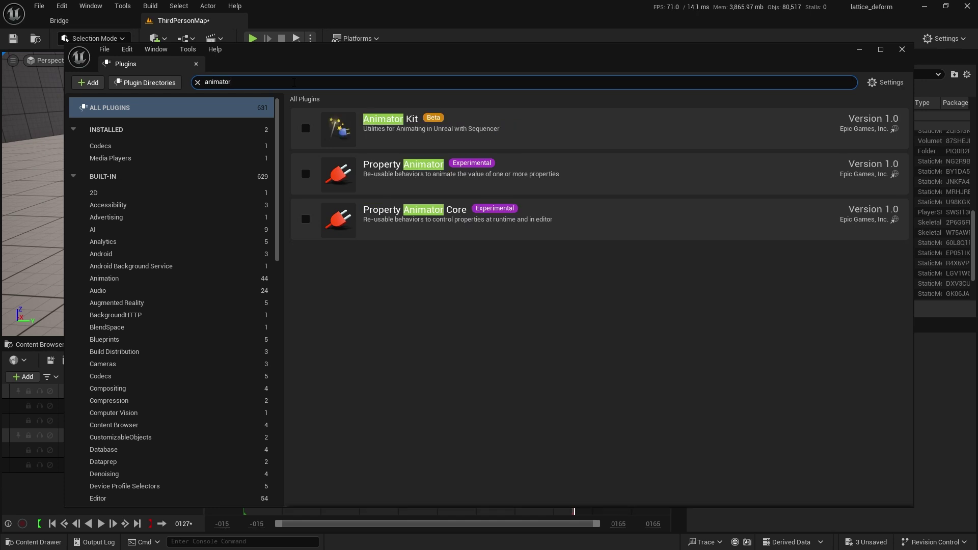
{"action": "left_click", "coordinate": [305, 129]}
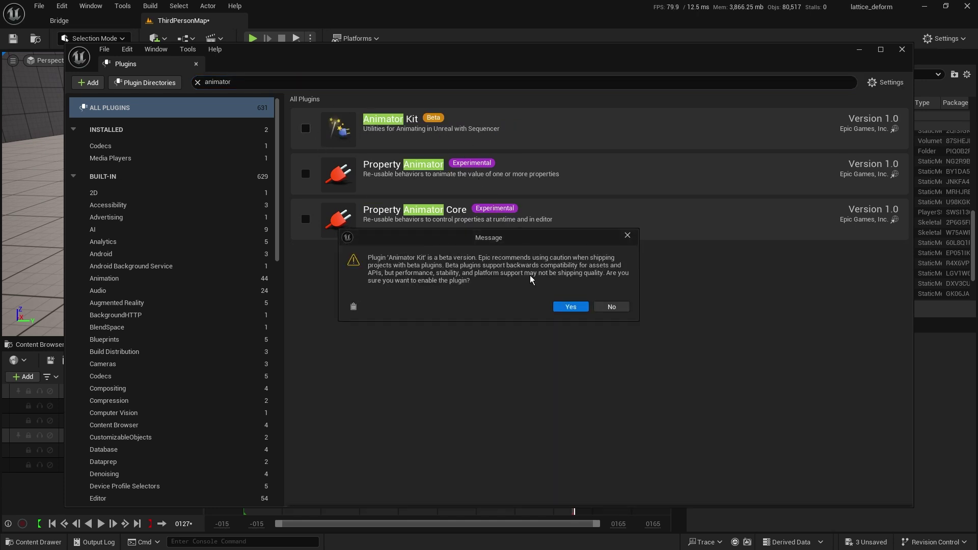
{"action": "left_click", "coordinate": [562, 308]}
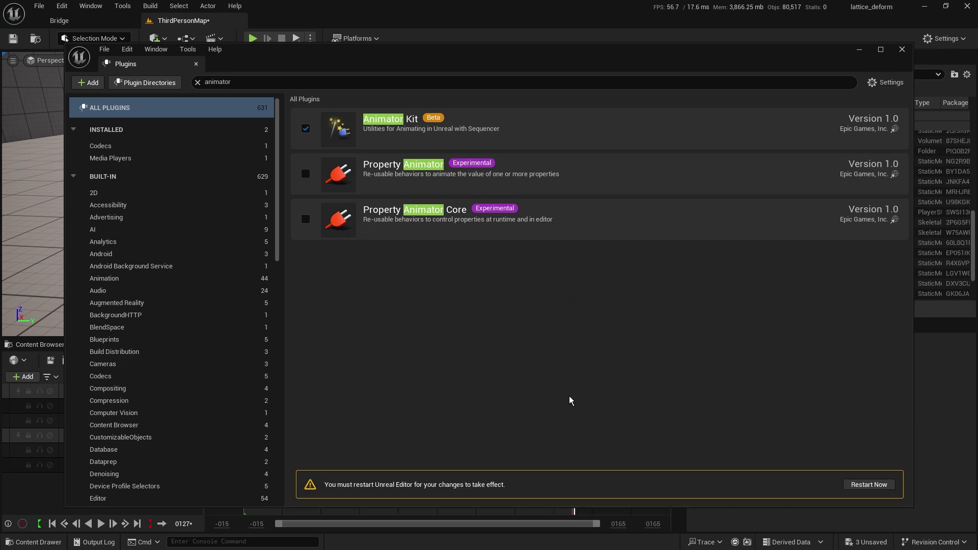
Restart the editor with manny_run, SM_Bush4 and ThirdPersonMap saved, and close the reopened Plugins window
{"action": "left_click", "coordinate": [866, 485]}
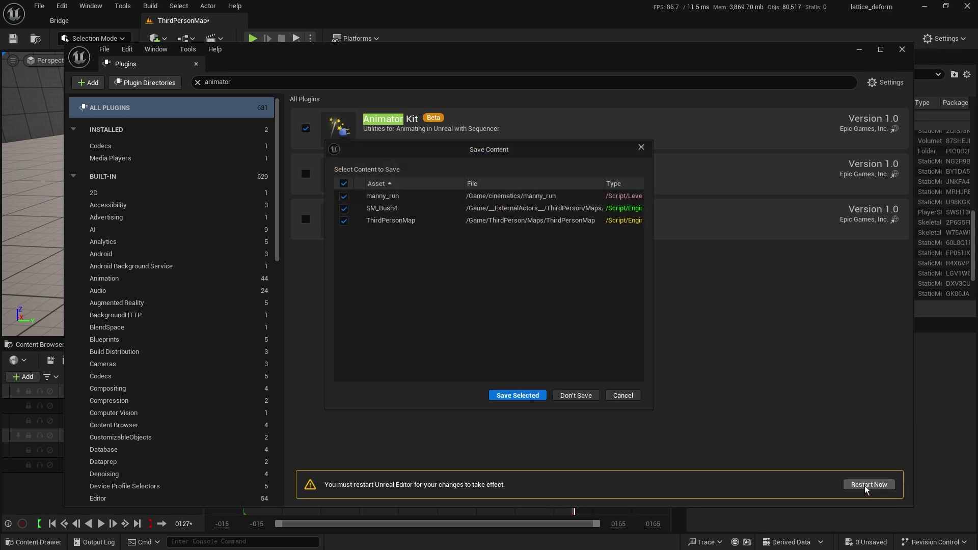
{"action": "left_click", "coordinate": [524, 398]}
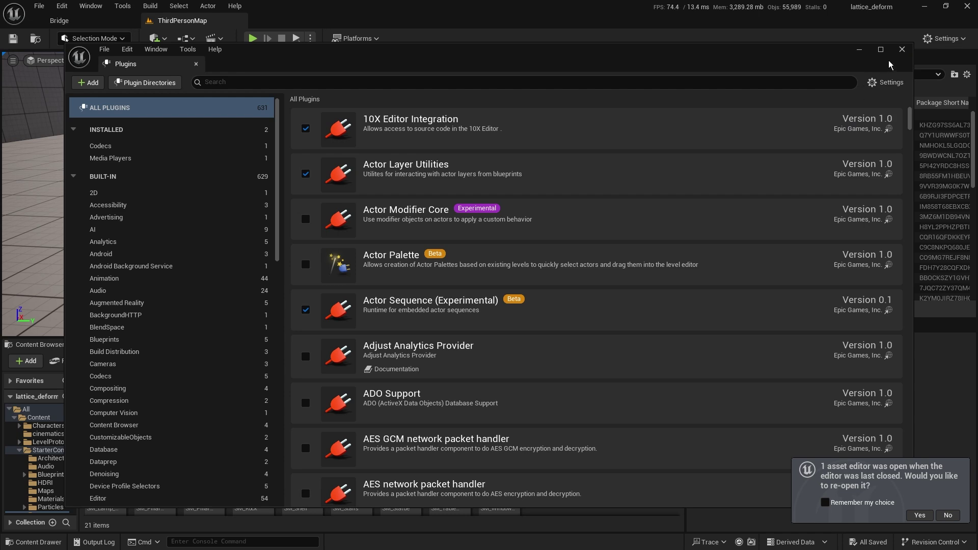
{"action": "left_click", "coordinate": [902, 50]}
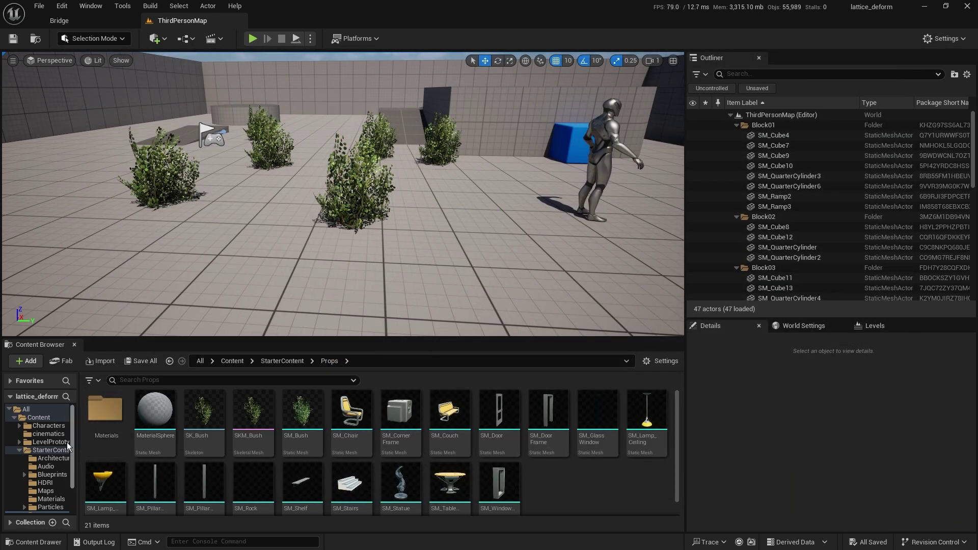
Reopen the manny_run sequence from the cinematics folder, play the run and return the playhead to frame 0
{"action": "left_click", "coordinate": [49, 434]}
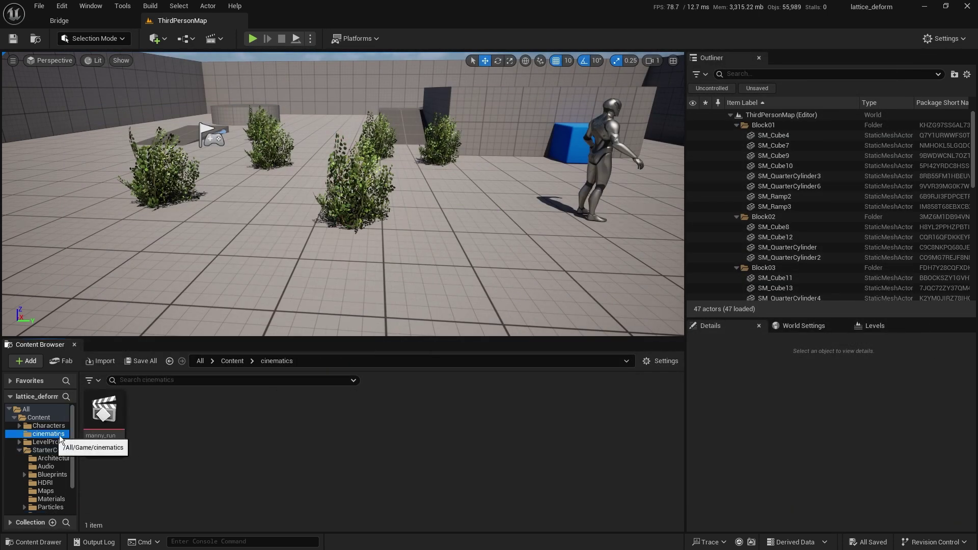
{"action": "double_click", "coordinate": [104, 415]}
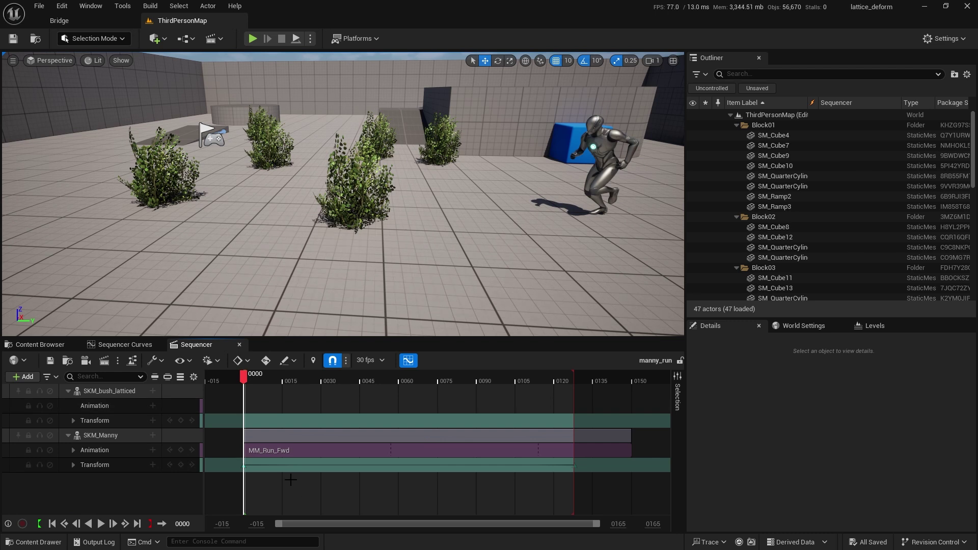
{"action": "left_click", "coordinate": [102, 524]}
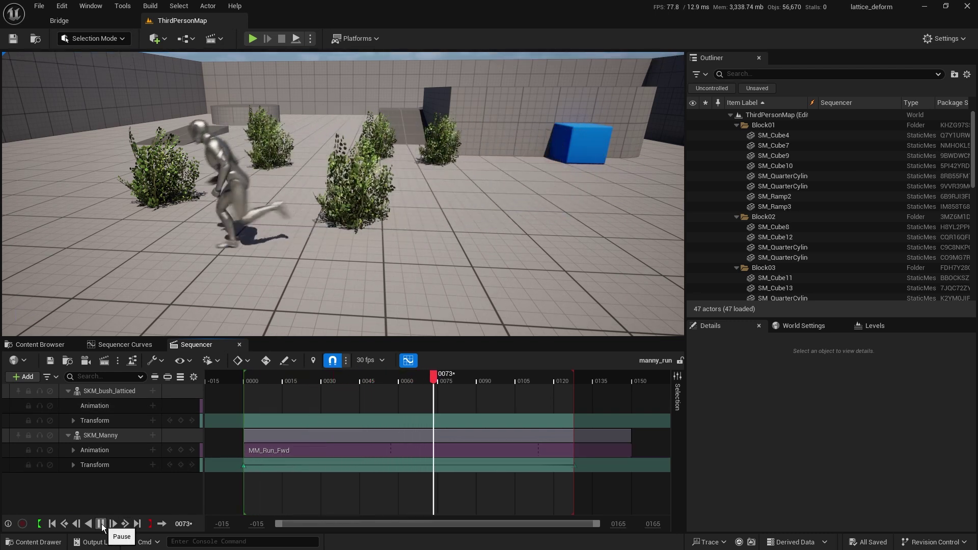
{"action": "left_click", "coordinate": [101, 524]}
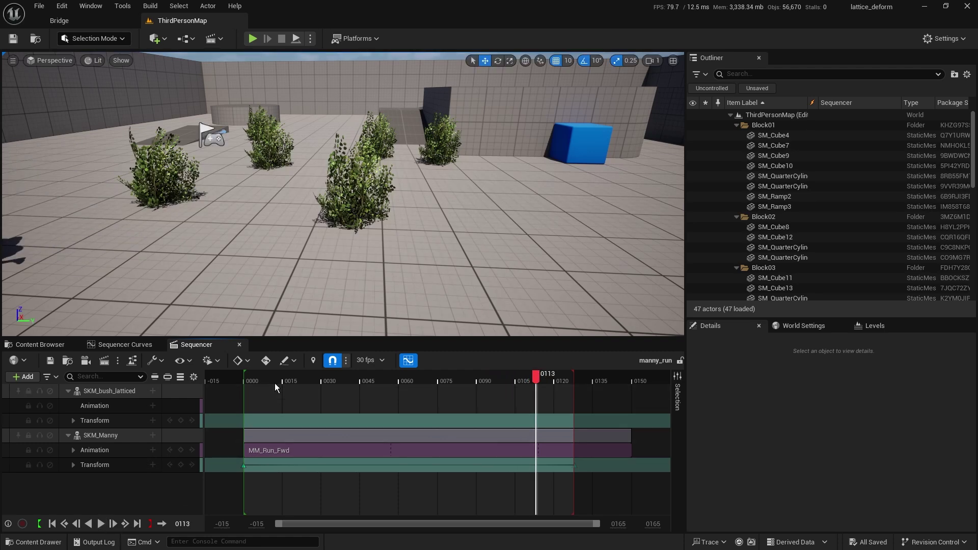
{"action": "left_click_drag", "start_coordinate": [263, 376], "coordinate": [243, 378]}
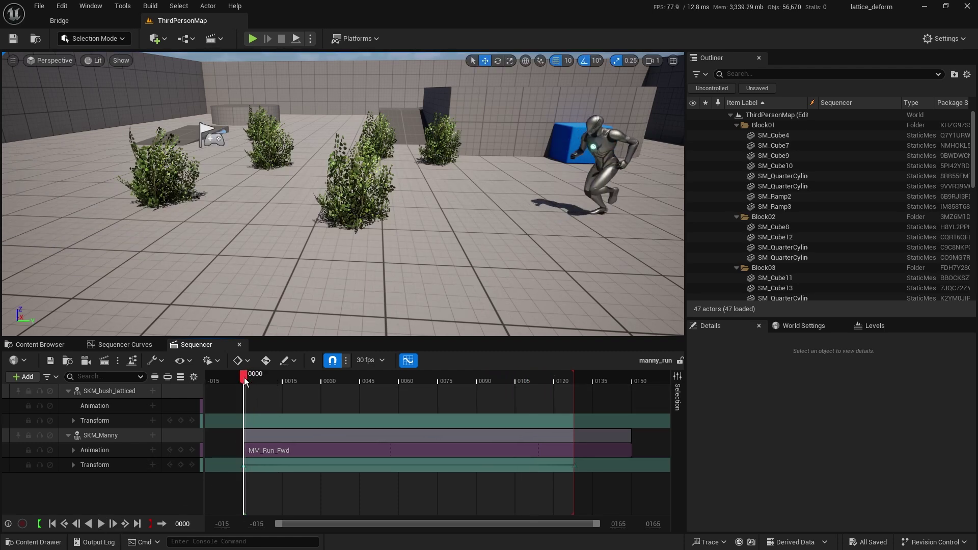
Delete the Animation and Transform tracks of SKM_bush_latticed from the sequence
{"action": "left_click", "coordinate": [356, 204]}
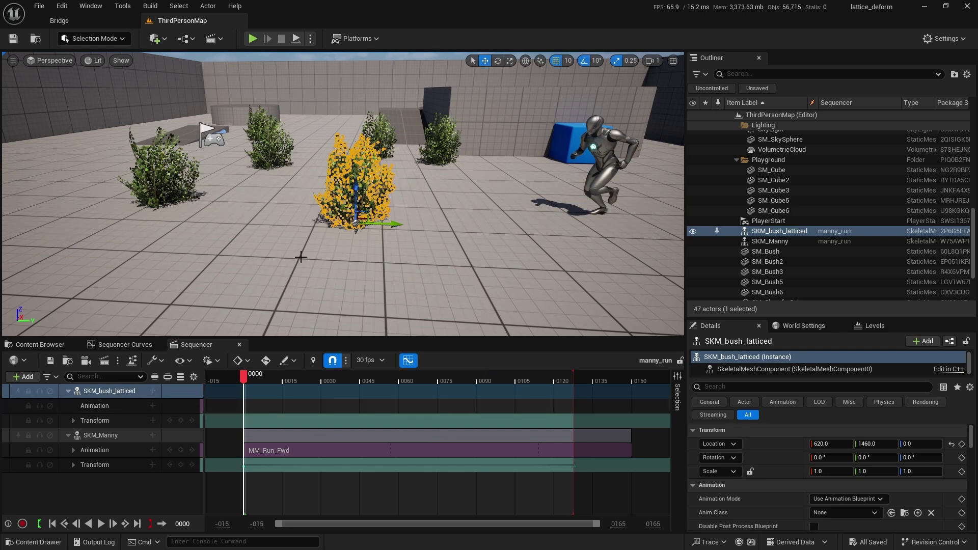
{"action": "left_click", "coordinate": [99, 406]}
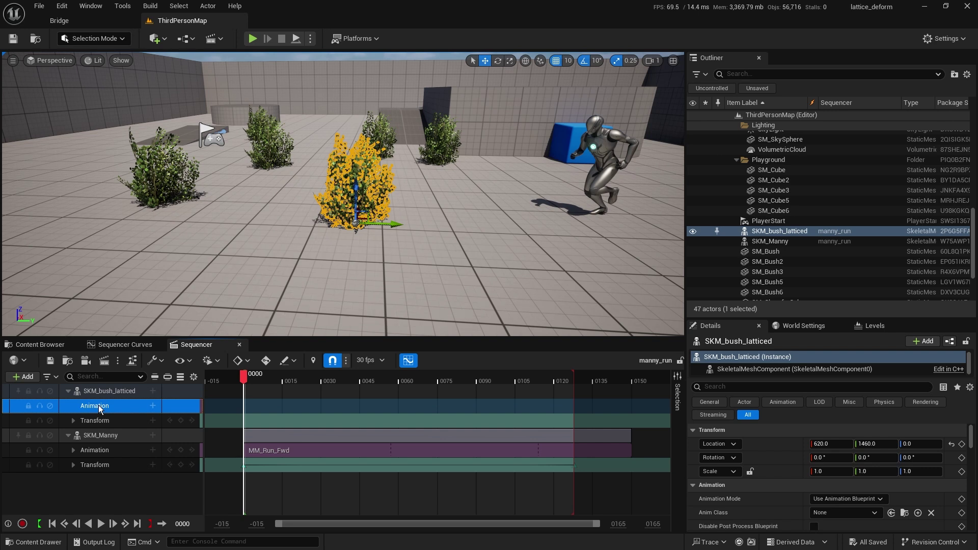
{"action": "key", "text": "Delete"}
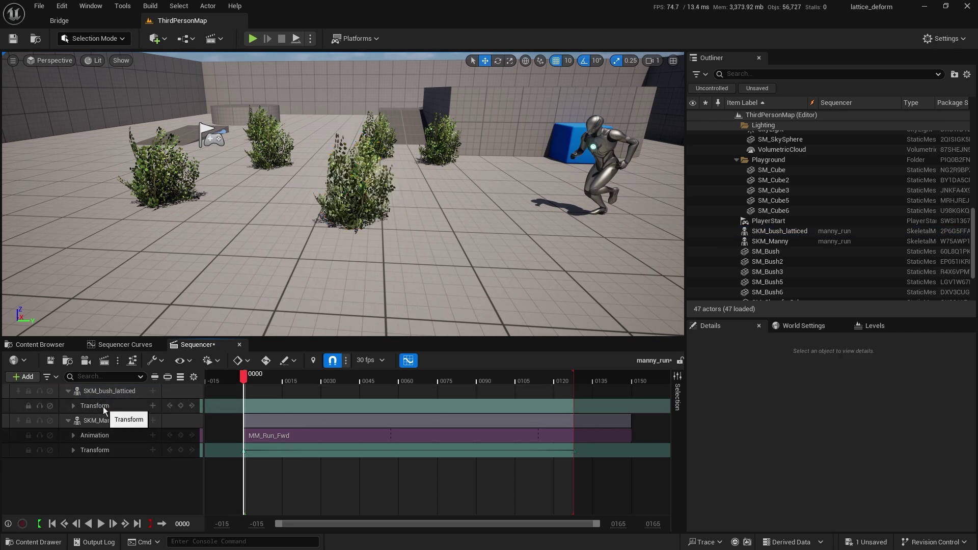
{"action": "left_click", "coordinate": [103, 407]}
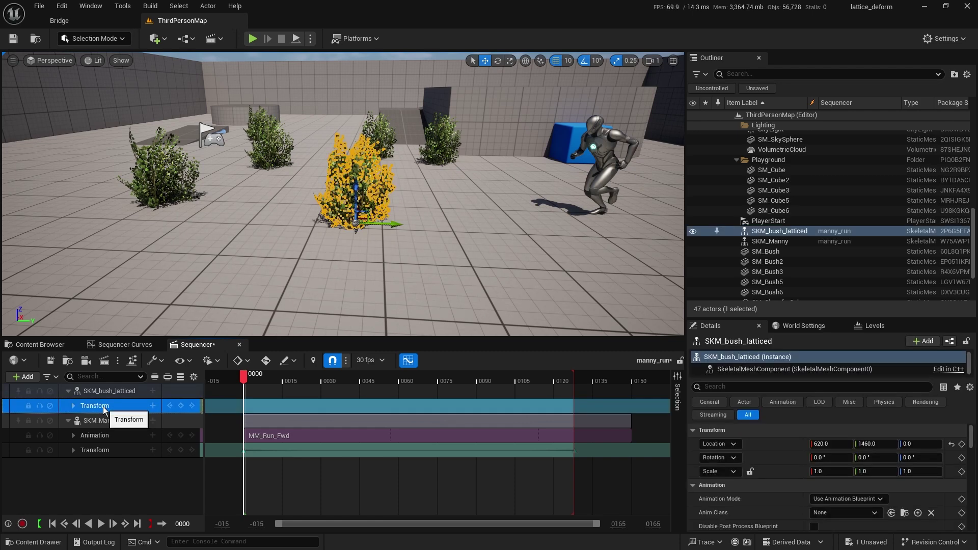
{"action": "key", "text": "Delete"}
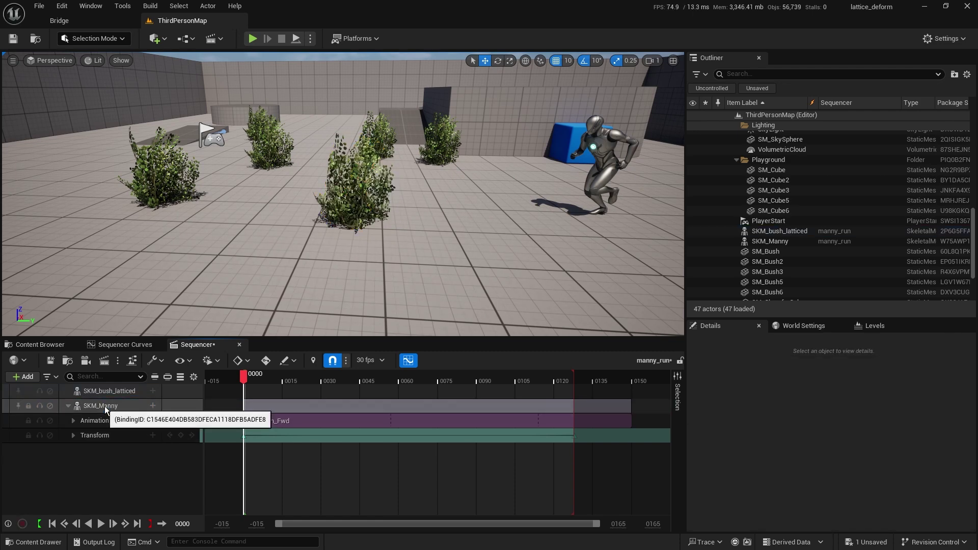
Add a Transform track to SKM_bush_latticed in the sequence, and delete it again
{"action": "left_click", "coordinate": [152, 390]}
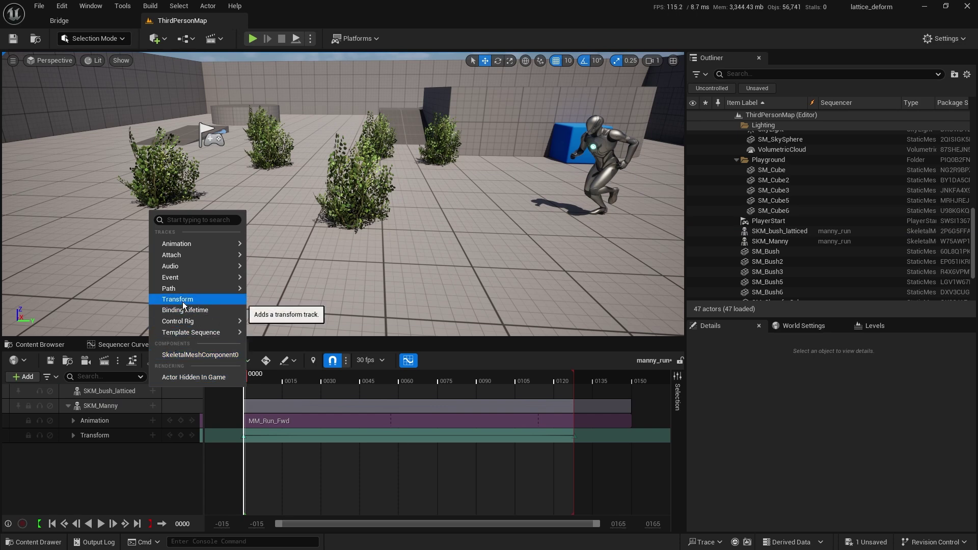
{"action": "left_click", "coordinate": [178, 299]}
{"action": "left_click", "coordinate": [112, 410]}
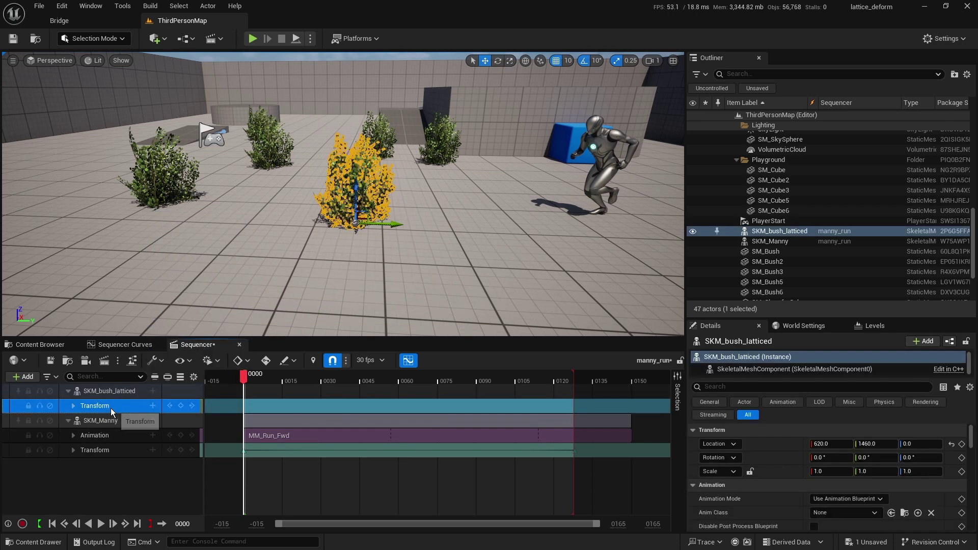
{"action": "key", "text": "Delete"}
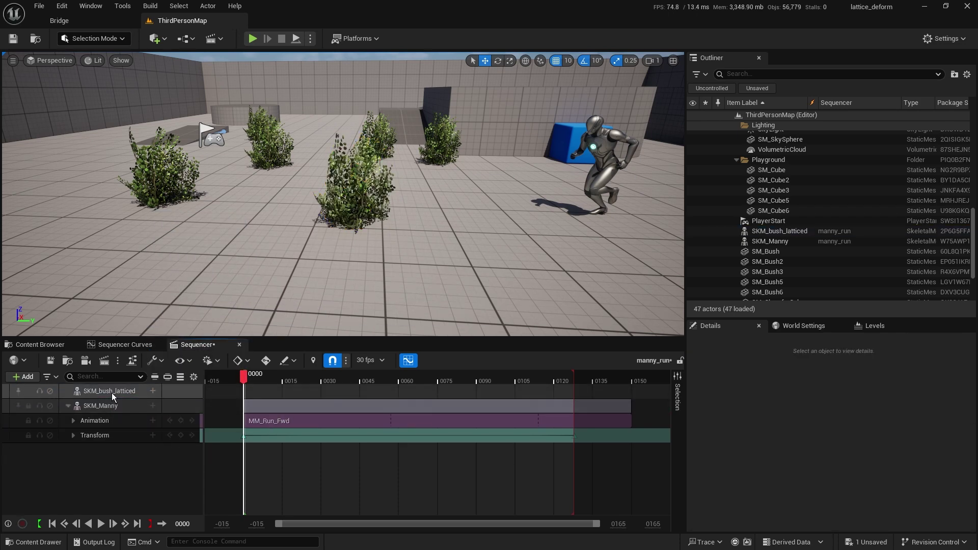
Add a Control Rig track using CRD_Lattice_2x2x2 to SKM_bush_latticed in the sequence
{"action": "left_click", "coordinate": [153, 391]}
{"action": "mouse_move", "coordinate": [182, 334]}
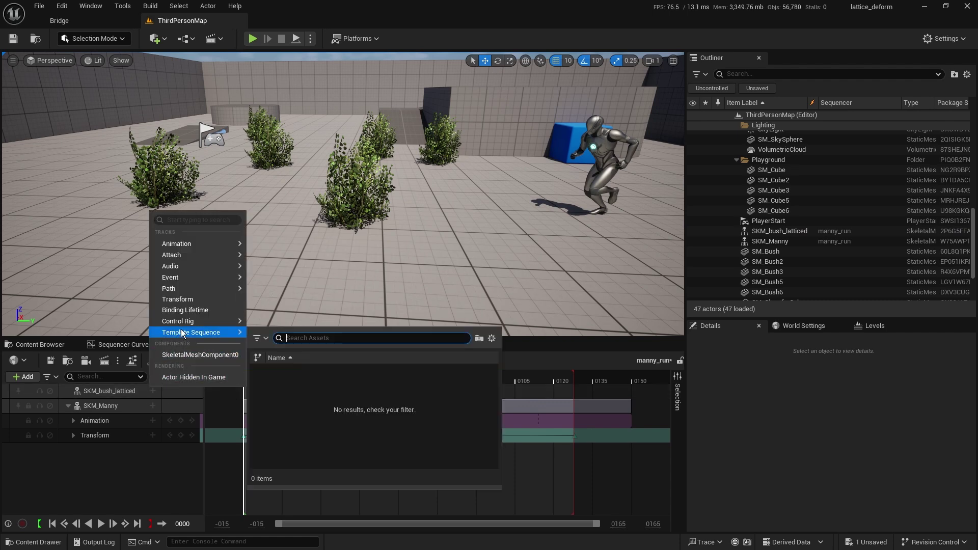
{"action": "scroll", "coordinate": [373, 462], "scroll_direction": "down", "scroll_amount": 1}
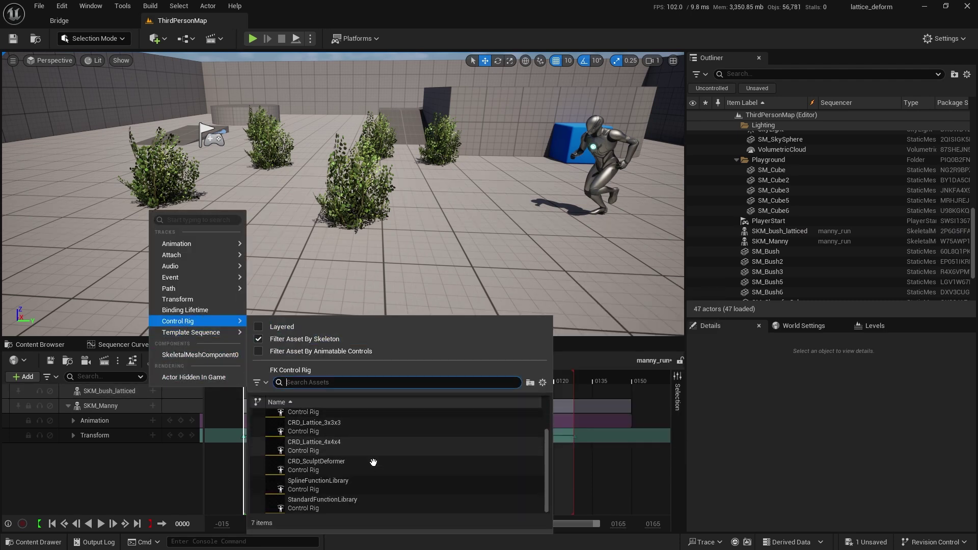
{"action": "scroll", "coordinate": [374, 462], "scroll_direction": "up", "scroll_amount": 1}
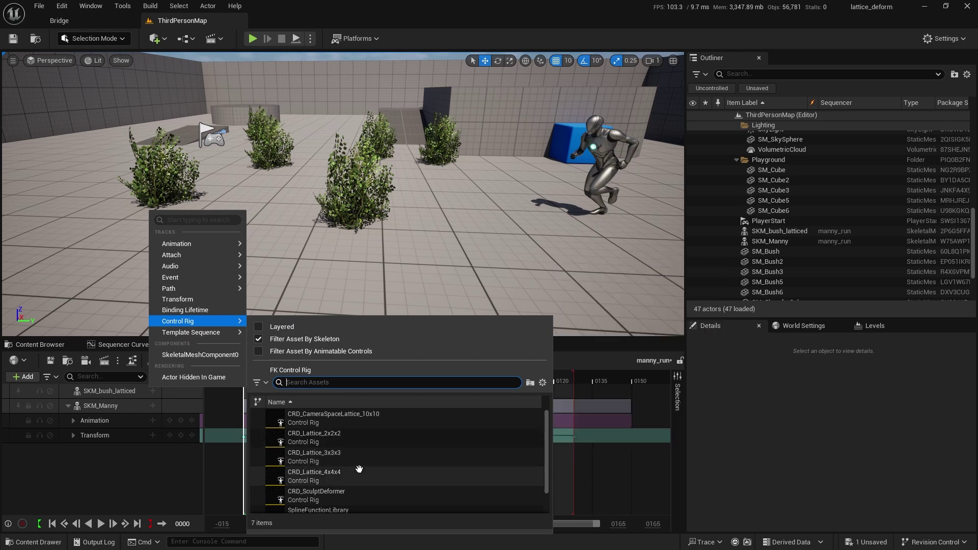
{"action": "left_click", "coordinate": [356, 437]}
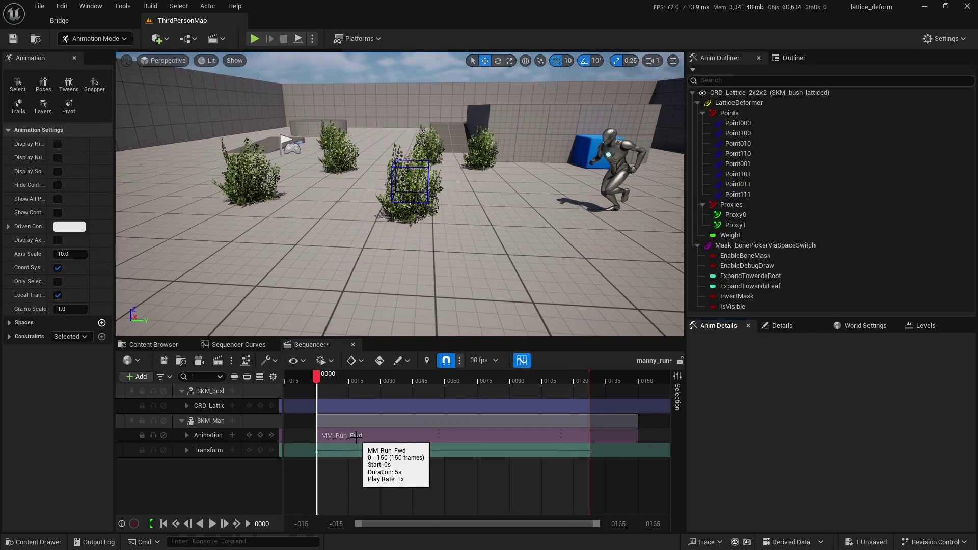
Expand the bush's CRD_Lattice_2x2x2 track and lower its LatticeDeformer control to a Z location of -10
{"action": "key", "text": "f"}
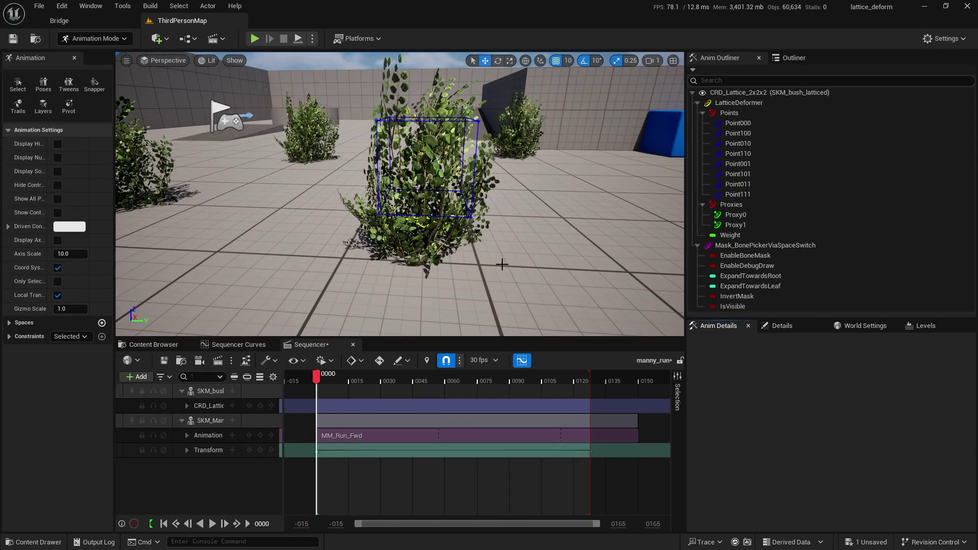
{"action": "mouse_move", "coordinate": [497, 265]}
{"action": "right_mouse_down"}
{"action": "mouse_move", "coordinate": [504, 270]}
{"action": "mouse_move", "coordinate": [508, 253]}
{"action": "right_mouse_up"}
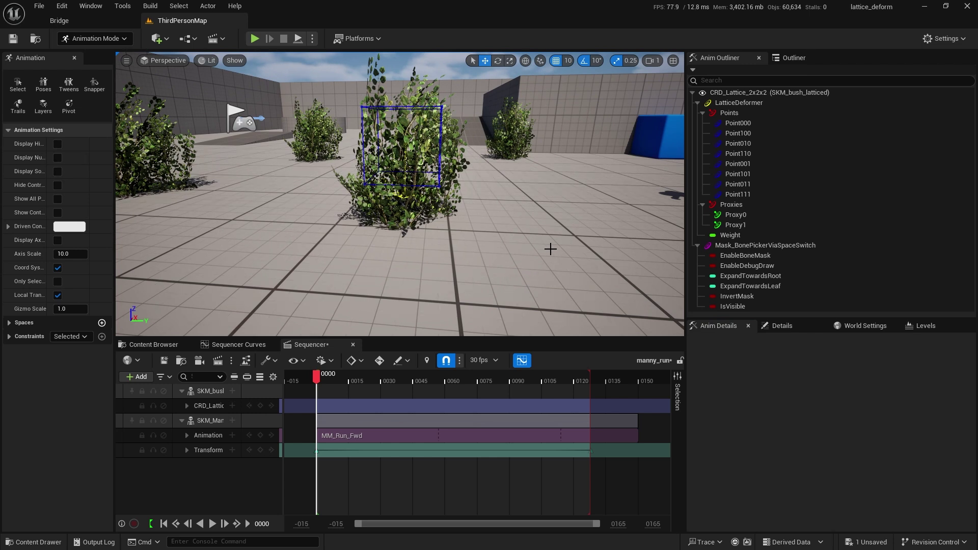
{"action": "left_click", "coordinate": [186, 406]}
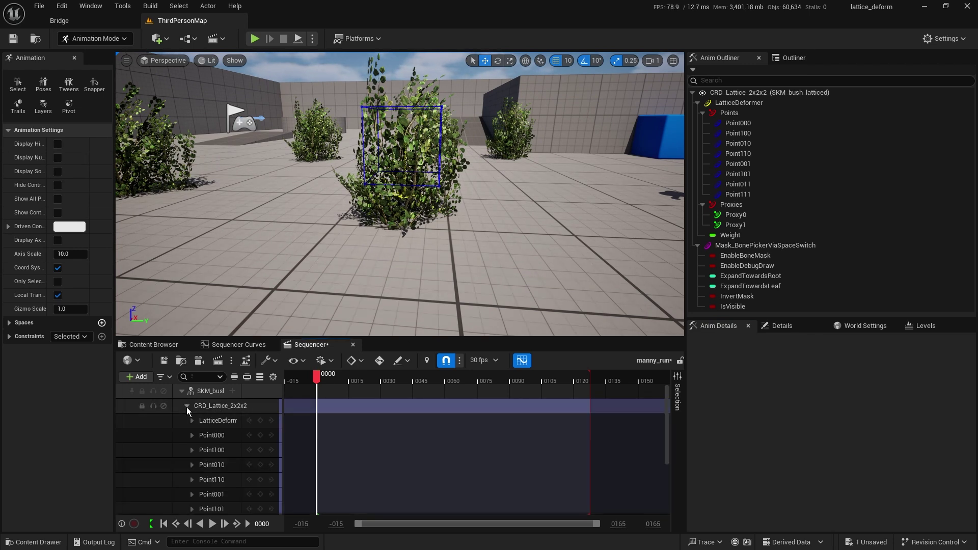
{"action": "left_click", "coordinate": [213, 422]}
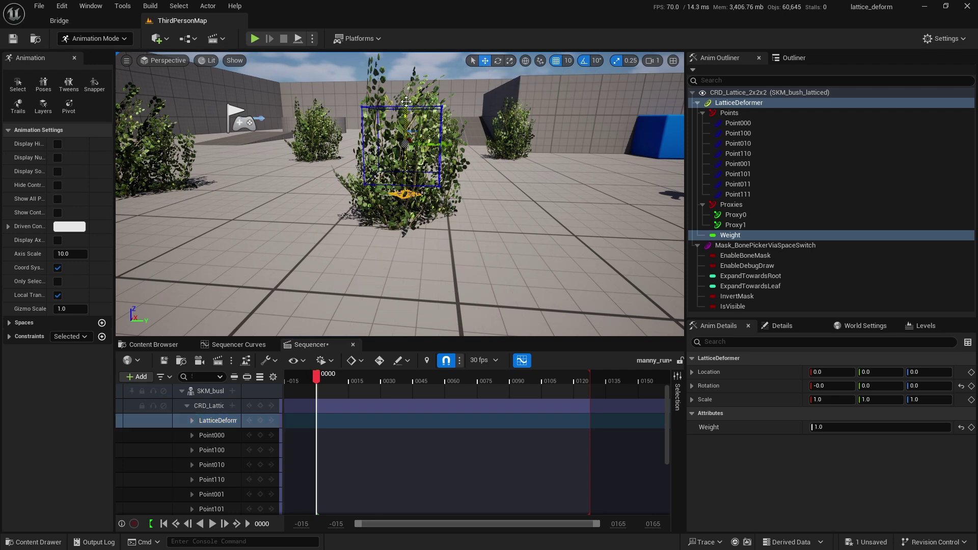
{"action": "left_click_drag", "start_coordinate": [410, 108], "coordinate": [410, 117]}
{"action": "scroll", "coordinate": [410, 117], "scroll_direction": "up", "scroll_amount": 2}
{"action": "scroll", "coordinate": [402, 162], "scroll_direction": "up", "scroll_amount": 2}
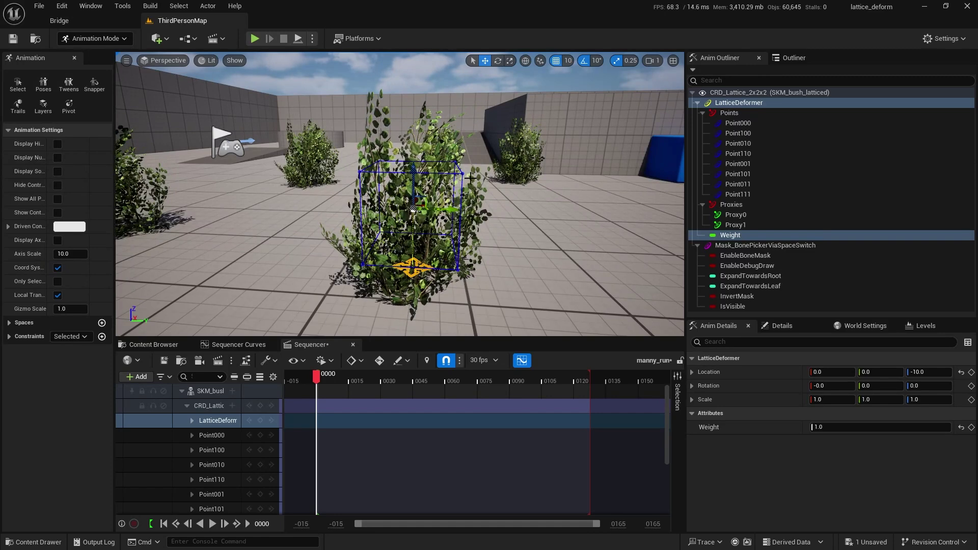
Select the lattice's upper points Point001, Point101, Point011 and Point111 and shift them back and forth along Y with grid snapping off
{"action": "left_click_drag", "start_coordinate": [326, 150], "coordinate": [507, 189], "text": "ctrl+alt"}
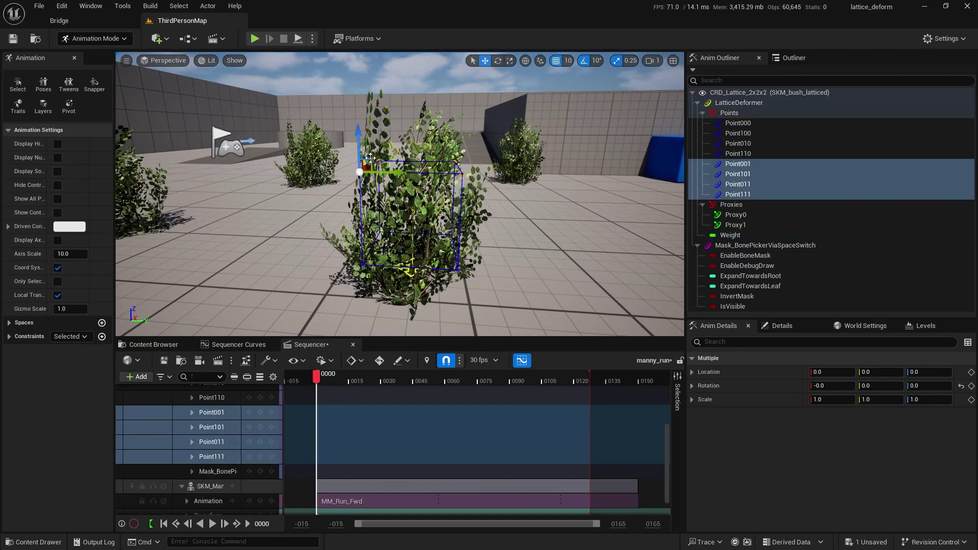
{"action": "mouse_move", "coordinate": [404, 173]}
{"action": "left_mouse_down"}
{"action": "mouse_move", "coordinate": [346, 173]}
{"action": "mouse_move", "coordinate": [436, 175]}
{"action": "mouse_move", "coordinate": [359, 177]}
{"action": "mouse_move", "coordinate": [402, 177]}
{"action": "left_mouse_up"}
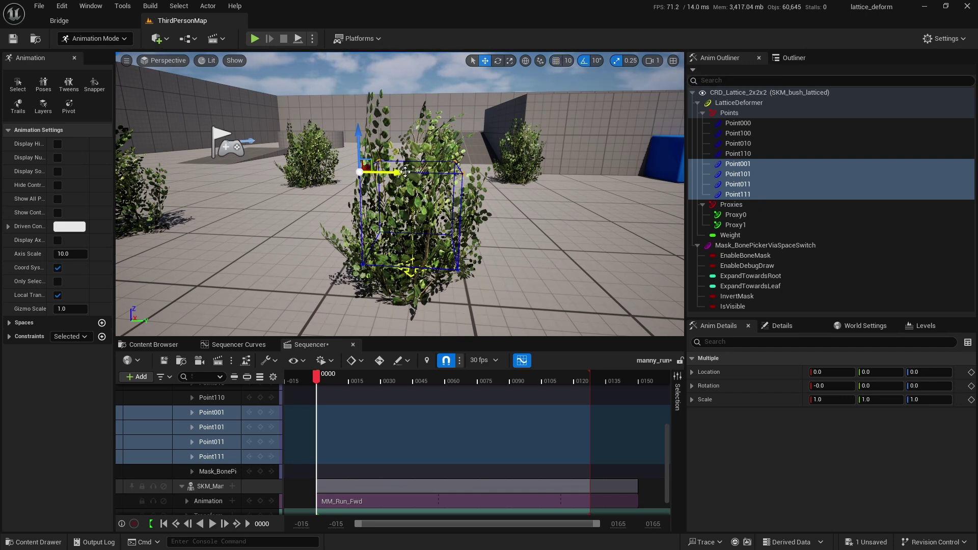
{"action": "mouse_move", "coordinate": [403, 173]}
{"action": "left_mouse_down"}
{"action": "mouse_move", "coordinate": [429, 173]}
{"action": "mouse_move", "coordinate": [412, 175]}
{"action": "left_mouse_up"}
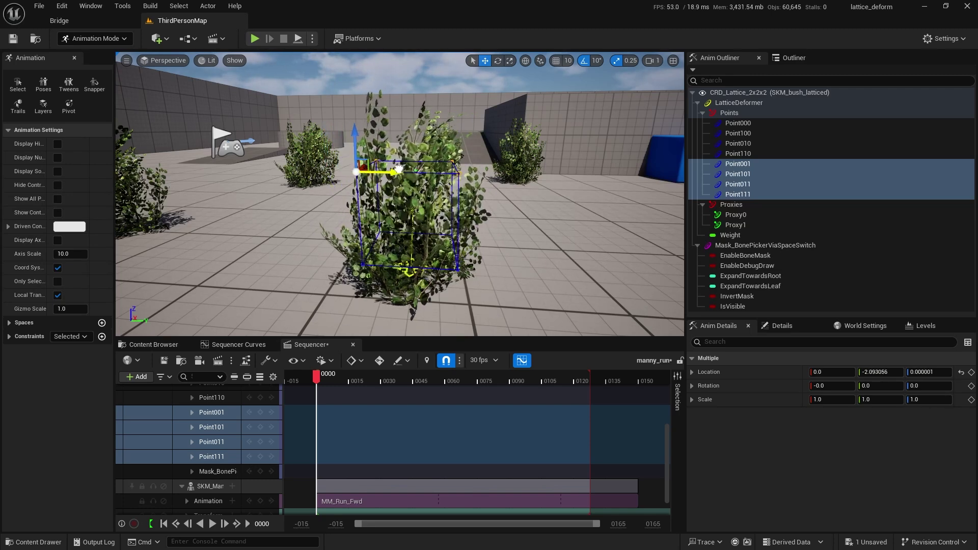
{"action": "left_click_drag", "start_coordinate": [421, 162], "coordinate": [399, 166]}
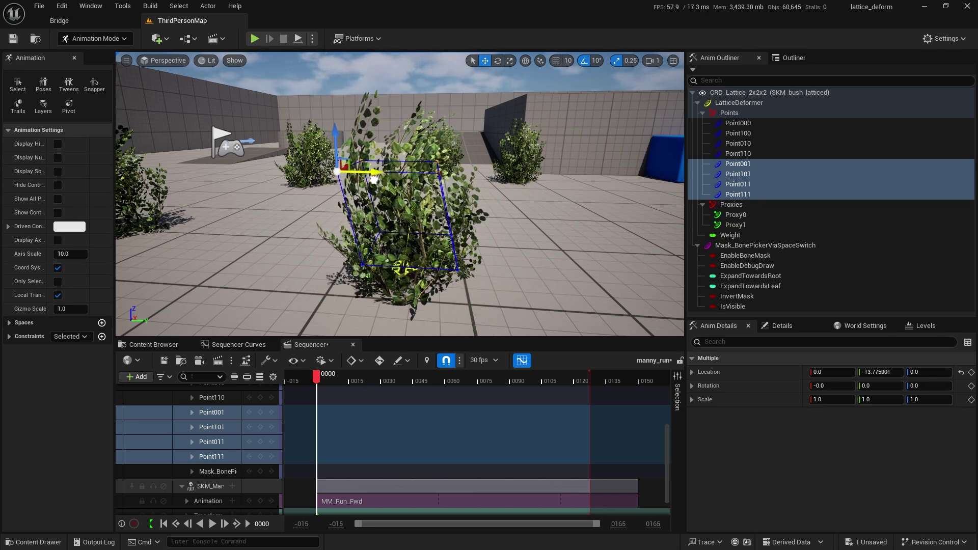
{"action": "left_click_drag", "start_coordinate": [366, 181], "coordinate": [393, 190]}
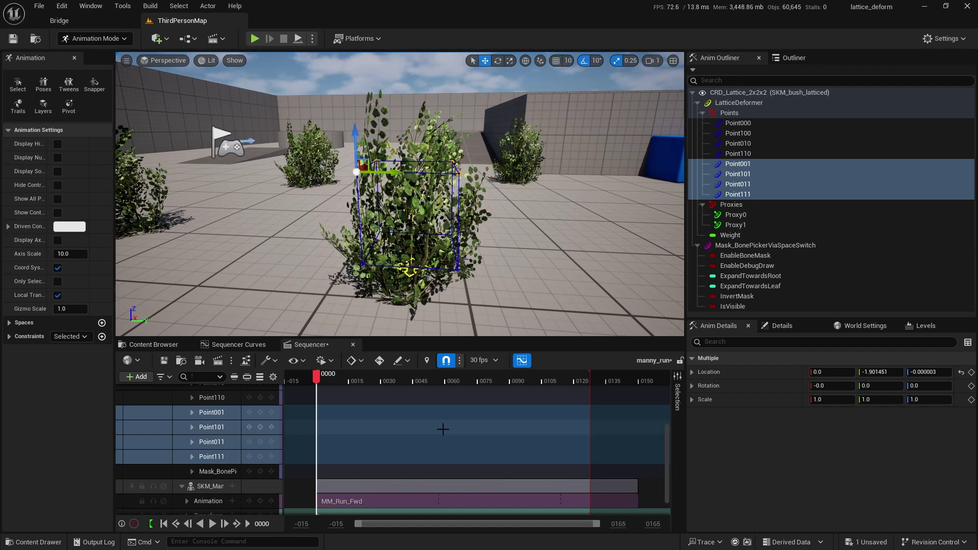
Undo the moves of the four upper lattice points and of the LatticeDeformer control
{"action": "key", "text": "ctrl+z"}
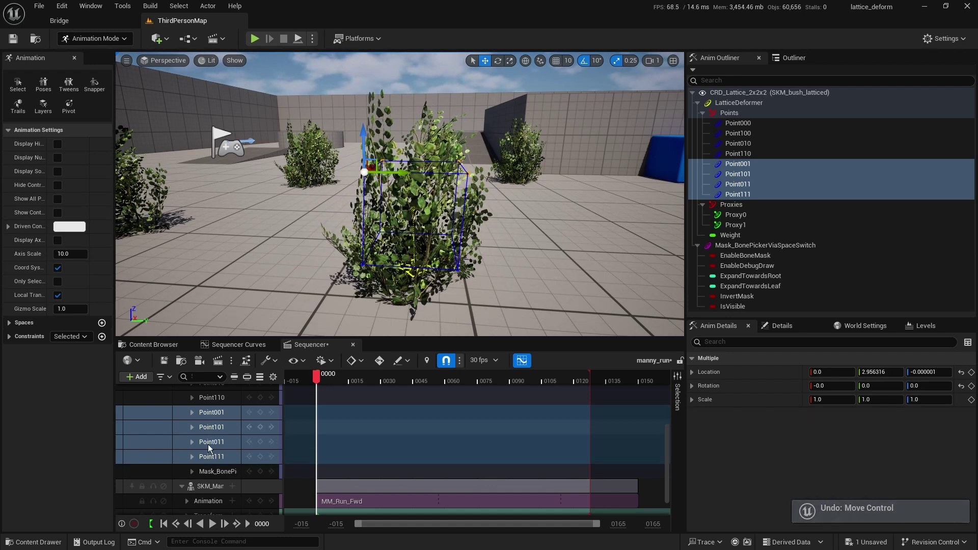
{"action": "scroll", "coordinate": [214, 443], "scroll_direction": "up", "scroll_amount": 2}
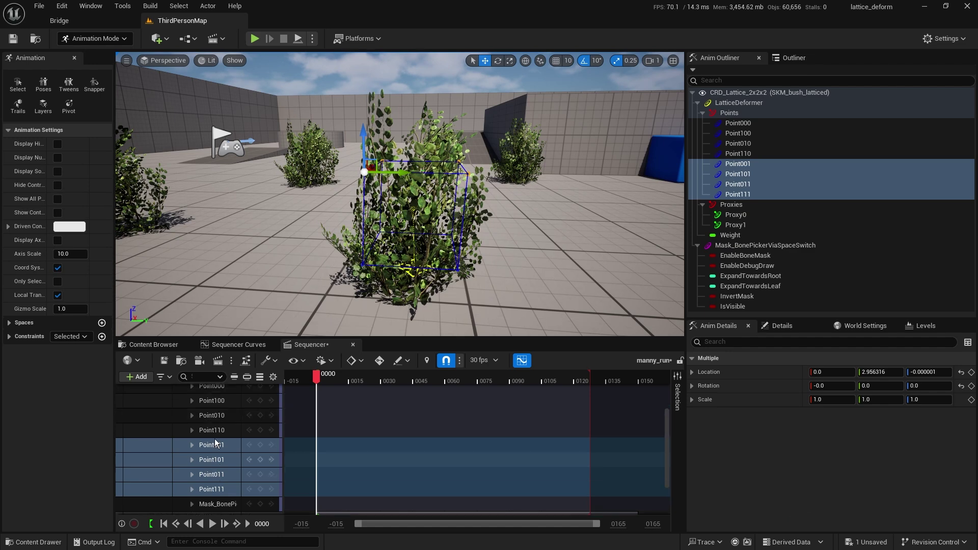
{"action": "scroll", "coordinate": [215, 443], "scroll_direction": "up", "scroll_amount": 3}
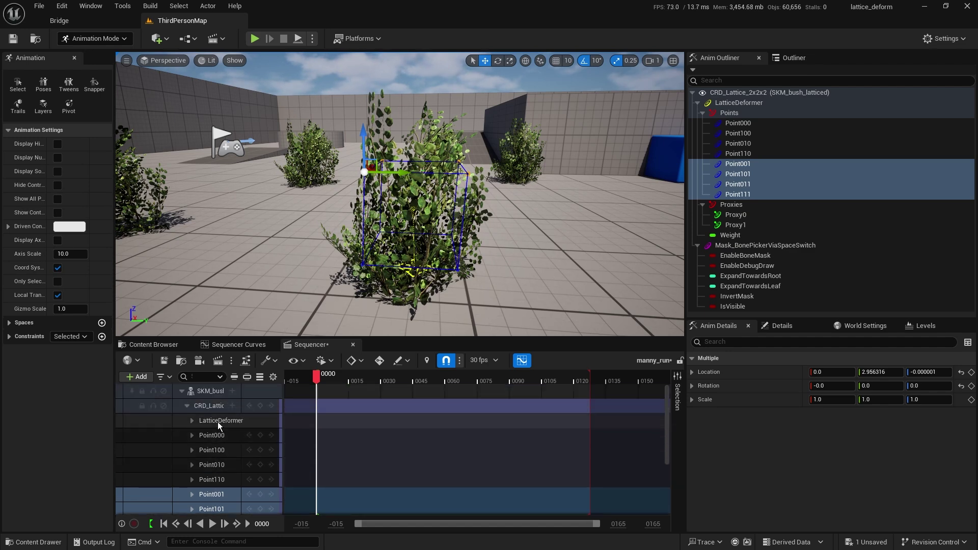
{"action": "left_click", "coordinate": [218, 420]}
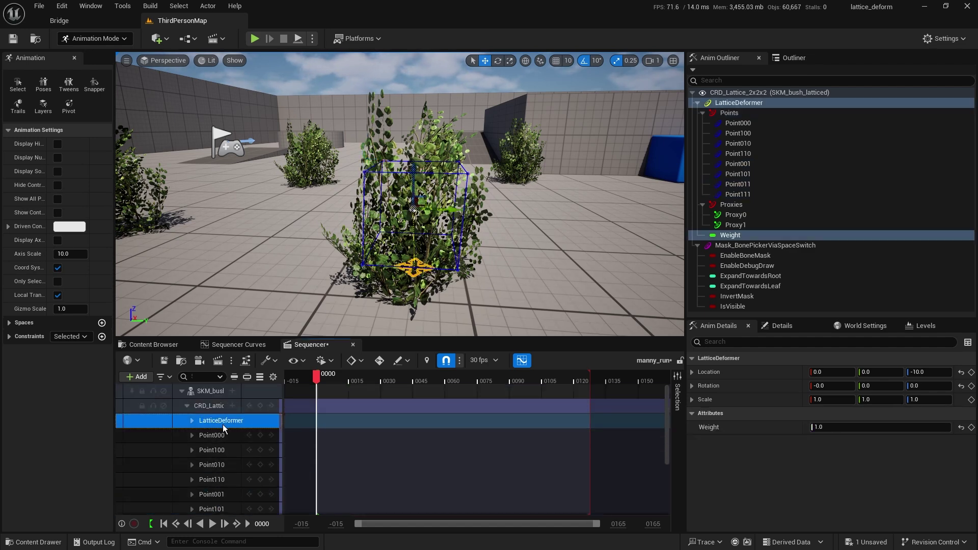
{"action": "key", "text": "ctrl+z"}
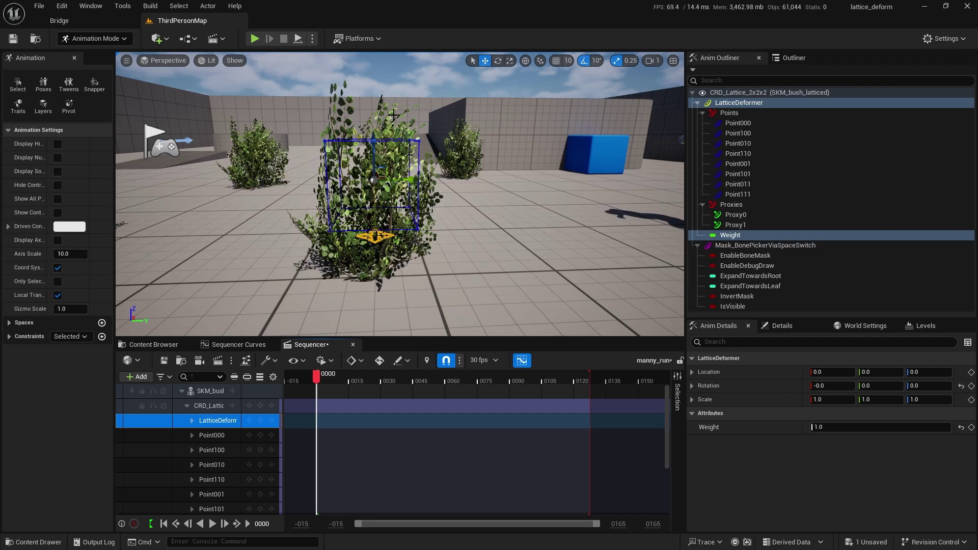
Lower the LatticeDeformer control to a Z location of about -4.1 and scale it to 1.5 in Y and 2.25 in Z
{"action": "mouse_move", "coordinate": [377, 147]}
{"action": "left_mouse_down"}
{"action": "mouse_move", "coordinate": [377, 108]}
{"action": "mouse_move", "coordinate": [376, 153]}
{"action": "left_mouse_up"}
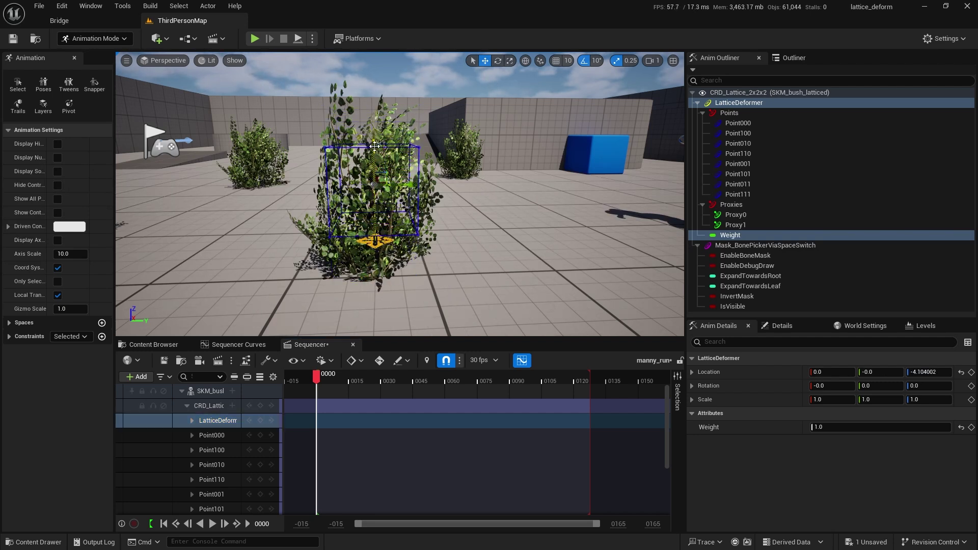
{"action": "left_click", "coordinate": [509, 60]}
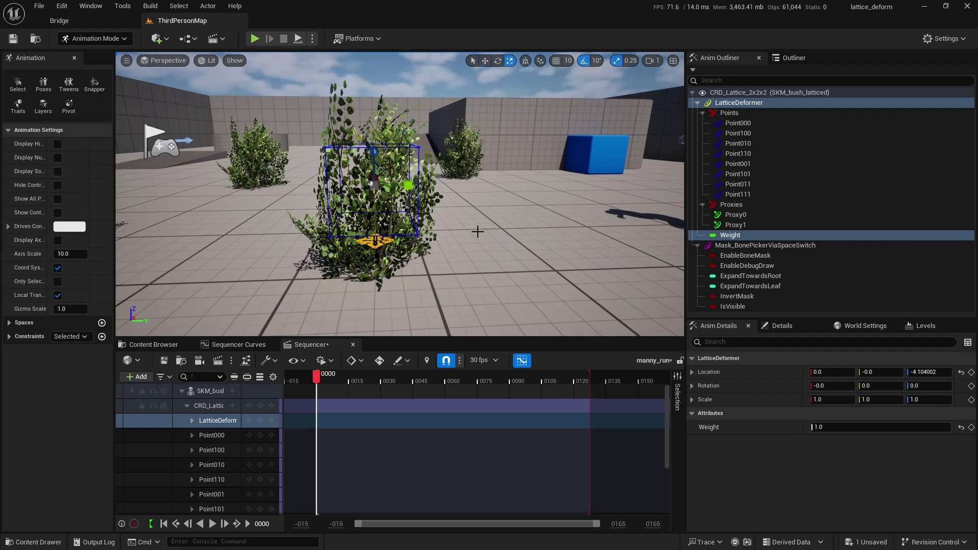
{"action": "right_click_drag", "start_coordinate": [475, 223], "coordinate": [476, 223]}
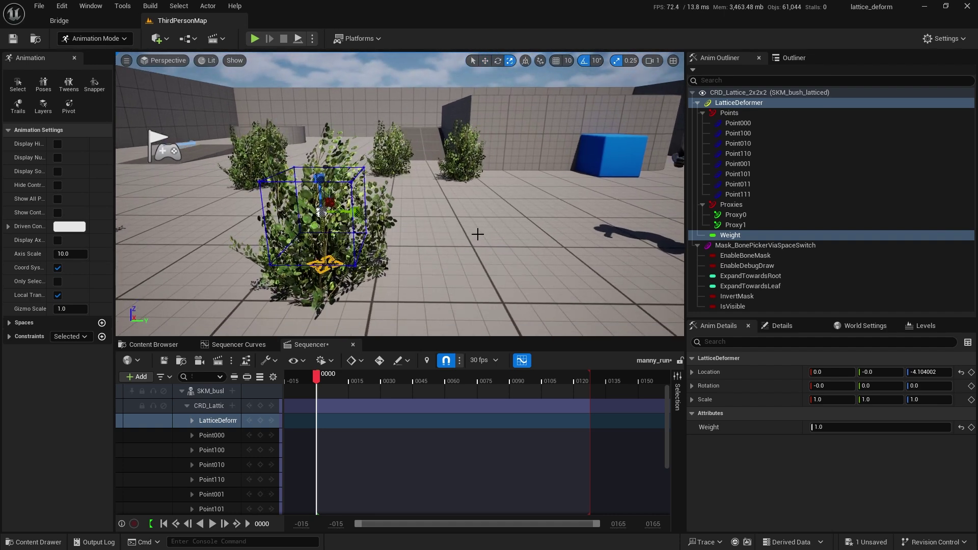
{"action": "key", "text": "f"}
{"action": "left_click_drag", "start_coordinate": [382, 168], "coordinate": [383, 122]}
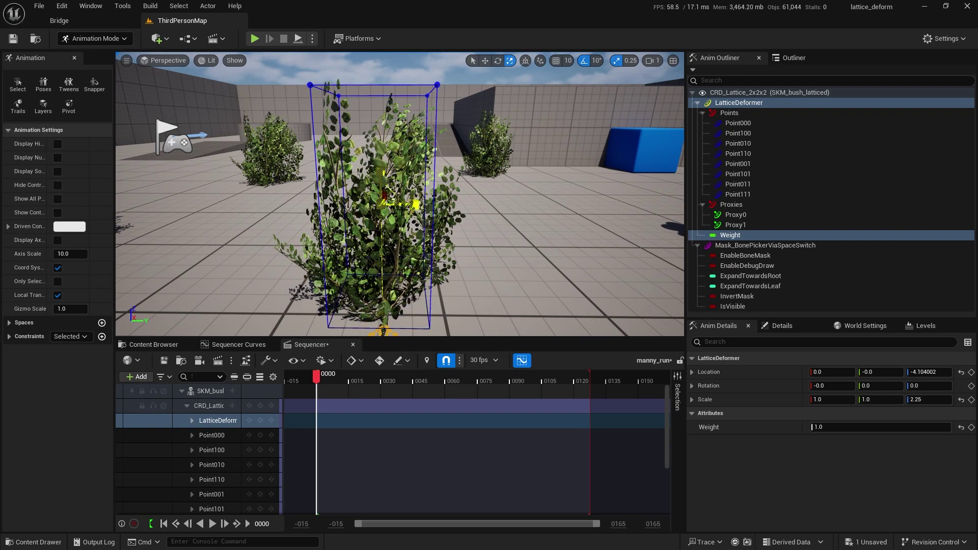
{"action": "left_click_drag", "start_coordinate": [417, 204], "coordinate": [438, 204]}
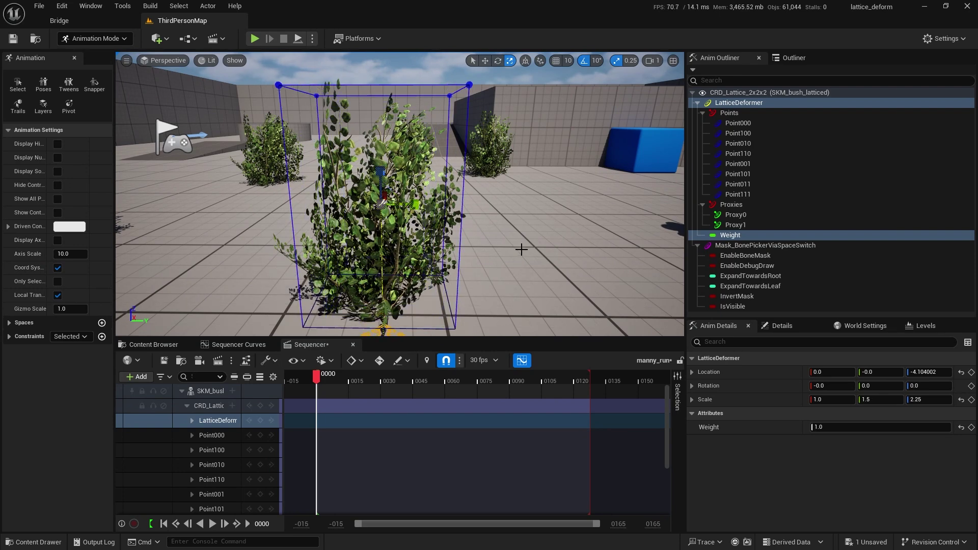
Enlarge the LatticeDeformer around the whole bush to 1.75 in X, then about 2.0 in Y and 2.35 in Z with scale snapping off
{"action": "left_click_drag", "start_coordinate": [525, 252], "coordinate": [523, 250], "text": "alt"}
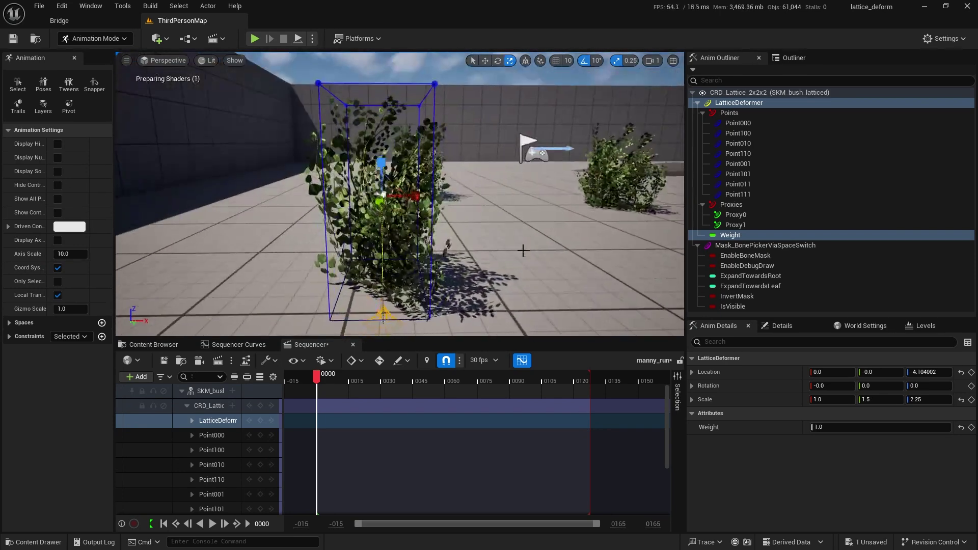
{"action": "left_click_drag", "start_coordinate": [415, 196], "coordinate": [442, 196]}
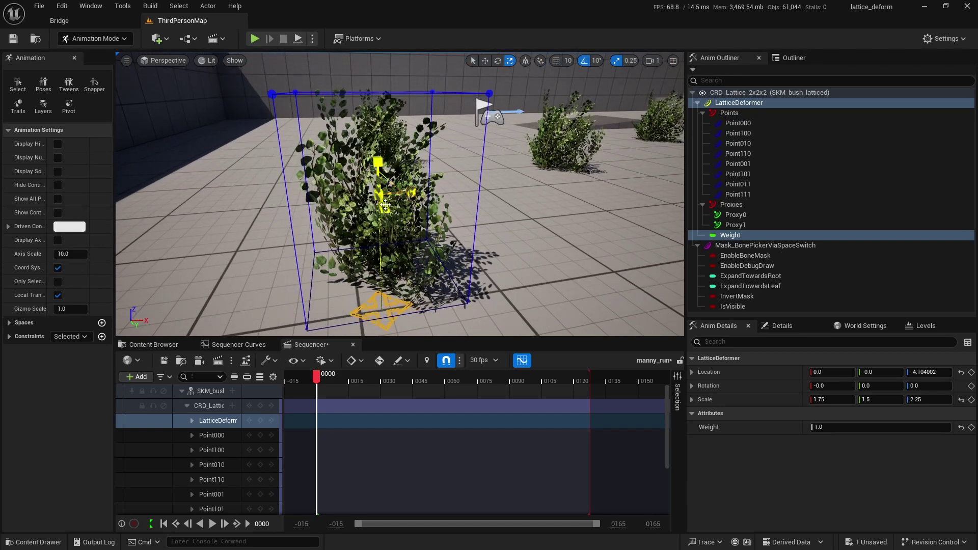
{"action": "left_click_drag", "start_coordinate": [379, 162], "coordinate": [378, 153]}
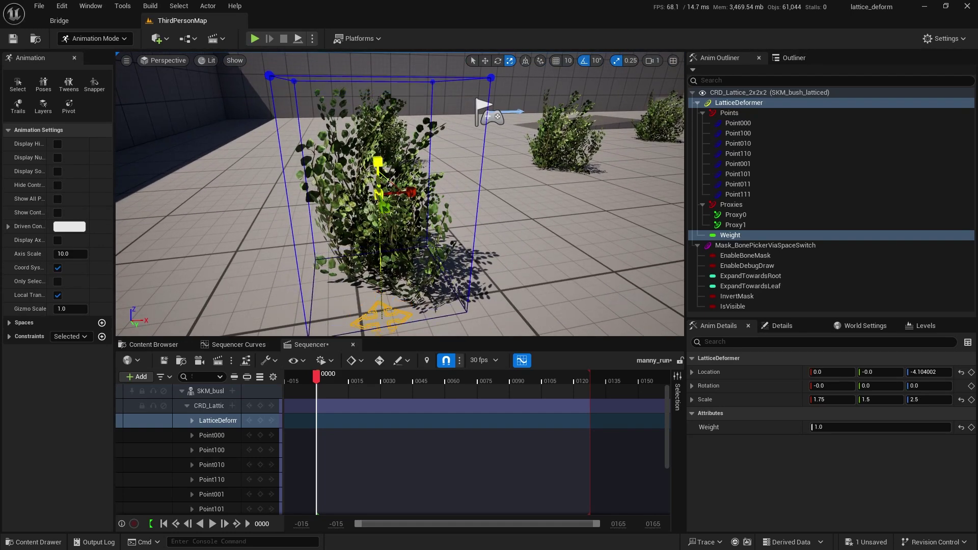
{"action": "left_click", "coordinate": [616, 61]}
{"action": "left_click_drag", "start_coordinate": [377, 162], "coordinate": [378, 168]}
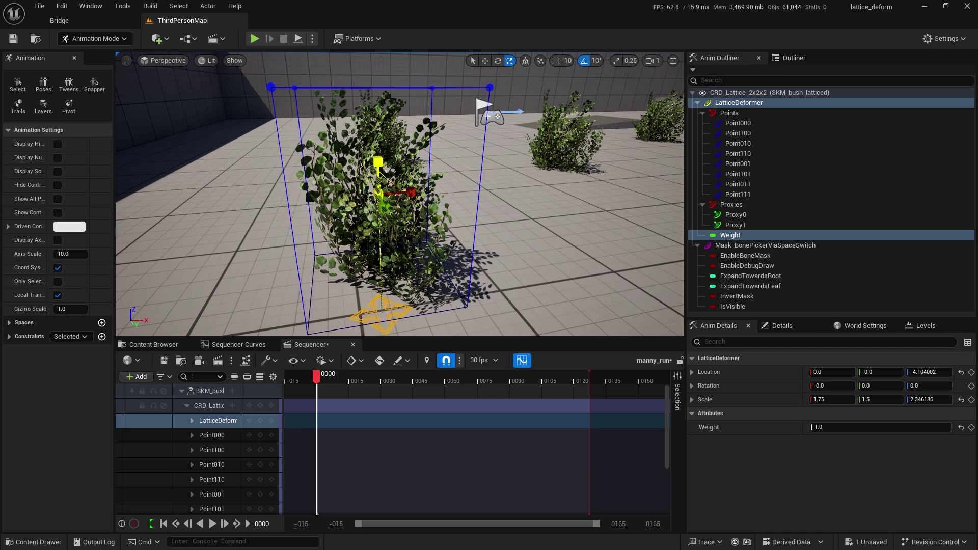
{"action": "left_click_drag", "start_coordinate": [455, 242], "coordinate": [390, 201], "text": "alt"}
{"action": "left_click_drag", "start_coordinate": [400, 193], "coordinate": [300, 196], "text": "alt"}
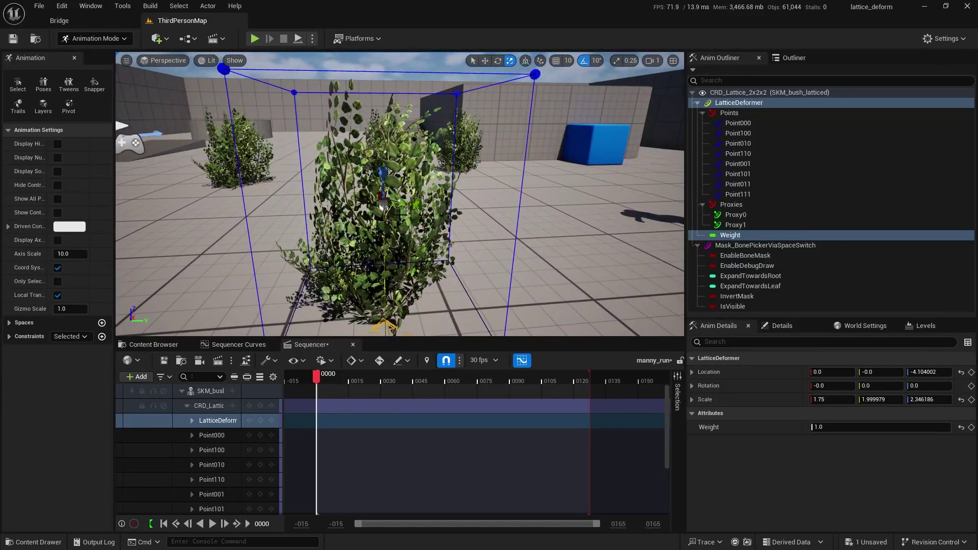
Play the mannequin's run past the latticed bush, stop it and return the playhead to frame 0
{"action": "scroll", "coordinate": [444, 232], "scroll_direction": "down", "scroll_amount": 5}
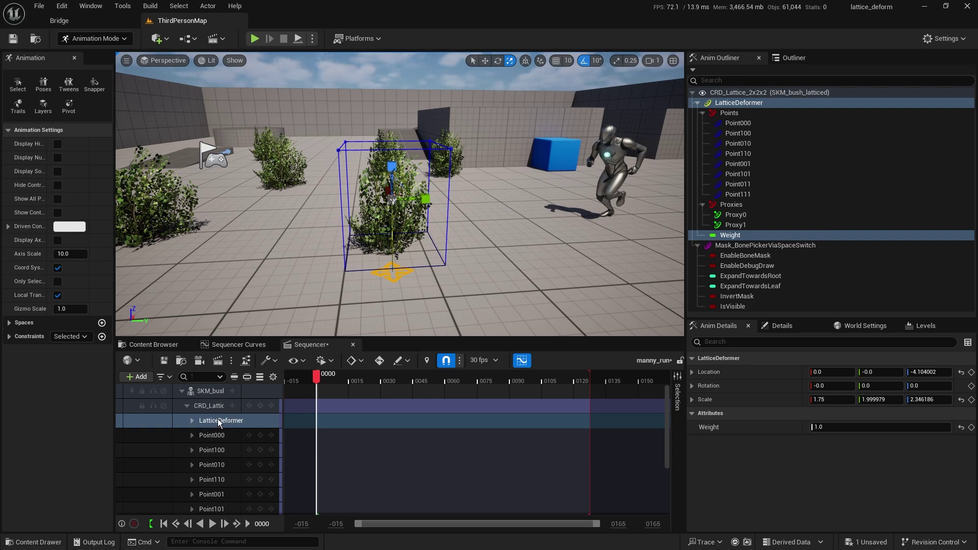
{"action": "left_click_drag", "start_coordinate": [264, 286], "coordinate": [351, 277], "text": "alt"}
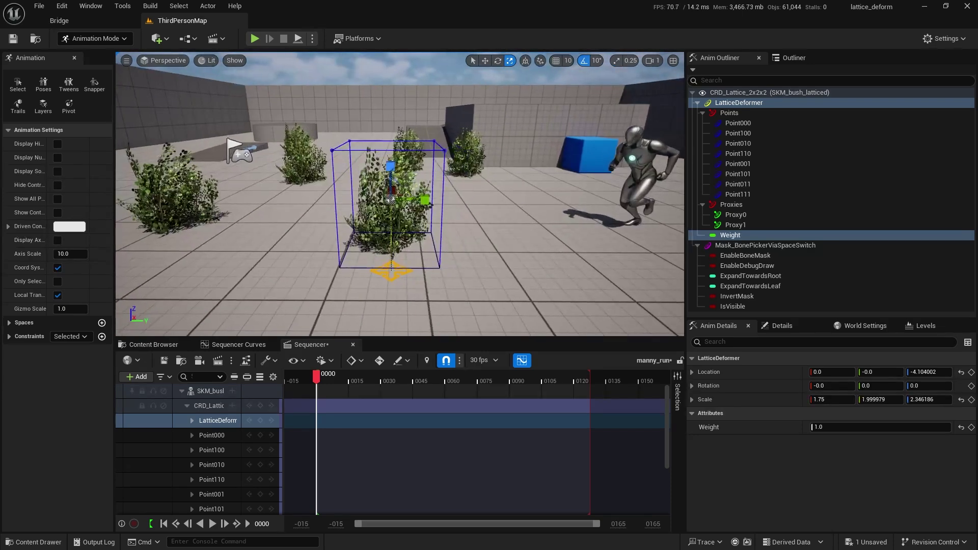
{"action": "left_click", "coordinate": [211, 524]}
{"action": "left_click", "coordinate": [212, 524]}
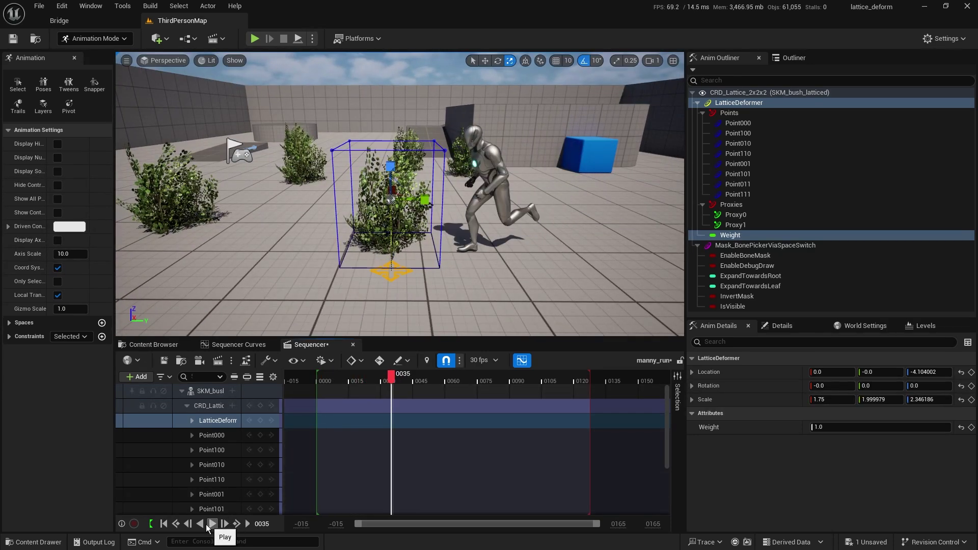
{"action": "left_click", "coordinate": [163, 523]}
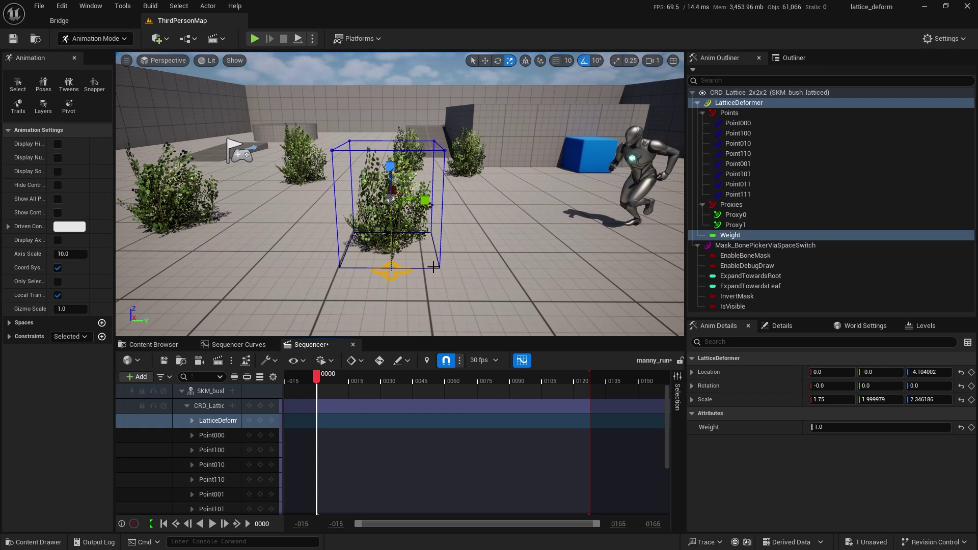
Rotate the LatticeDeformer to about -31.1° around Z with rotation snapping off, then scrub the mannequin's run to frame 107
{"action": "left_click", "coordinate": [213, 422]}
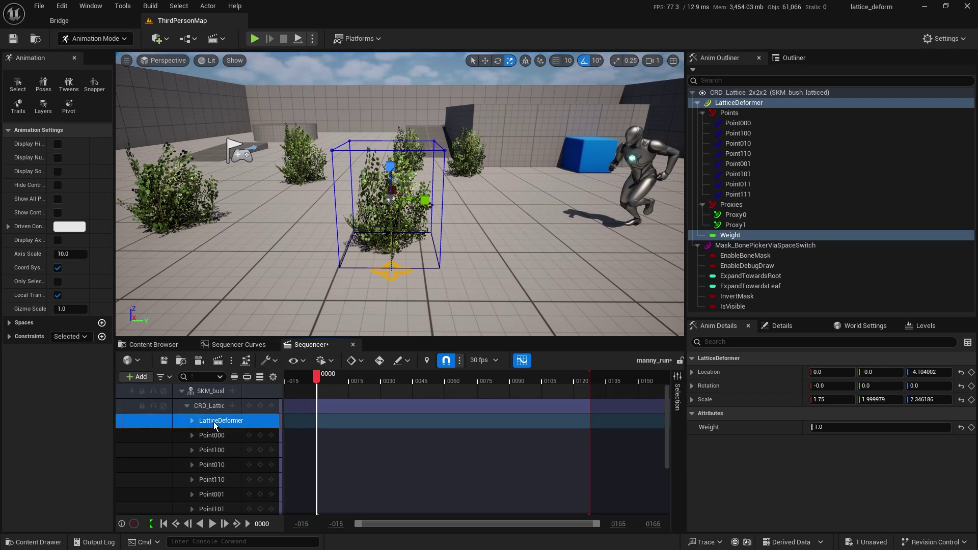
{"action": "left_click", "coordinate": [498, 63]}
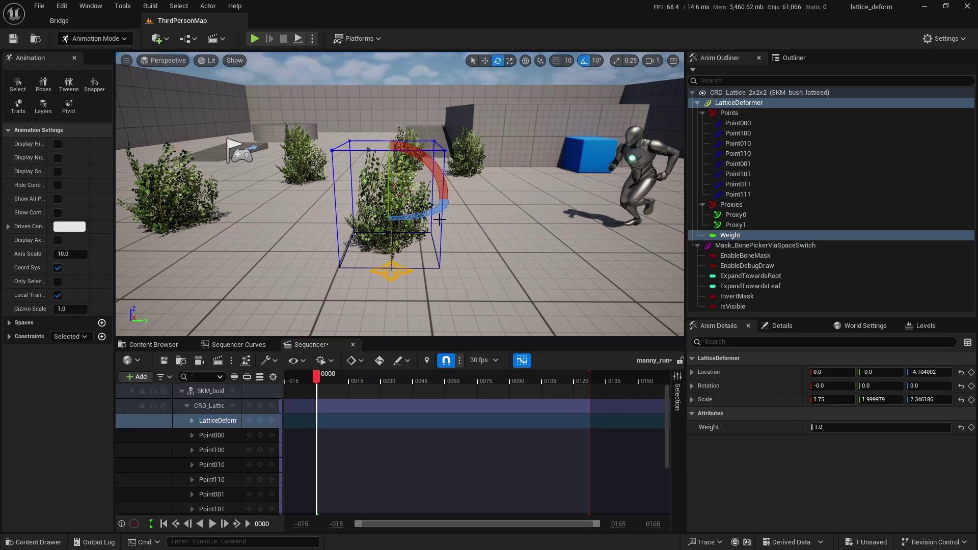
{"action": "left_click_drag", "start_coordinate": [411, 218], "coordinate": [377, 219]}
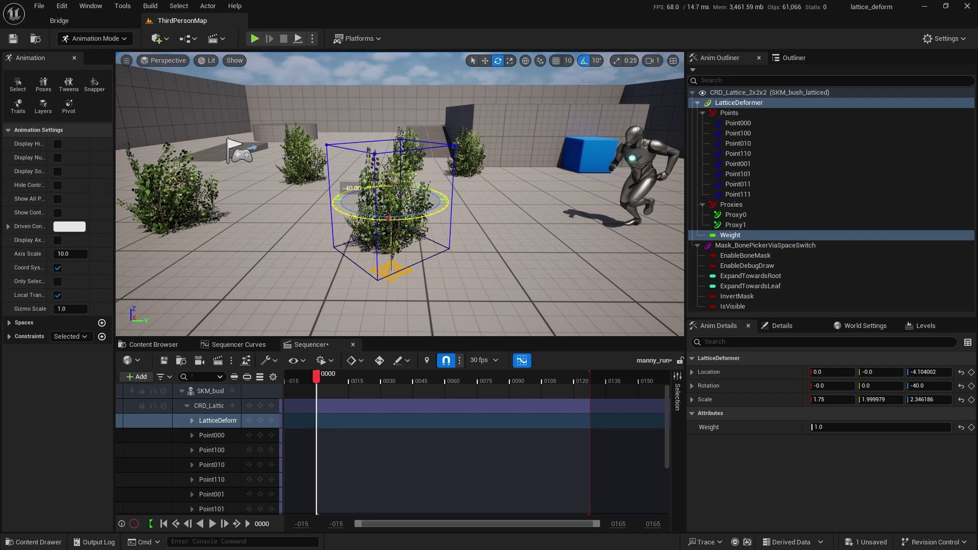
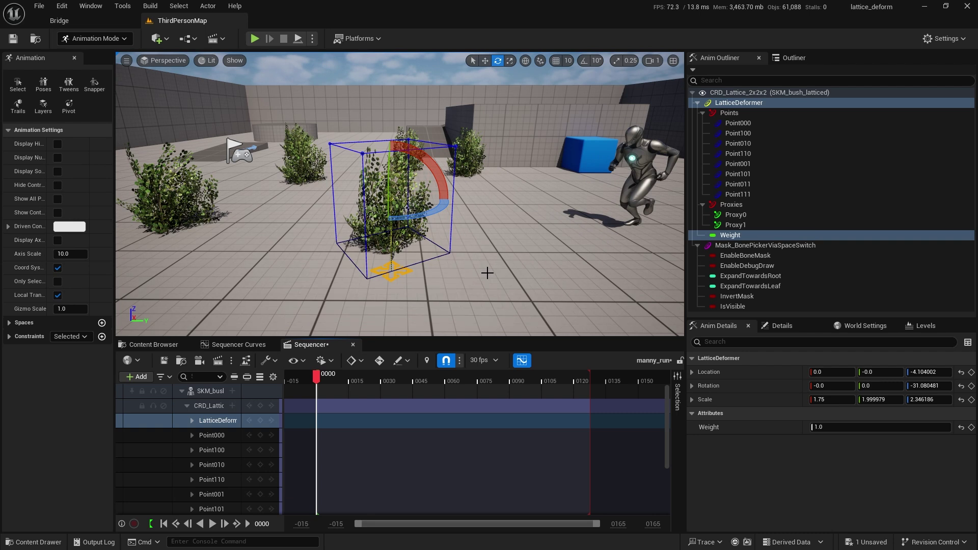
{"action": "left_click_drag", "start_coordinate": [316, 379], "coordinate": [412, 377]}
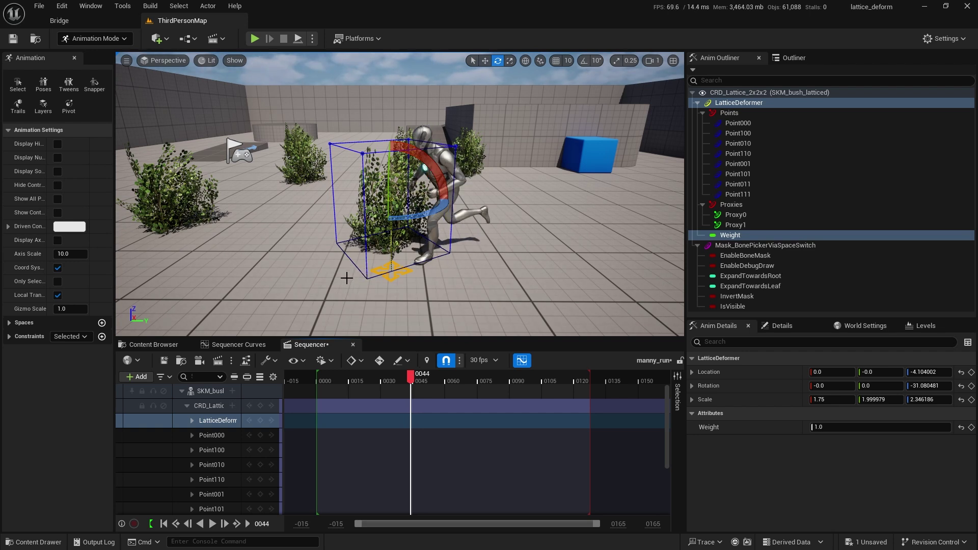
{"action": "left_click_drag", "start_coordinate": [415, 380], "coordinate": [548, 384]}
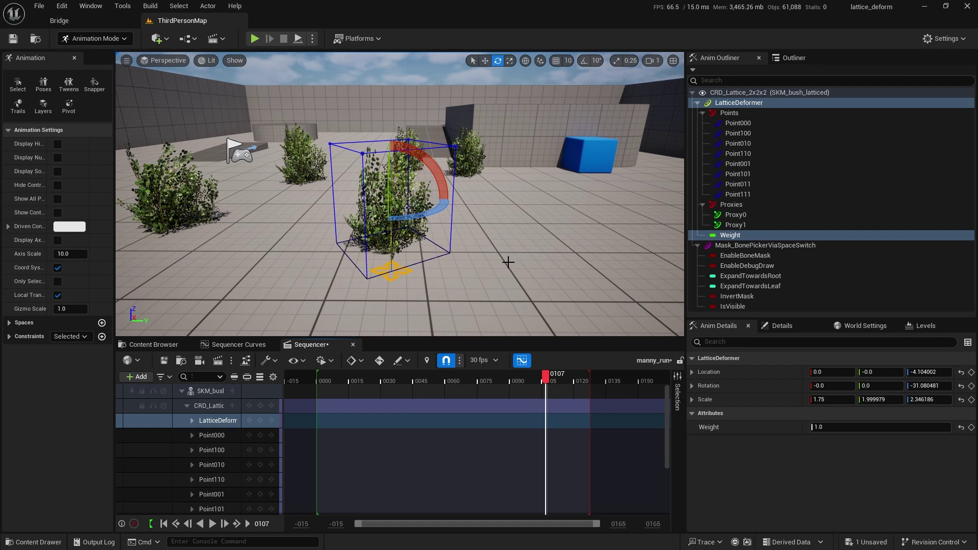
Select the four upper lattice points and shift them about -0.5 along Y with the move gizmo in local space
{"action": "left_click_drag", "start_coordinate": [508, 261], "coordinate": [496, 104], "text": "alt"}
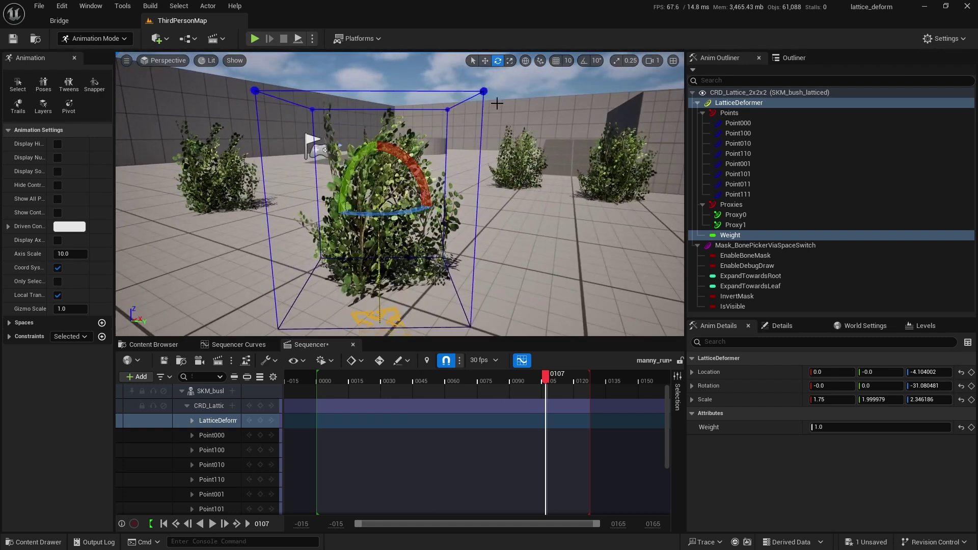
{"action": "left_click", "coordinate": [485, 61]}
{"action": "key", "text": "f"}
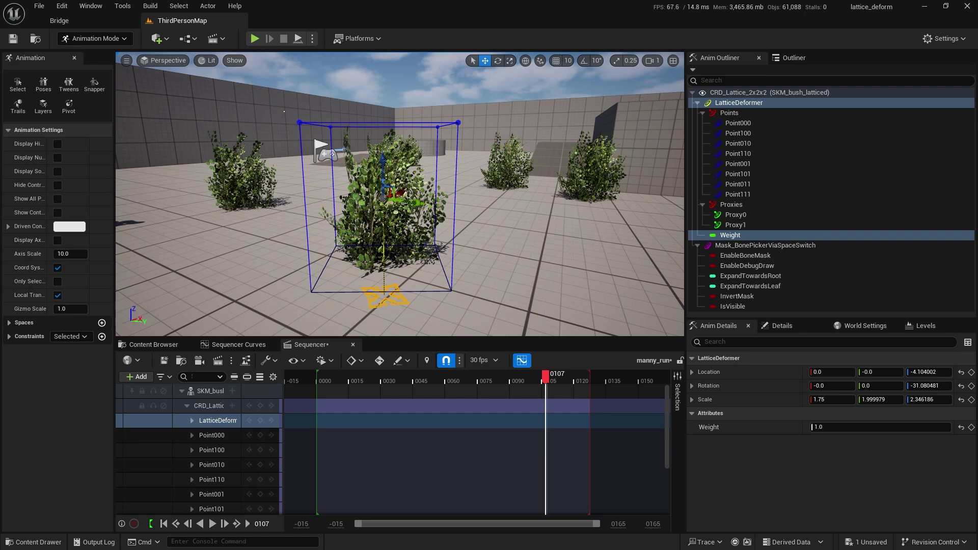
{"action": "left_click_drag", "start_coordinate": [312, 120], "coordinate": [491, 151]}
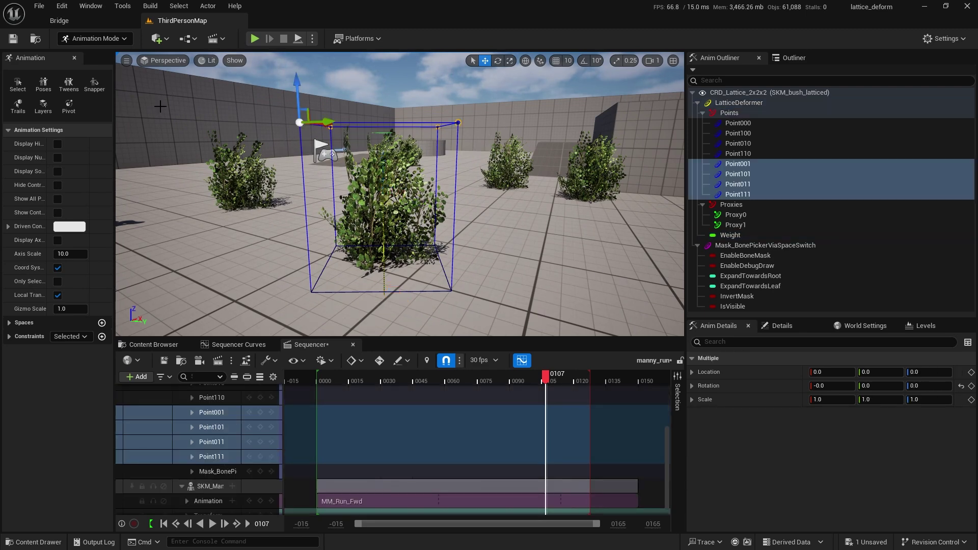
{"action": "left_click_drag", "start_coordinate": [331, 153], "coordinate": [333, 158], "text": "alt"}
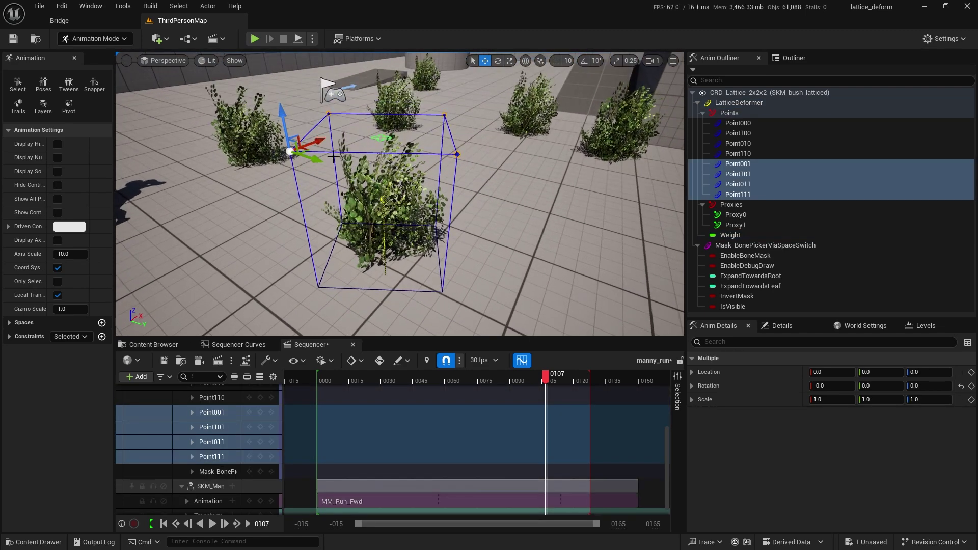
{"action": "left_click", "coordinate": [525, 63]}
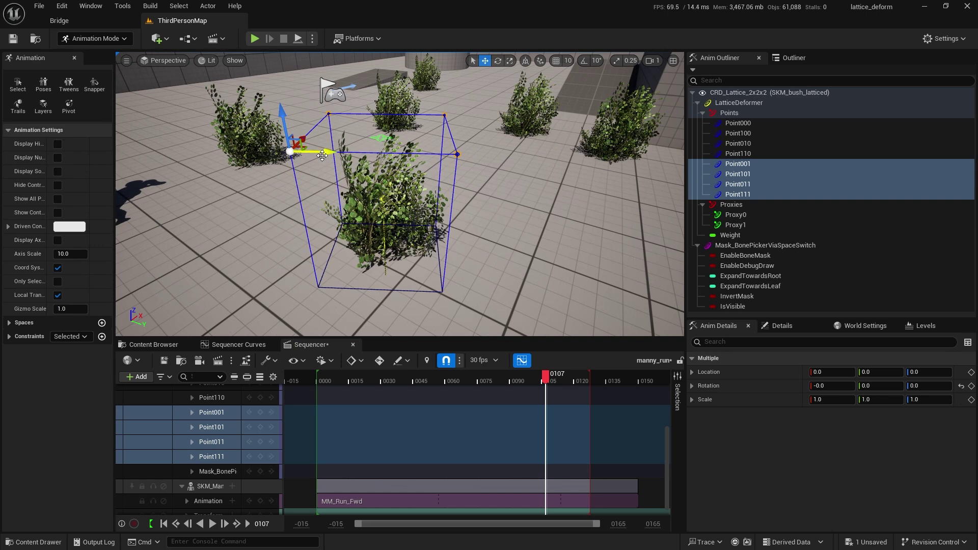
{"action": "mouse_move", "coordinate": [325, 153]}
{"action": "left_mouse_down"}
{"action": "mouse_move", "coordinate": [287, 152]}
{"action": "mouse_move", "coordinate": [366, 160]}
{"action": "mouse_move", "coordinate": [305, 160]}
{"action": "mouse_move", "coordinate": [352, 160]}
{"action": "mouse_move", "coordinate": [309, 161]}
{"action": "mouse_move", "coordinate": [342, 168]}
{"action": "mouse_move", "coordinate": [325, 169]}
{"action": "left_mouse_up"}
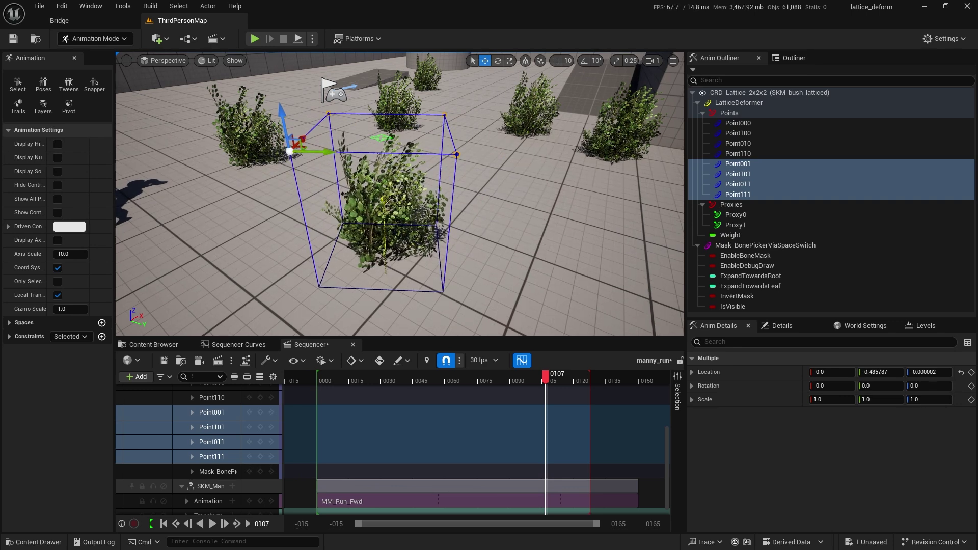
Pull Point111 of the lattice outward on its own to a location of about -1.3, 13.3, -2.3
{"action": "left_click", "coordinate": [444, 114]}
{"action": "left_click", "coordinate": [444, 114]}
{"action": "mouse_move", "coordinate": [444, 114]}
{"action": "left_mouse_down"}
{"action": "mouse_move", "coordinate": [494, 116]}
{"action": "mouse_move", "coordinate": [449, 116]}
{"action": "left_mouse_up"}
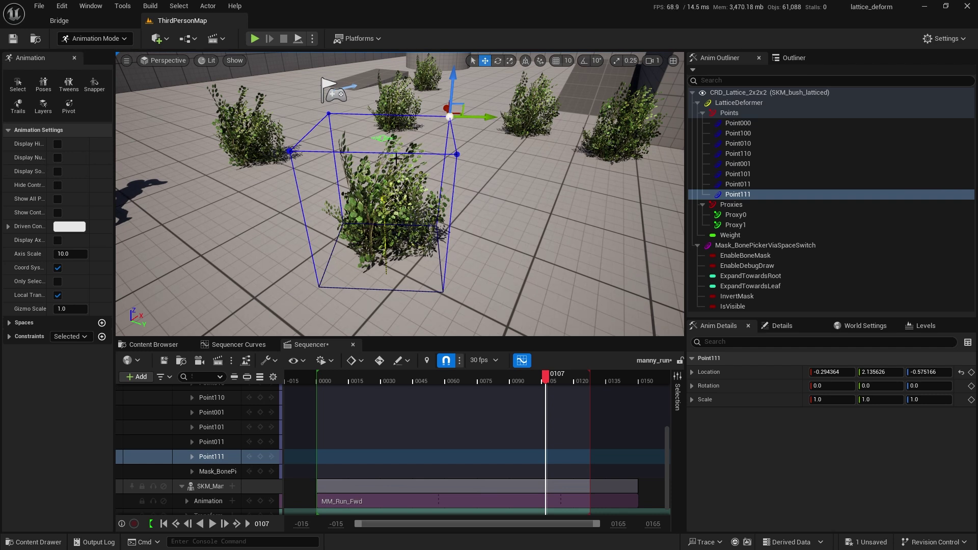
{"action": "mouse_move", "coordinate": [461, 117]}
{"action": "left_mouse_down"}
{"action": "mouse_move", "coordinate": [504, 115]}
{"action": "mouse_move", "coordinate": [486, 116]}
{"action": "mouse_move", "coordinate": [500, 117]}
{"action": "mouse_move", "coordinate": [492, 147]}
{"action": "mouse_move", "coordinate": [454, 135]}
{"action": "mouse_move", "coordinate": [471, 123]}
{"action": "left_mouse_up"}
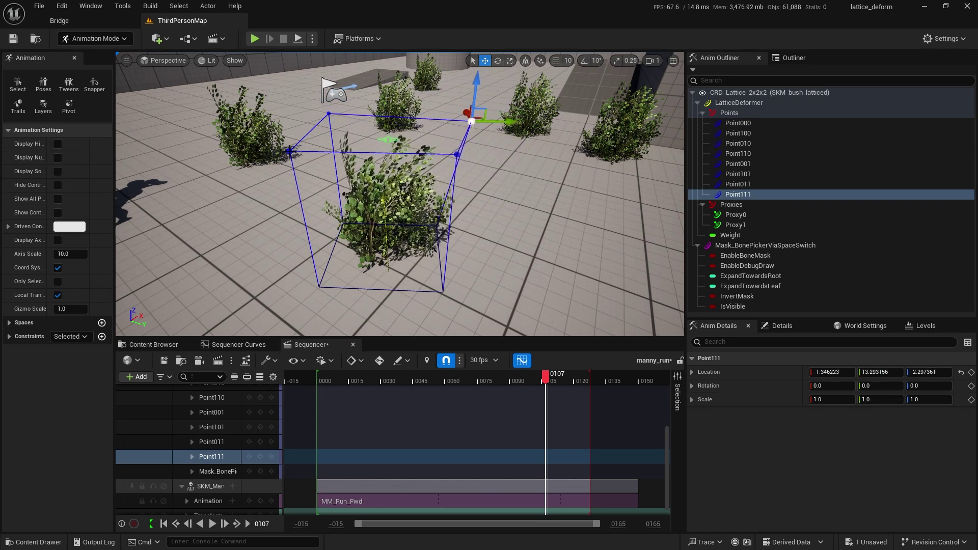
Pull Point001 outward to a location of about -16.5, -41.4, -17.9, and shift Point111 a little farther out
{"action": "left_click", "coordinate": [289, 151]}
{"action": "left_click_drag", "start_coordinate": [288, 156], "coordinate": [200, 206]}
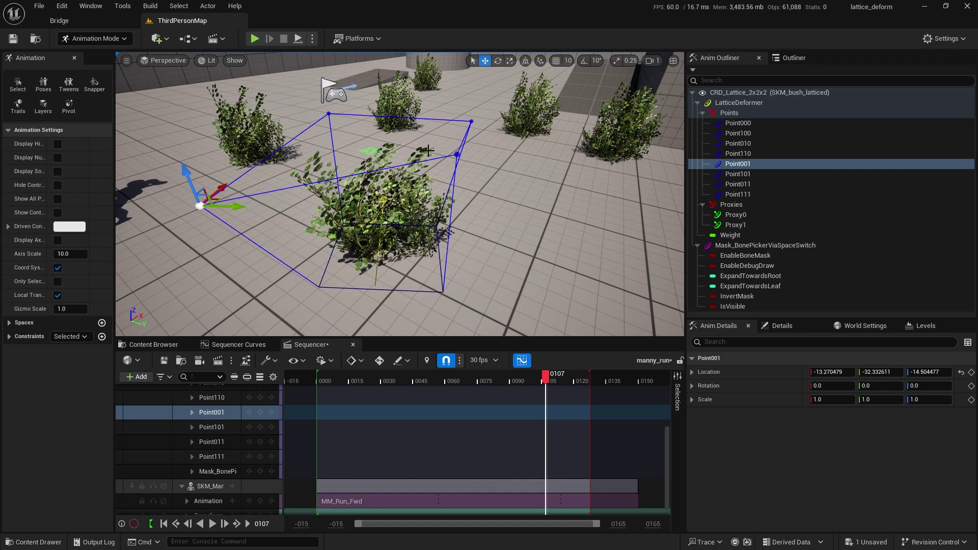
{"action": "left_click_drag", "start_coordinate": [200, 206], "coordinate": [174, 219]}
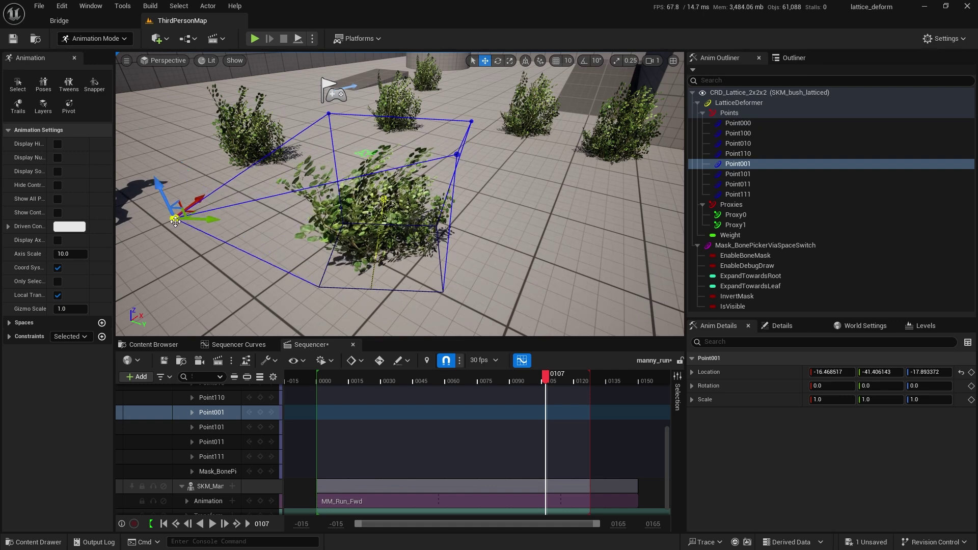
{"action": "left_click", "coordinate": [472, 121]}
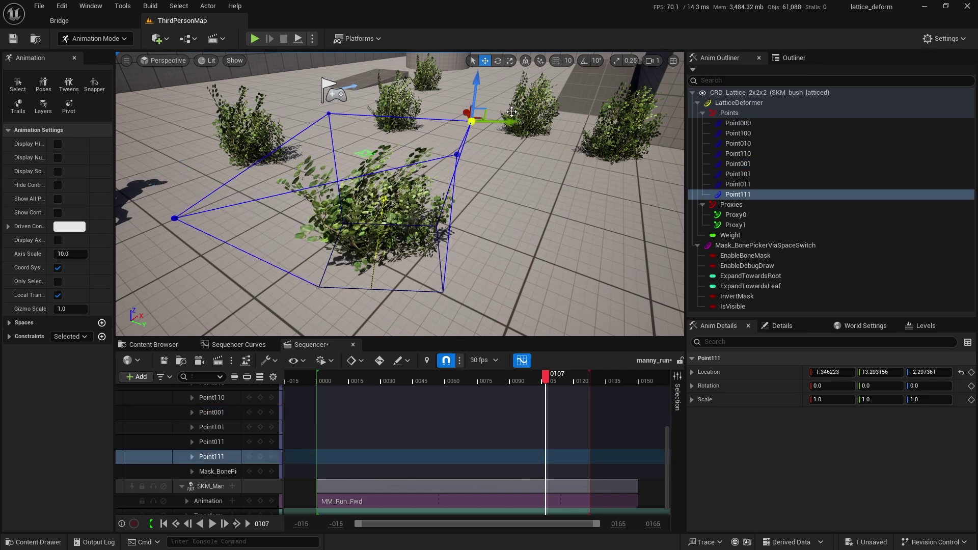
{"action": "mouse_move", "coordinate": [470, 122]}
{"action": "left_mouse_down"}
{"action": "mouse_move", "coordinate": [531, 103]}
{"action": "mouse_move", "coordinate": [487, 117]}
{"action": "left_mouse_up"}
Undo the moves of Point001 and the latest moves of Point111, back to a Point111 Y location of about 8.3
{"action": "key", "text": "ctrl+z"}
{"action": "key", "text": "ctrl+z"}
{"action": "key", "text": "ctrl+z"}
{"action": "key", "text": "ctrl+z"}
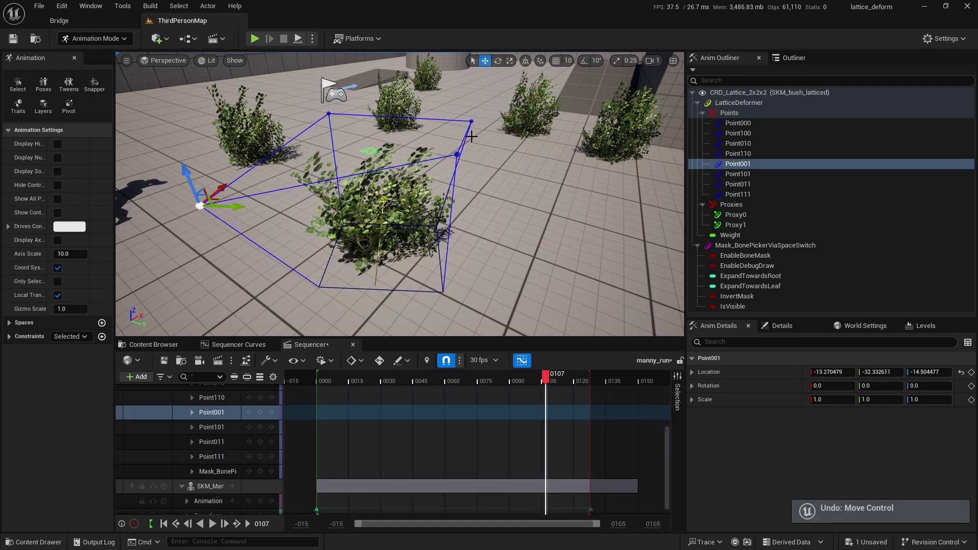
{"action": "key", "text": "ctrl+z"}
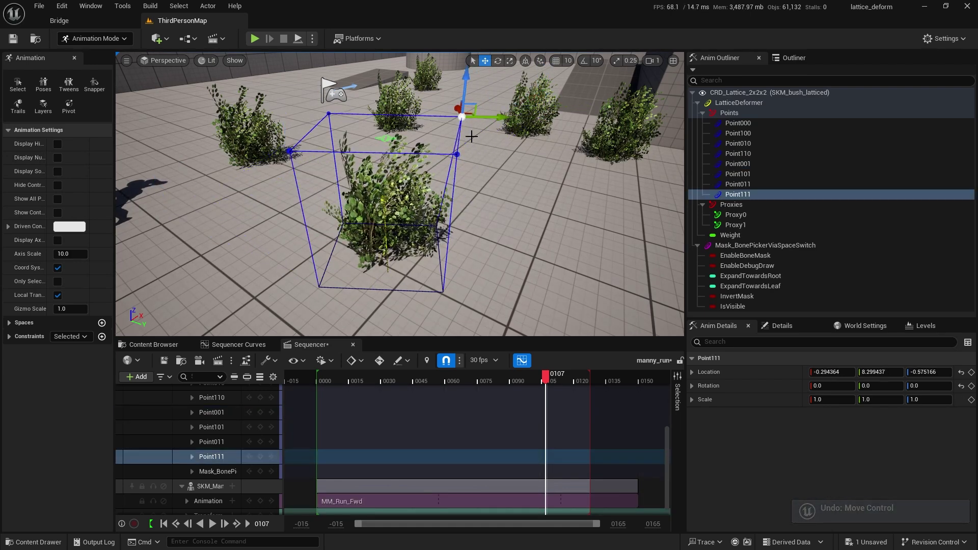
{"action": "key", "text": "ctrl+z"}
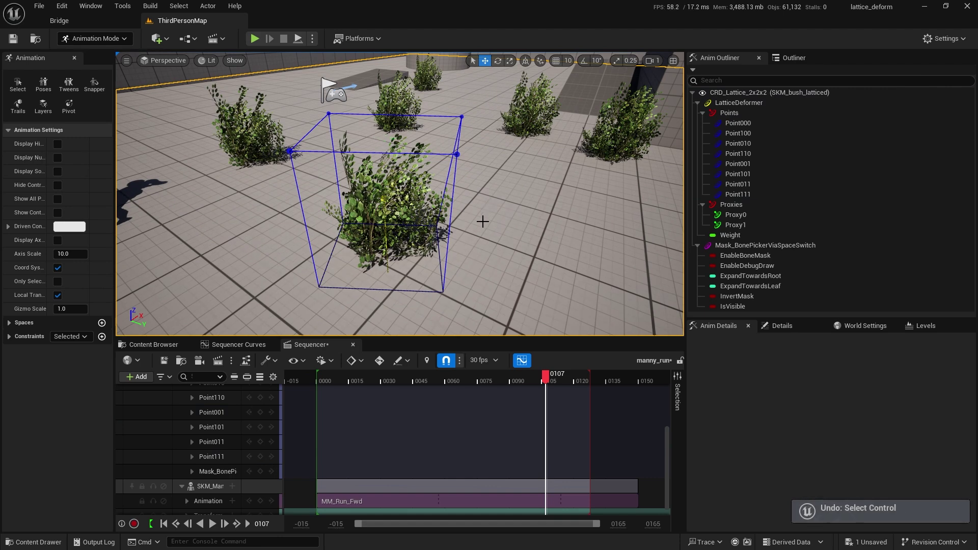
Scrub to frame 50, where the mannequin passes the bush, and rotate the LatticeDeformer to about -10.3° around Z
{"action": "left_click_drag", "start_coordinate": [395, 380], "coordinate": [415, 399]}
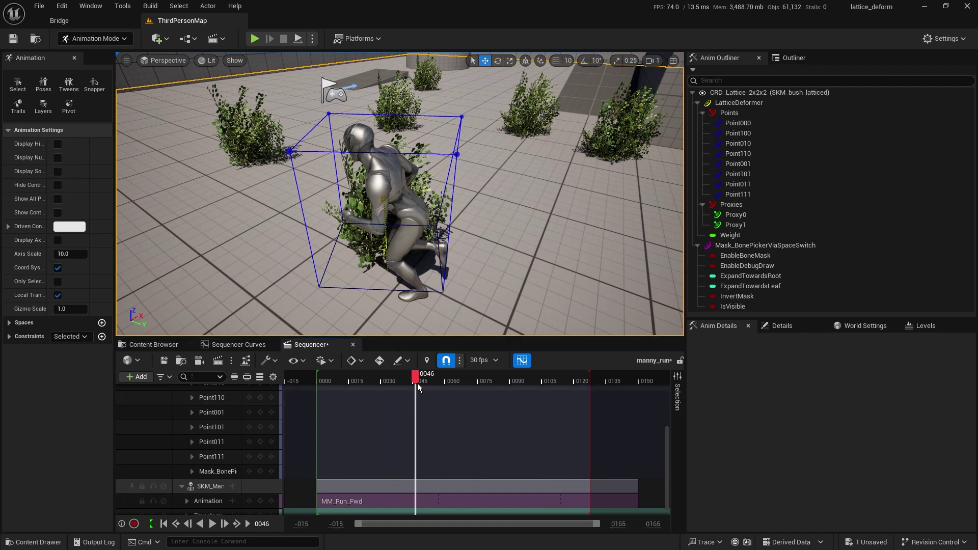
{"action": "left_click", "coordinate": [393, 238]}
{"action": "left_click", "coordinate": [498, 61]}
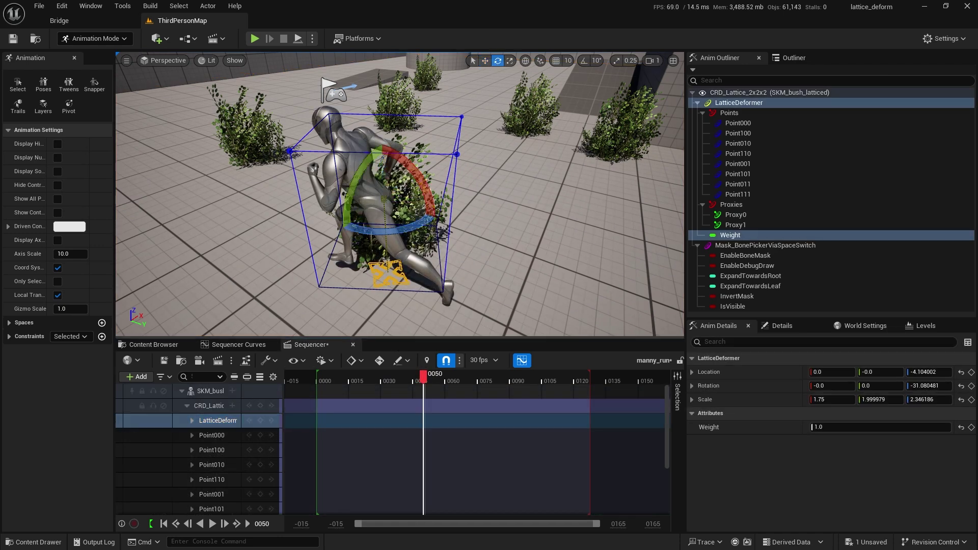
{"action": "left_click_drag", "start_coordinate": [431, 224], "coordinate": [417, 176]}
{"action": "mouse_move", "coordinate": [426, 381]}
{"action": "left_mouse_down"}
{"action": "mouse_move", "coordinate": [382, 381]}
{"action": "mouse_move", "coordinate": [460, 383]}
{"action": "mouse_move", "coordinate": [375, 392]}
{"action": "mouse_move", "coordinate": [424, 397]}
{"action": "left_mouse_up"}
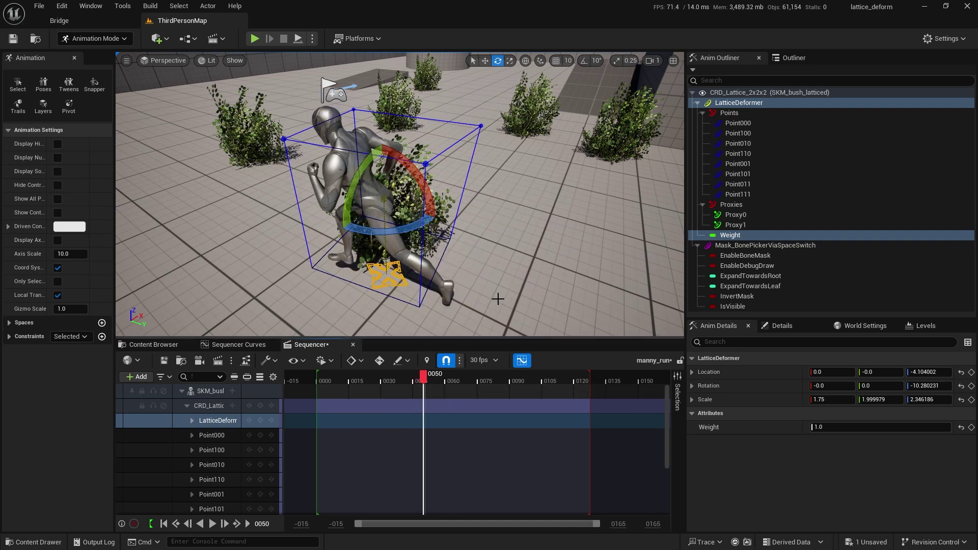
Shift the four upper lattice points slightly against the running direction, key them at frame 50 and turn on auto-key
{"action": "right_click_drag", "start_coordinate": [497, 298], "coordinate": [479, 153]}
{"action": "left_click_drag", "start_coordinate": [285, 148], "coordinate": [474, 109], "text": "ctrl+alt"}
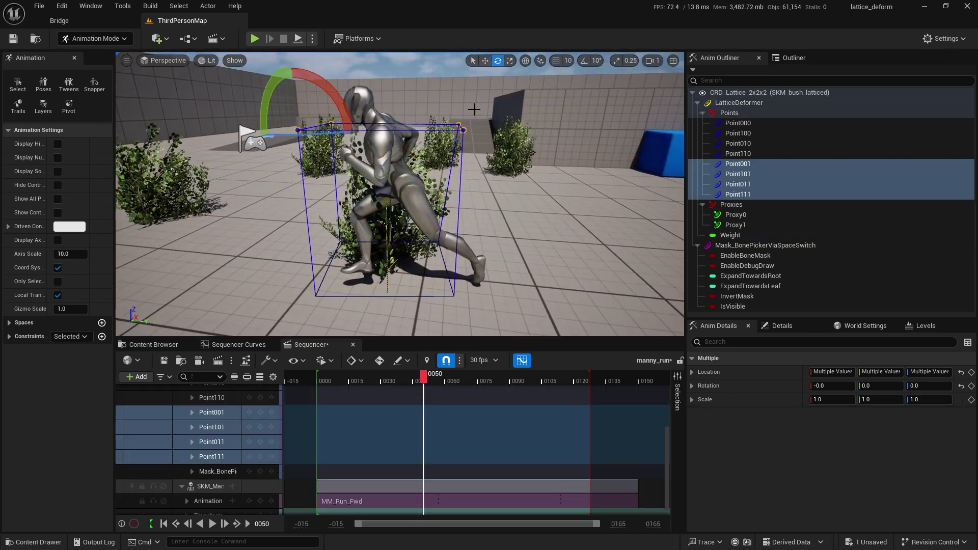
{"action": "key", "text": "w"}
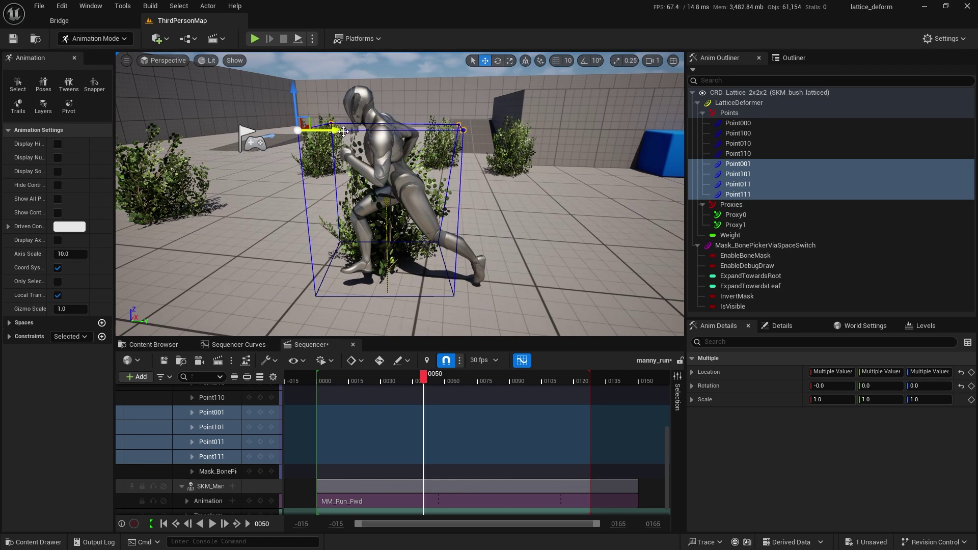
{"action": "left_click_drag", "start_coordinate": [343, 131], "coordinate": [345, 151]}
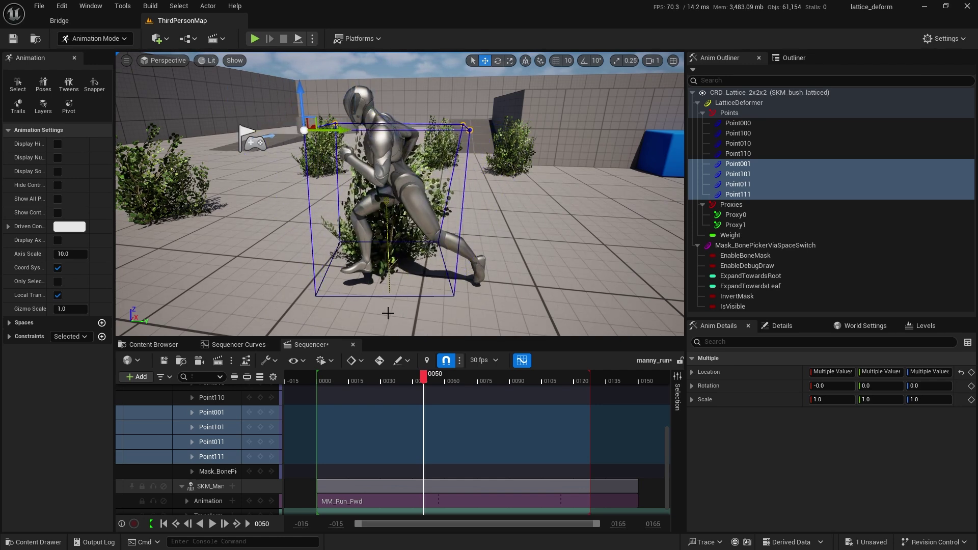
{"action": "key", "text": "s"}
{"action": "left_click", "coordinate": [380, 361]}
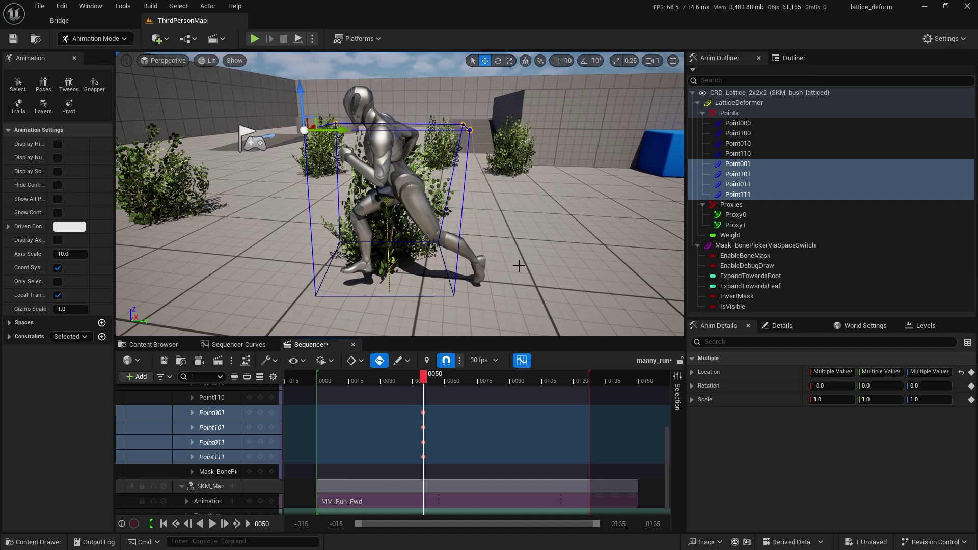
Keyframe the four upper lattice points pulled far along the running direction at frame 61 and swung back past upright at frame 72
{"action": "left_click_drag", "start_coordinate": [424, 377], "coordinate": [448, 376]}
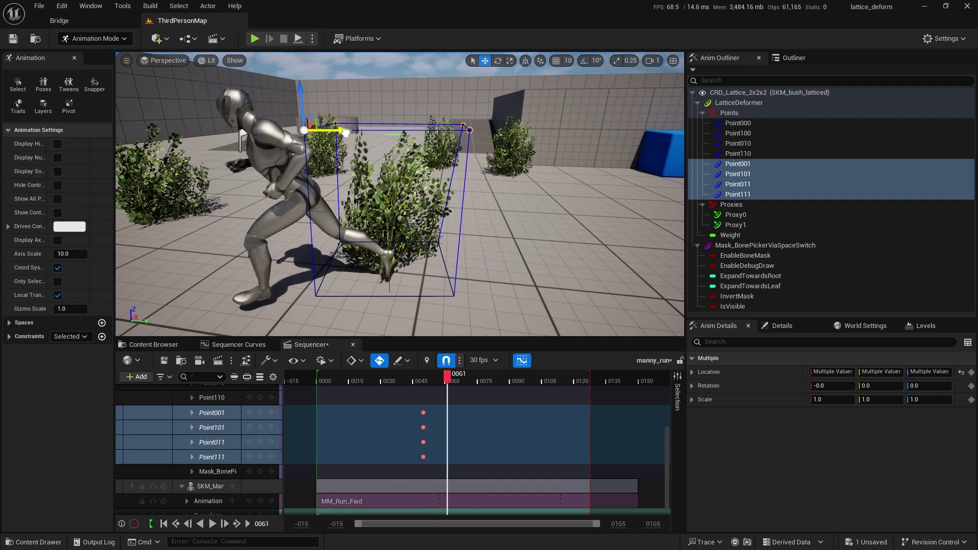
{"action": "left_click_drag", "start_coordinate": [345, 132], "coordinate": [280, 131]}
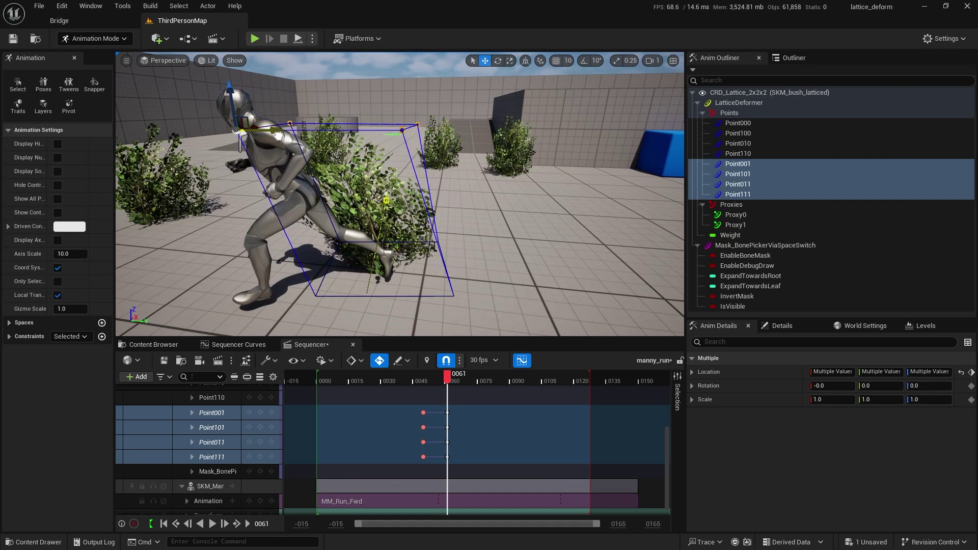
{"action": "left_click_drag", "start_coordinate": [447, 377], "coordinate": [471, 379]}
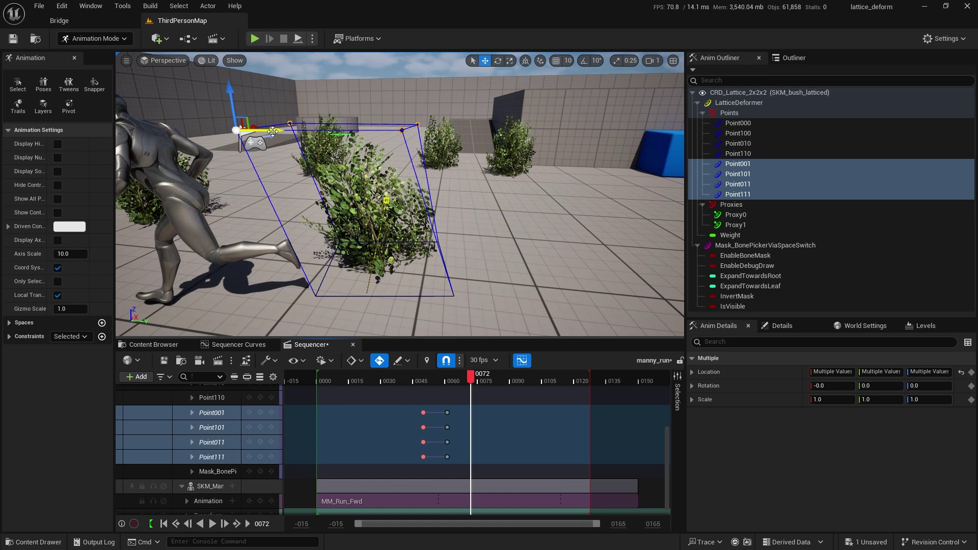
{"action": "left_click_drag", "start_coordinate": [272, 131], "coordinate": [359, 147]}
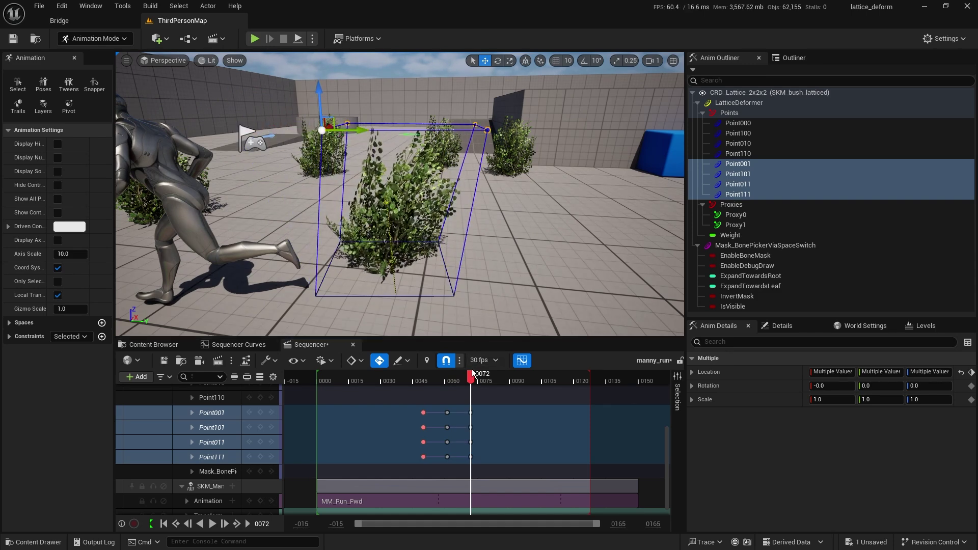
Keyframe smaller settling swings of the four upper lattice points, toward the mannequin at frame 76 and slightly back at frame 79
{"action": "left_click_drag", "start_coordinate": [471, 377], "coordinate": [481, 378]}
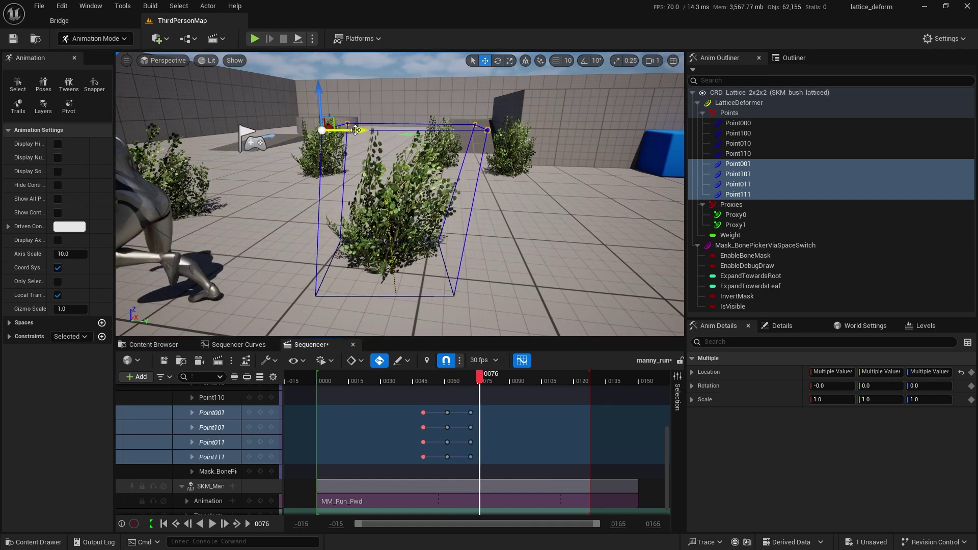
{"action": "left_click_drag", "start_coordinate": [355, 131], "coordinate": [321, 131]}
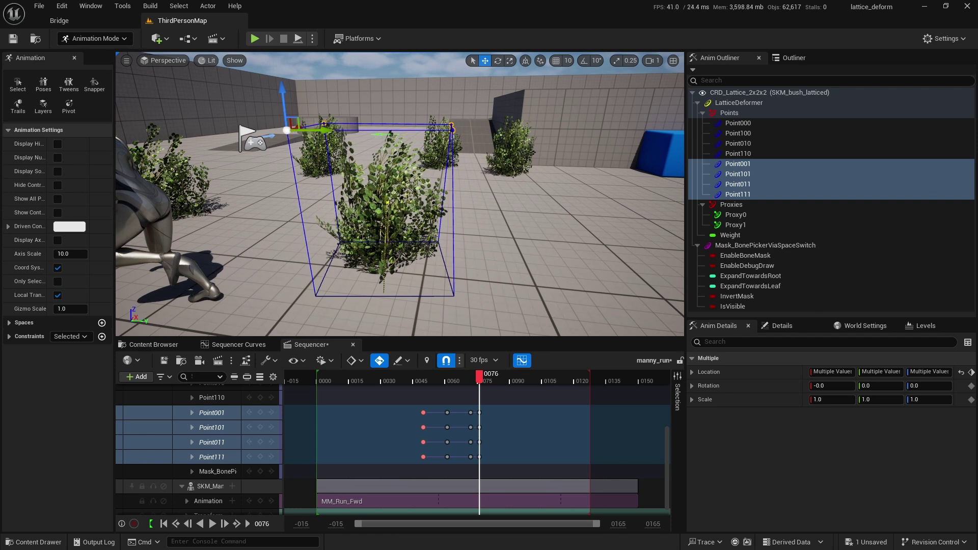
{"action": "left_click_drag", "start_coordinate": [479, 381], "coordinate": [487, 381]}
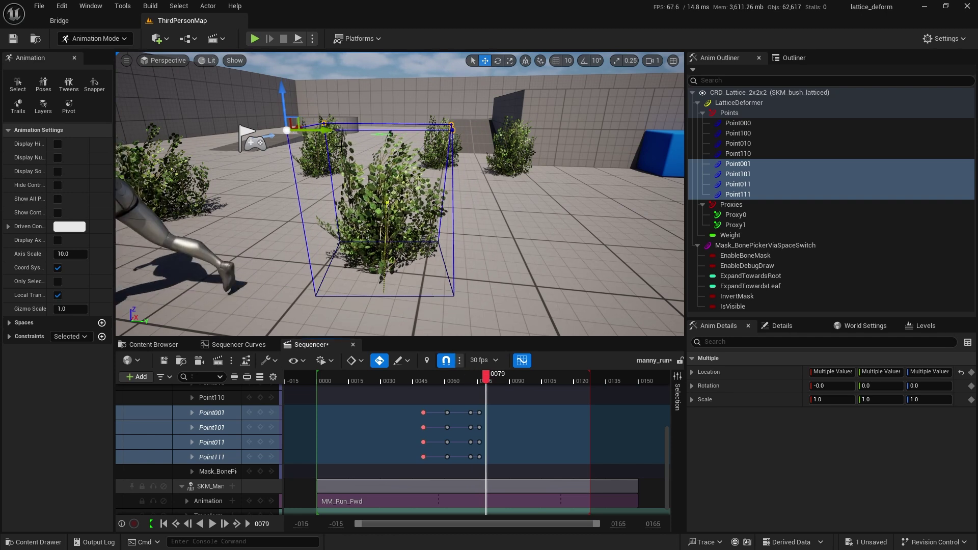
{"action": "left_click_drag", "start_coordinate": [326, 132], "coordinate": [333, 132]}
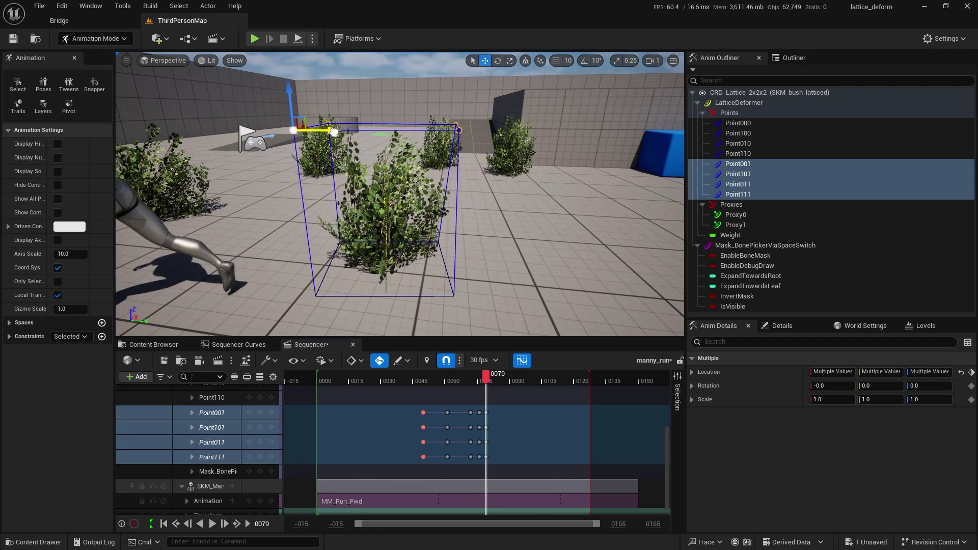
Keyframe the four upper lattice points slightly farther along the running direction at frame 80, and play back the sway
{"action": "left_click", "coordinate": [489, 377]}
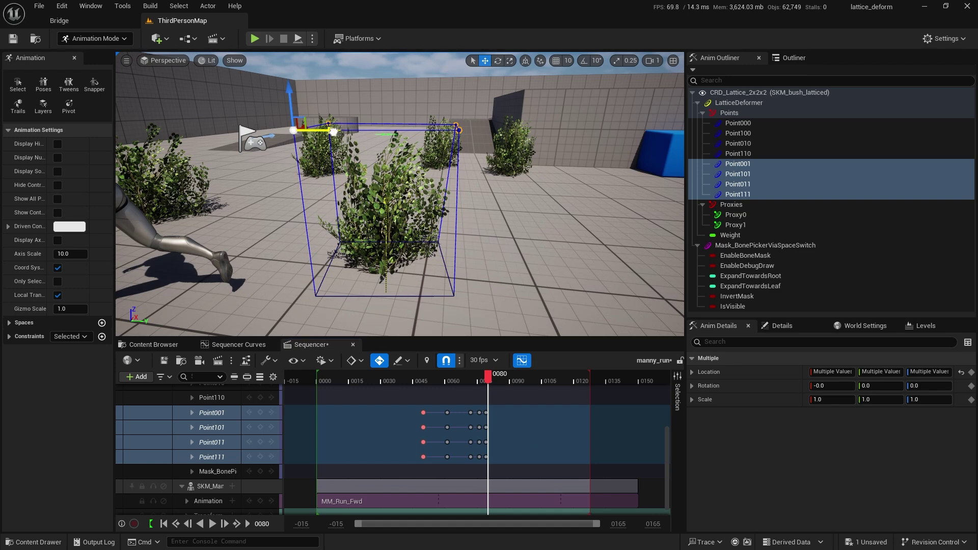
{"action": "left_click_drag", "start_coordinate": [333, 132], "coordinate": [330, 132]}
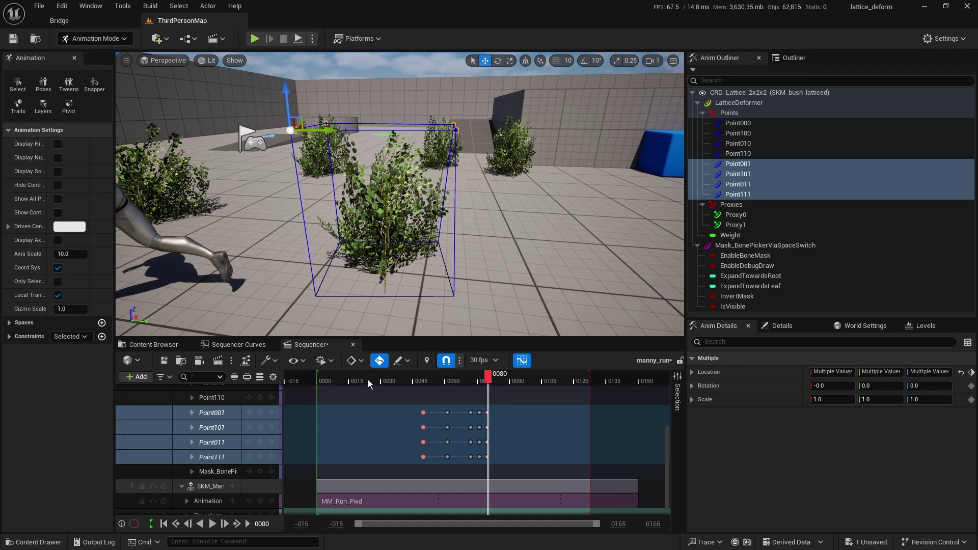
{"action": "left_click", "coordinate": [329, 380]}
{"action": "key", "text": "space"}
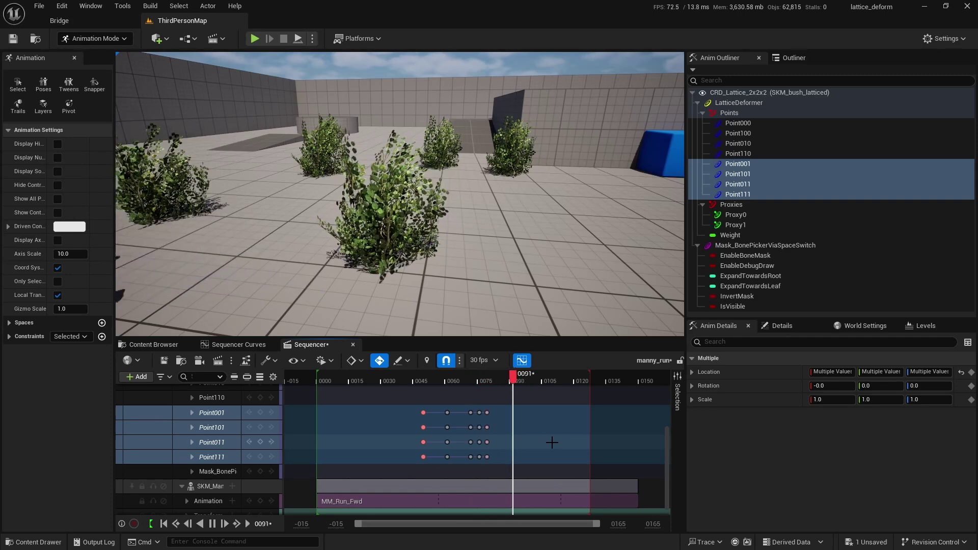
{"action": "key", "text": "space"}
Replay the sequence from several early frames to review how the bush sways as the mannequin passes
{"action": "left_click", "coordinate": [336, 381]}
{"action": "key", "text": "space"}
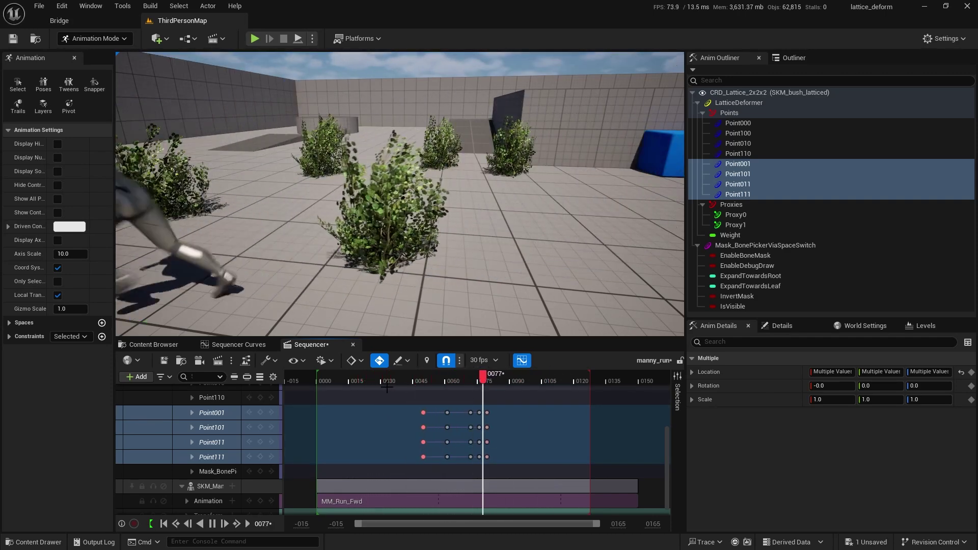
{"action": "key", "text": "space"}
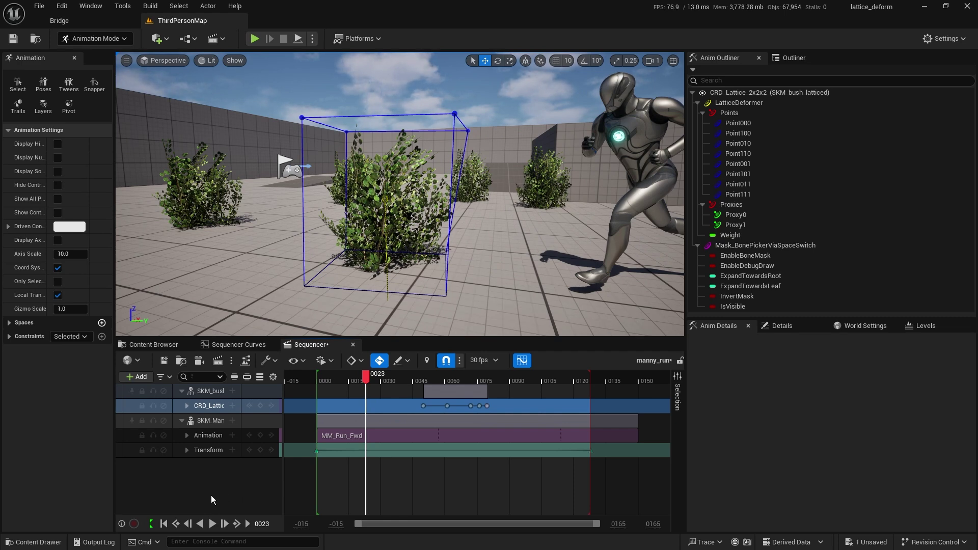
{"action": "left_click", "coordinate": [212, 523]}
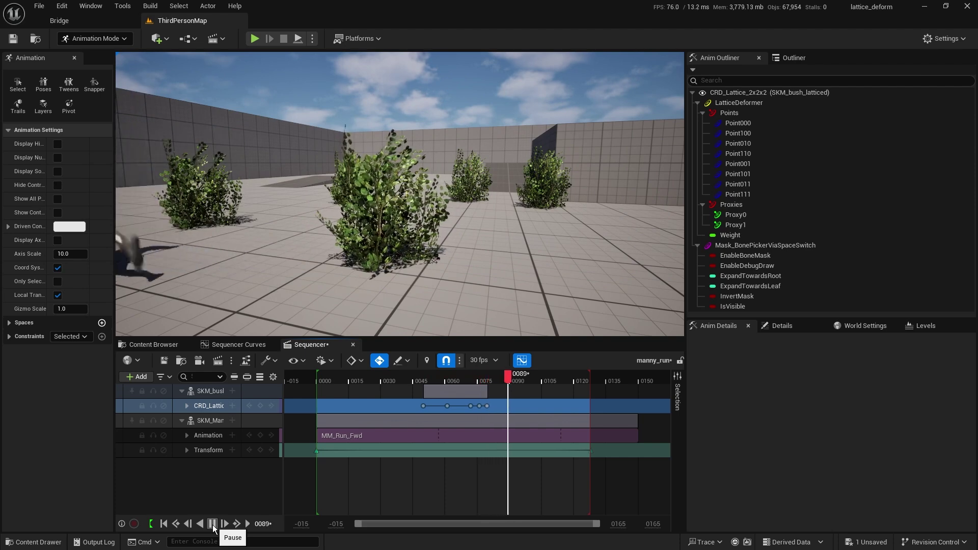
{"action": "left_click", "coordinate": [212, 524]}
{"action": "left_click_drag", "start_coordinate": [541, 376], "coordinate": [382, 390]}
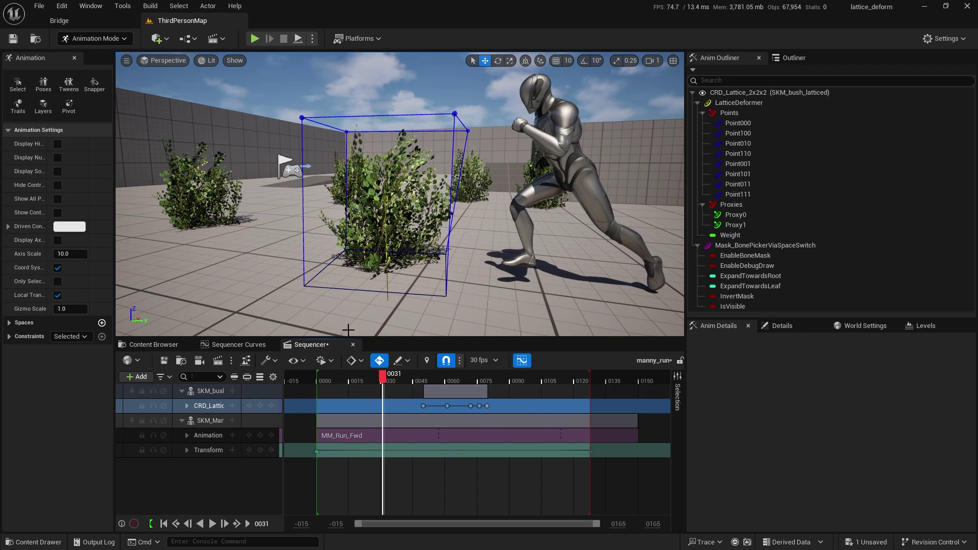
Set the play rate of the mannequin's MM_Run_Fwd animation section to 3
{"action": "left_click", "coordinate": [392, 436]}
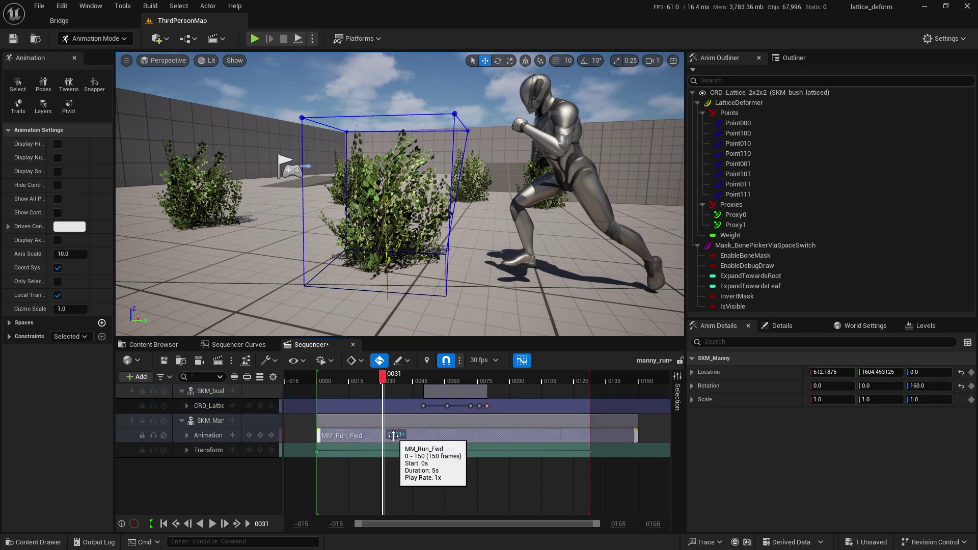
{"action": "right_click", "coordinate": [421, 432]}
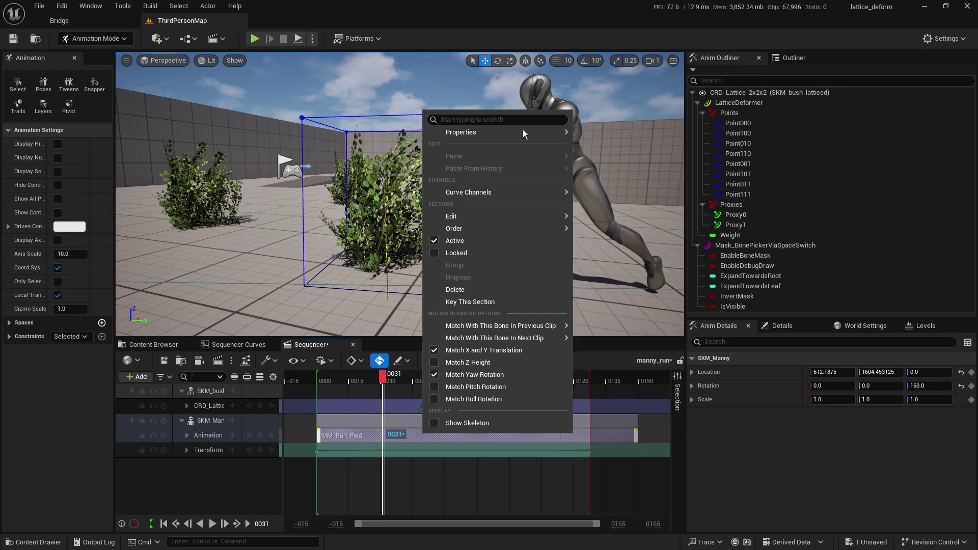
{"action": "mouse_move", "coordinate": [524, 134]}
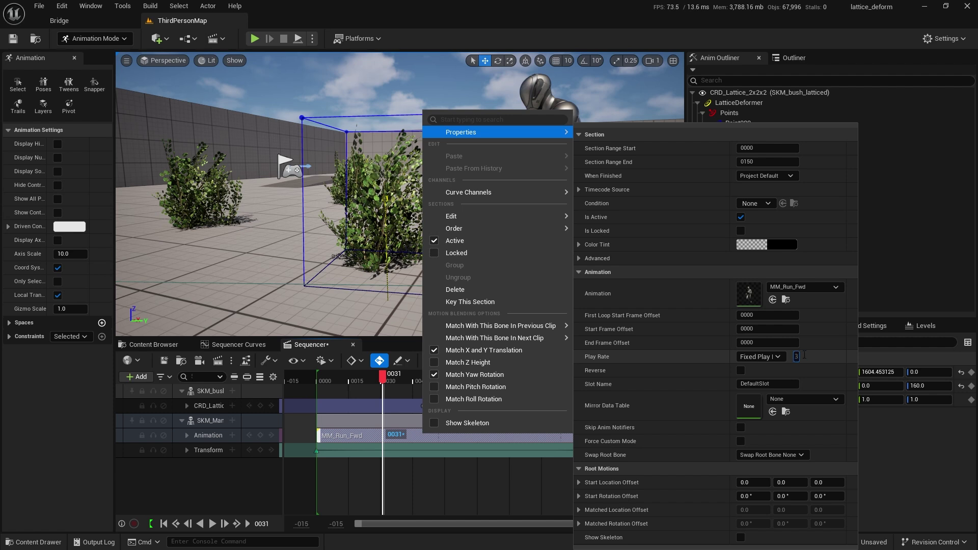
{"action": "key", "text": "Return"}
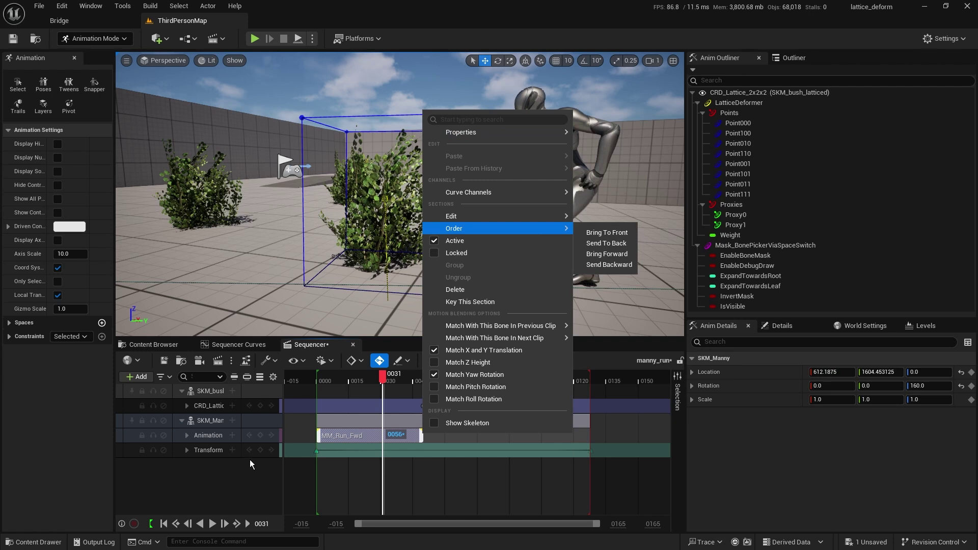
Play and scrub the opening frames to check the sped-up run cycle as the mannequin approaches the bush
{"action": "left_click", "coordinate": [381, 377]}
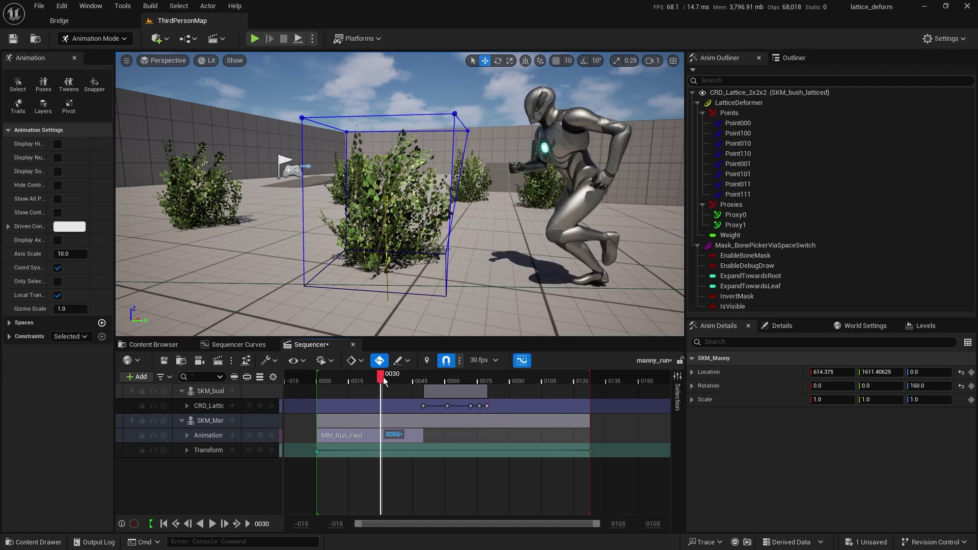
{"action": "left_click", "coordinate": [325, 379]}
{"action": "key", "text": "space"}
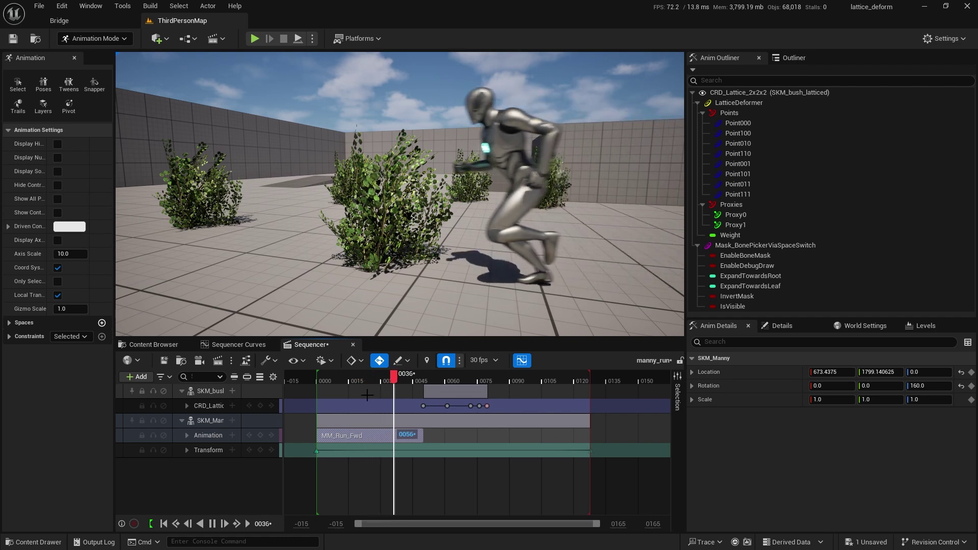
{"action": "left_click", "coordinate": [359, 382]}
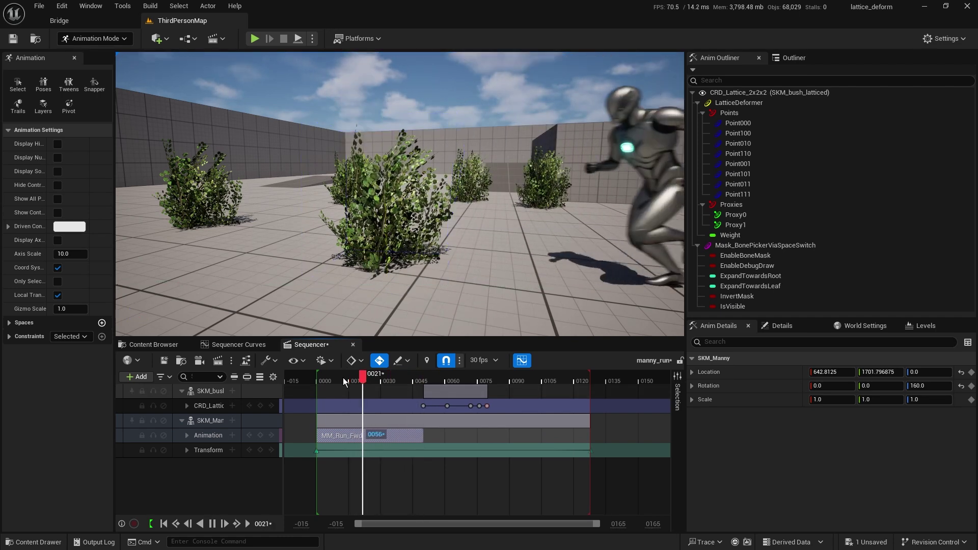
{"action": "key", "text": "space"}
{"action": "left_click_drag", "start_coordinate": [337, 377], "coordinate": [371, 383]}
{"action": "left_click_drag", "start_coordinate": [345, 386], "coordinate": [331, 383]}
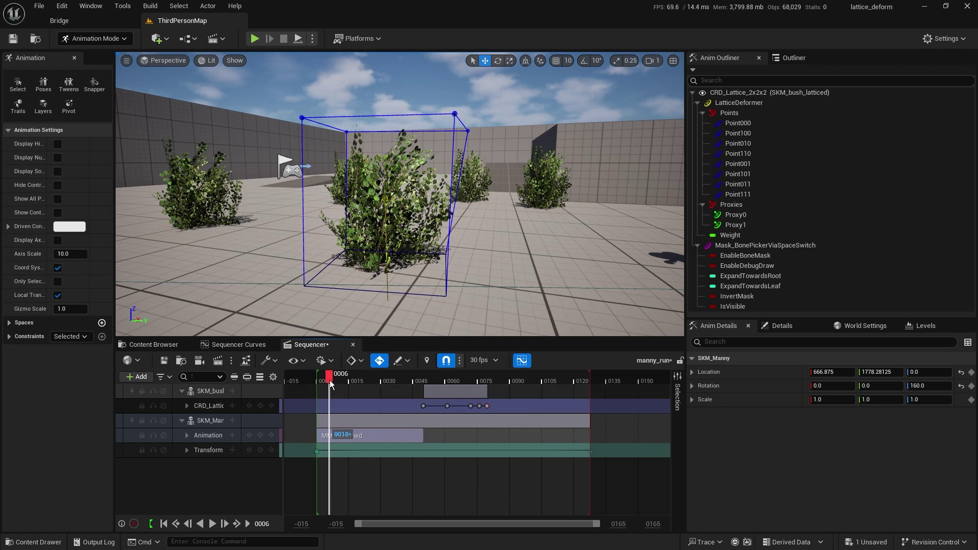
{"action": "left_click_drag", "start_coordinate": [328, 380], "coordinate": [322, 381]}
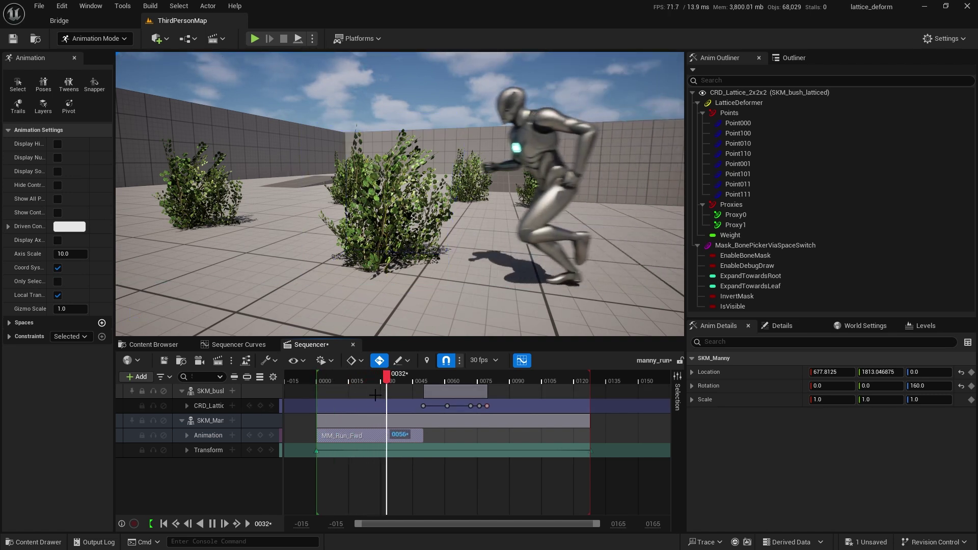
{"action": "key", "text": "space"}
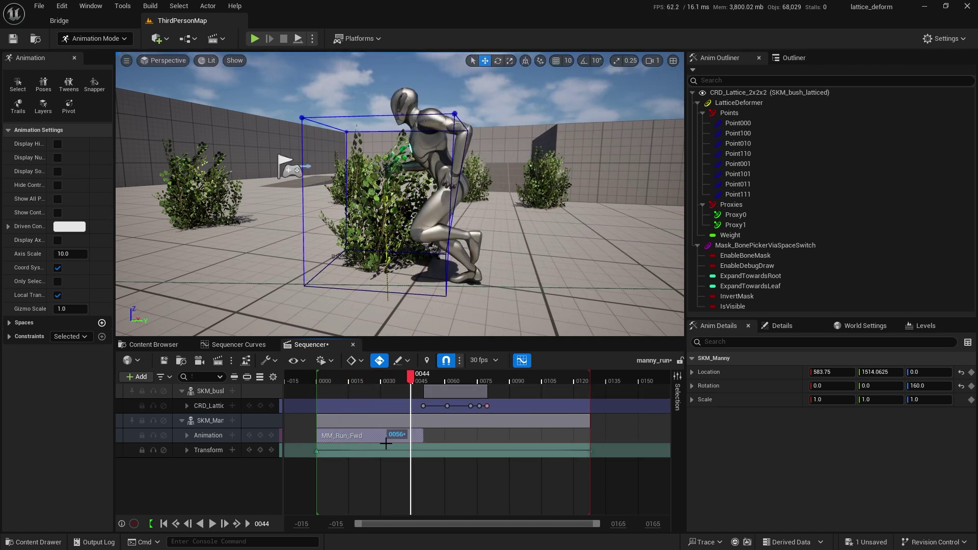
Trim the MM_Run_Fwd section to about frame 19 and extend its end to about frame 72 so the run cycle loops
{"action": "left_click_drag", "start_coordinate": [410, 436], "coordinate": [350, 436]}
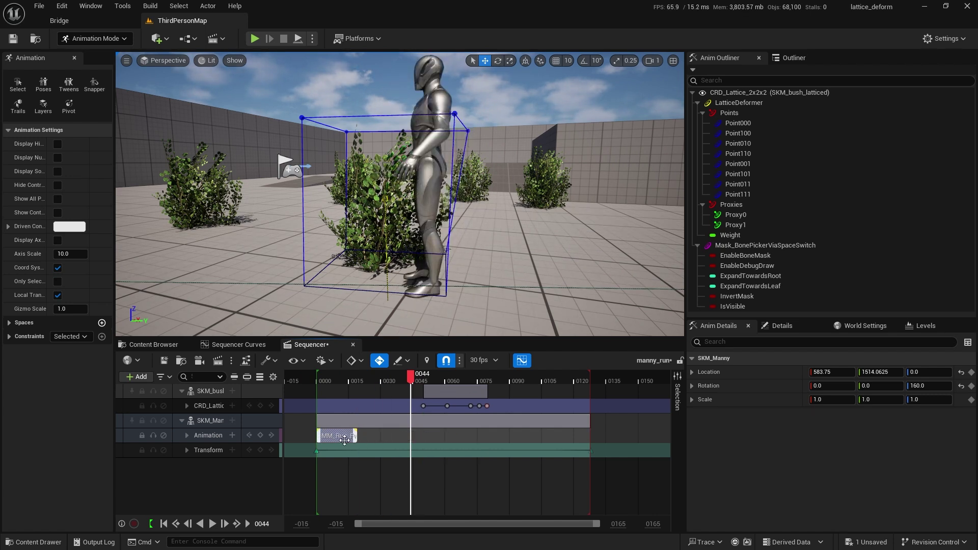
{"action": "mouse_move", "coordinate": [344, 377]}
{"action": "left_mouse_down"}
{"action": "mouse_move", "coordinate": [335, 377]}
{"action": "mouse_move", "coordinate": [361, 378]}
{"action": "mouse_move", "coordinate": [342, 380]}
{"action": "left_mouse_up"}
{"action": "left_click_drag", "start_coordinate": [357, 436], "coordinate": [471, 436]}
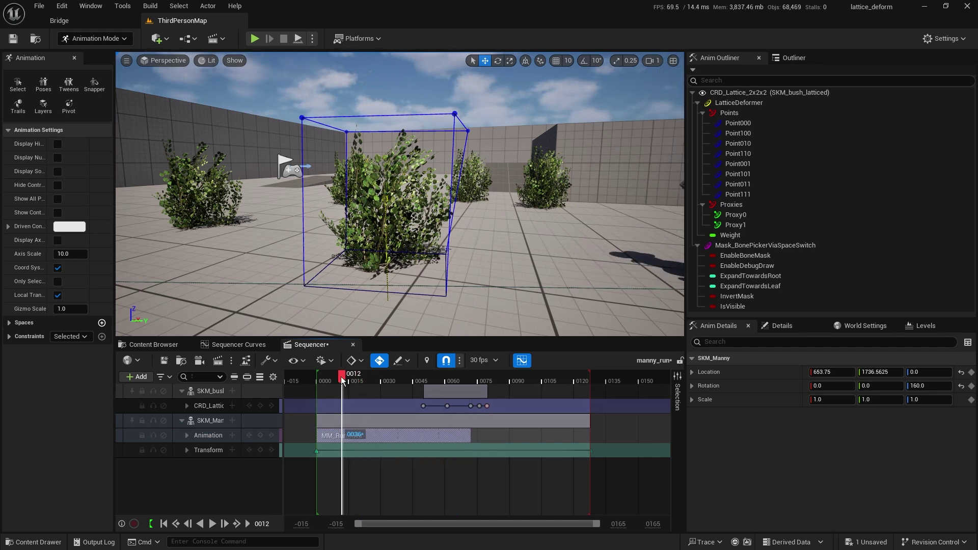
Play back the looping run cycle to check its speed against the mannequin's movement past the bush
{"action": "mouse_move", "coordinate": [340, 377]}
{"action": "left_mouse_down"}
{"action": "mouse_move", "coordinate": [389, 382]}
{"action": "mouse_move", "coordinate": [323, 382]}
{"action": "left_mouse_up"}
{"action": "key", "text": "space"}
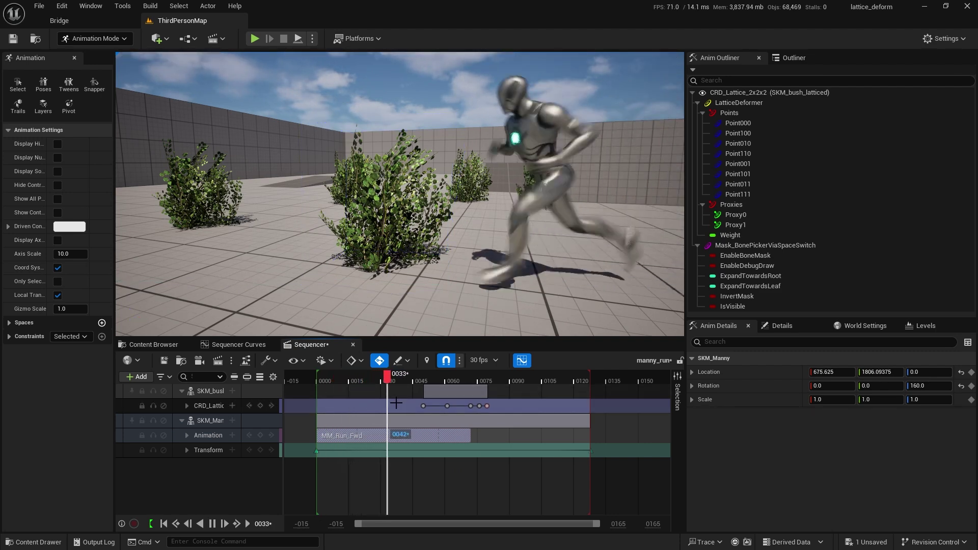
{"action": "key", "text": "space"}
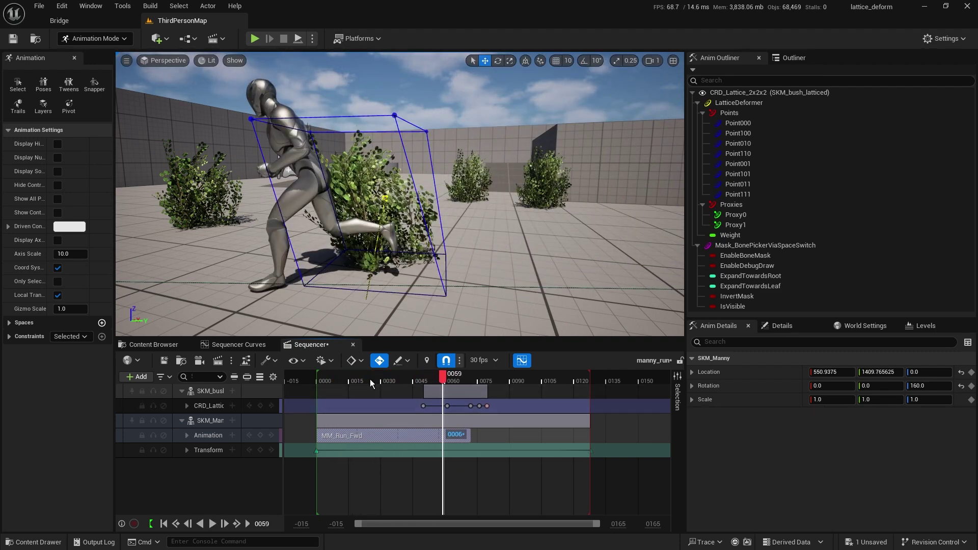
{"action": "left_click", "coordinate": [344, 377]}
{"action": "key", "text": "space"}
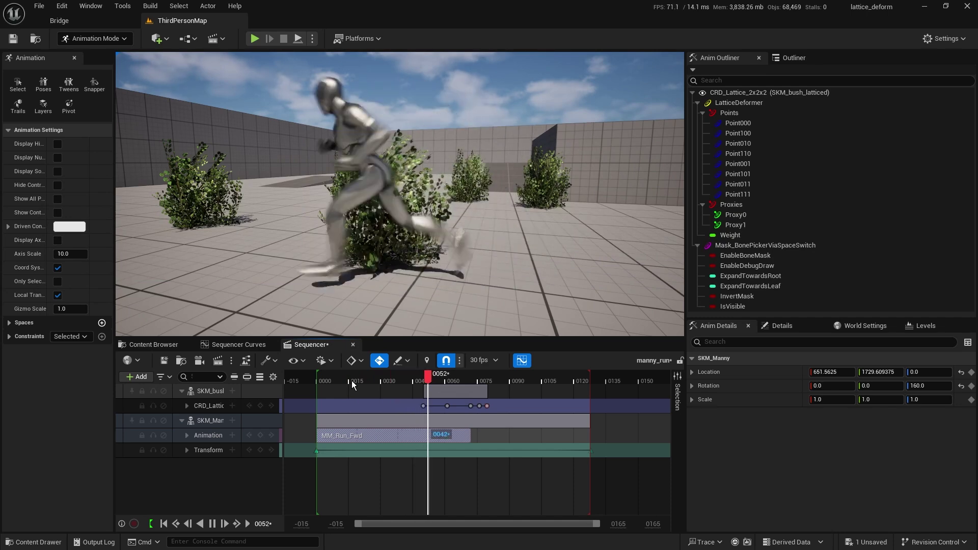
{"action": "key", "text": "space"}
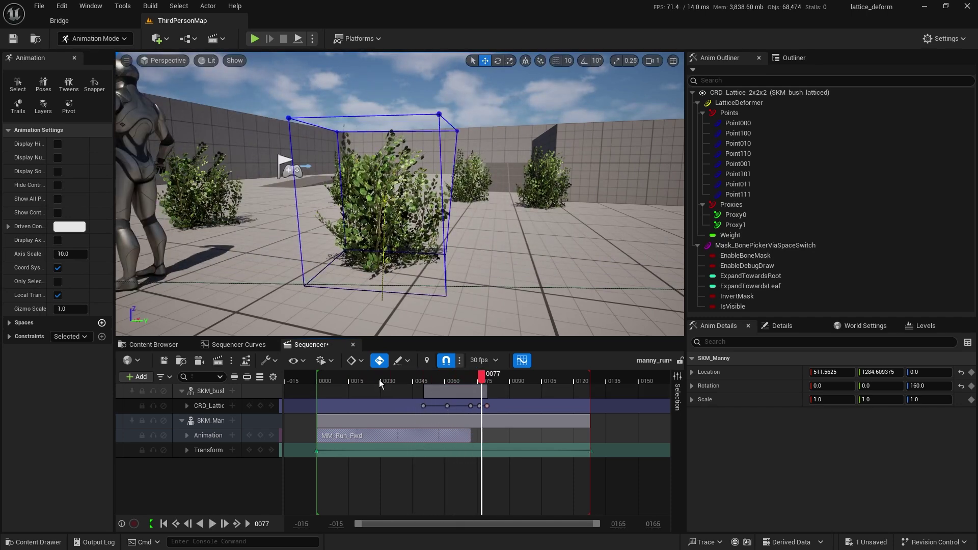
{"action": "left_click", "coordinate": [353, 378]}
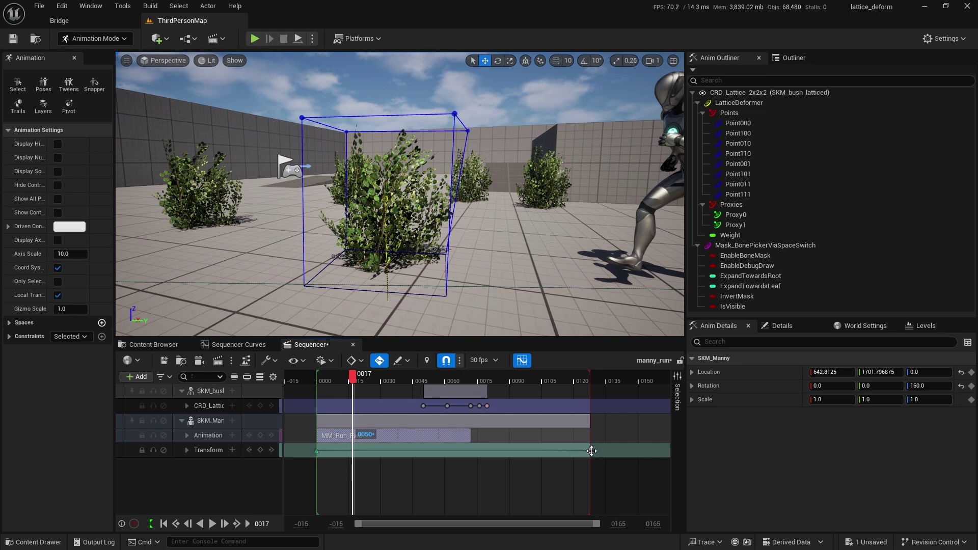
Move the mannequin's final transform key to about frame 38 and play back the faster pass
{"action": "left_click_drag", "start_coordinate": [591, 450], "coordinate": [404, 453]}
{"action": "left_click_drag", "start_coordinate": [377, 374], "coordinate": [346, 380]}
{"action": "key", "text": "space"}
{"action": "key", "text": "space"}
Shift all the bush's lattice keyframes earlier so the first falls at about frame 16, and play back the timing
{"action": "left_click_drag", "start_coordinate": [495, 410], "coordinate": [349, 378]}
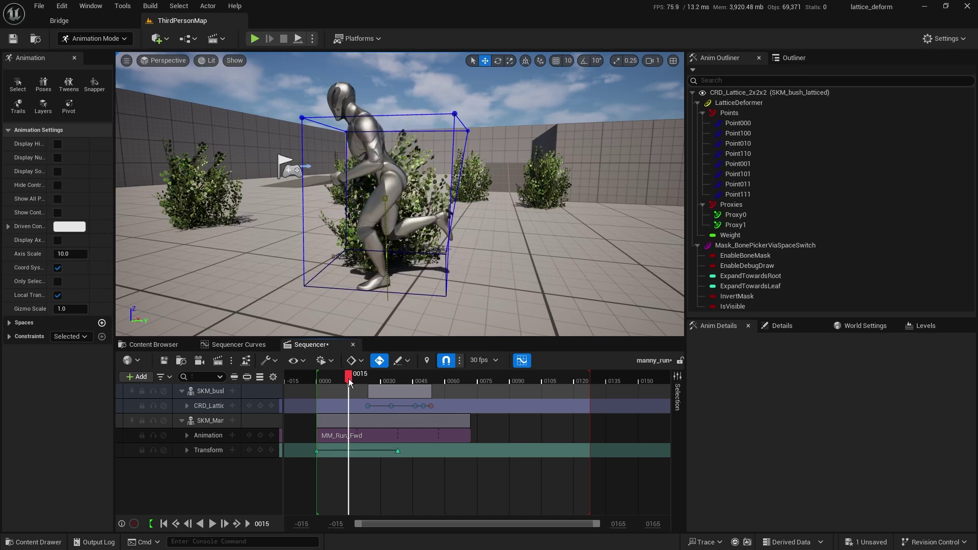
{"action": "left_click_drag", "start_coordinate": [443, 407], "coordinate": [326, 382]}
{"action": "key", "text": "space"}
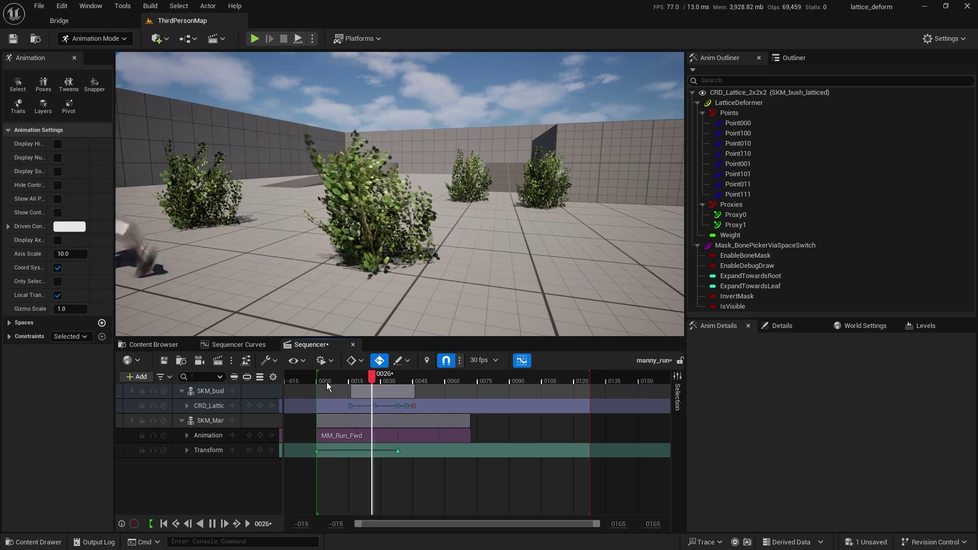
{"action": "left_click", "coordinate": [375, 406]}
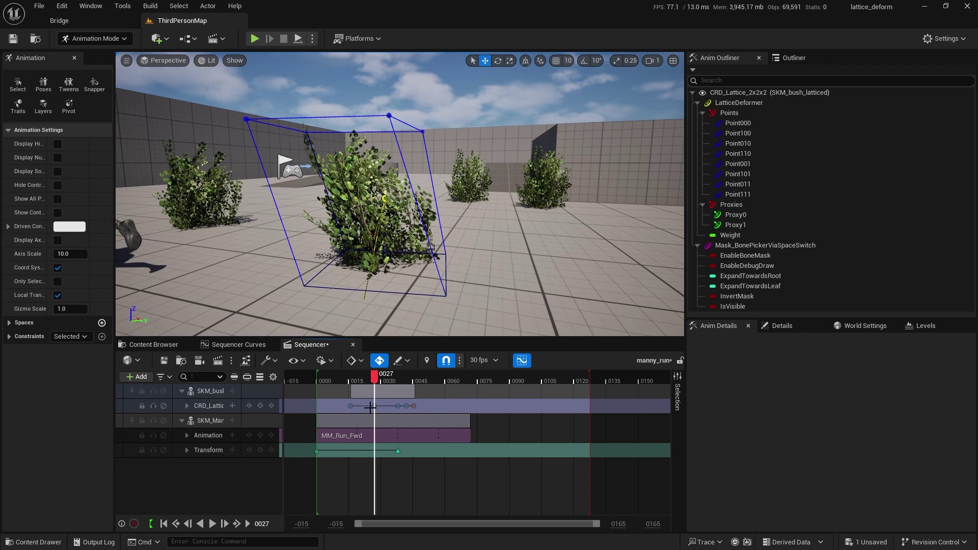
{"action": "left_click", "coordinate": [333, 379]}
{"action": "key", "text": "space"}
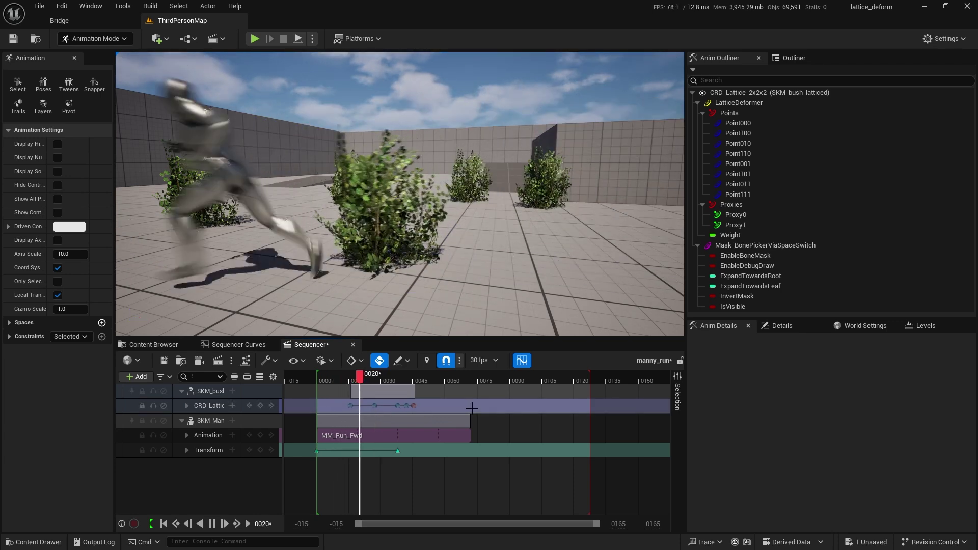
{"action": "key", "text": "space"}
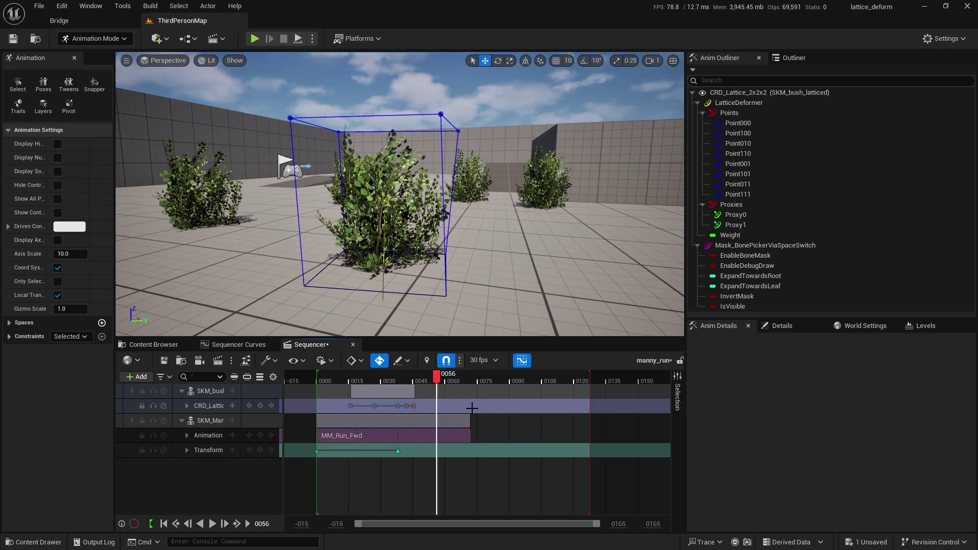
Select the upper lattice points, including Point001 and Point011, at frame 56
{"action": "left_click", "coordinate": [290, 118]}
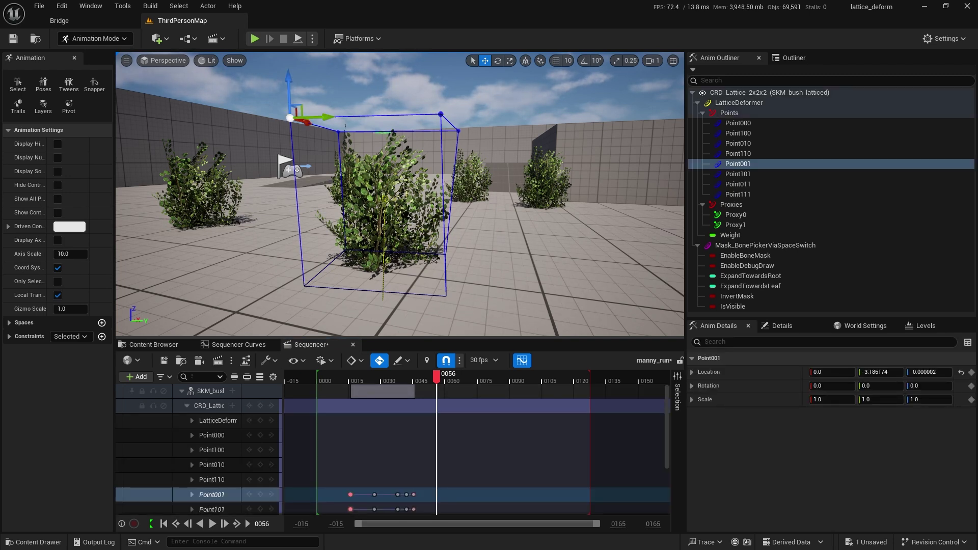
{"action": "left_click", "coordinate": [441, 114]}
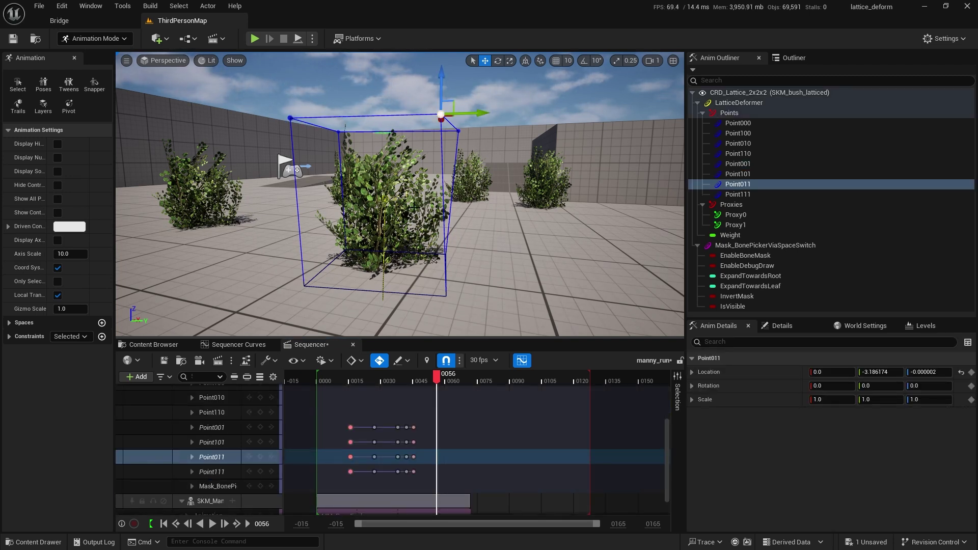